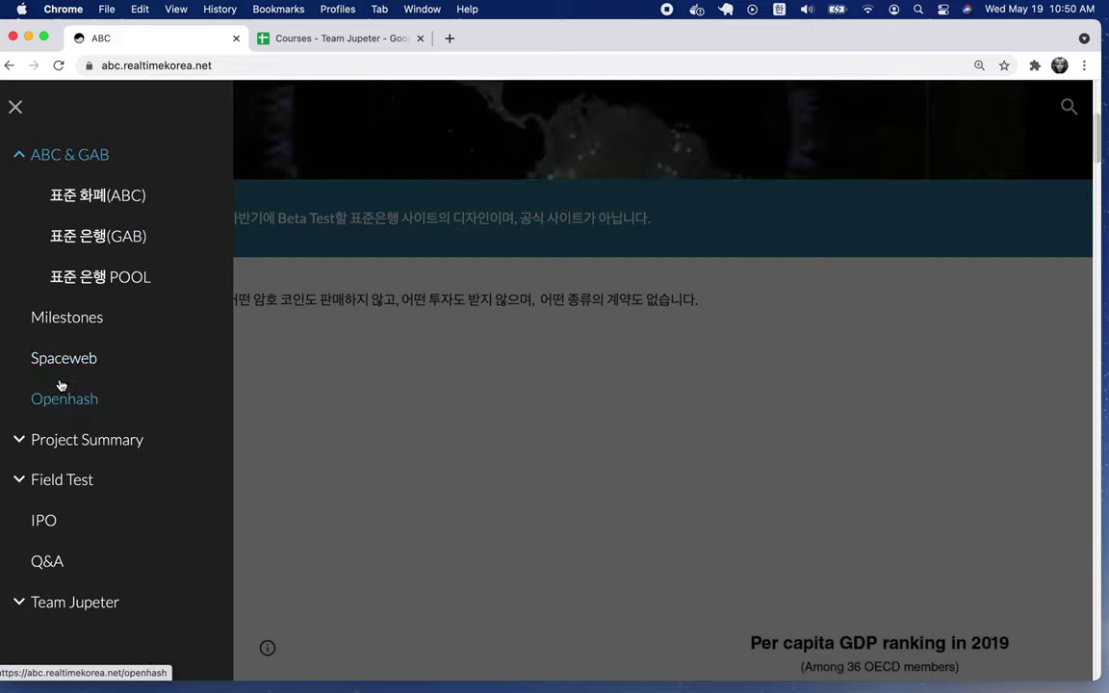
- Expand Project Summary, Field Test and Team Jupeter in the site navigation and look over their subpages
click(20, 439)
scroll(20, 443, down, 1)
scroll(20, 445, down, 3)
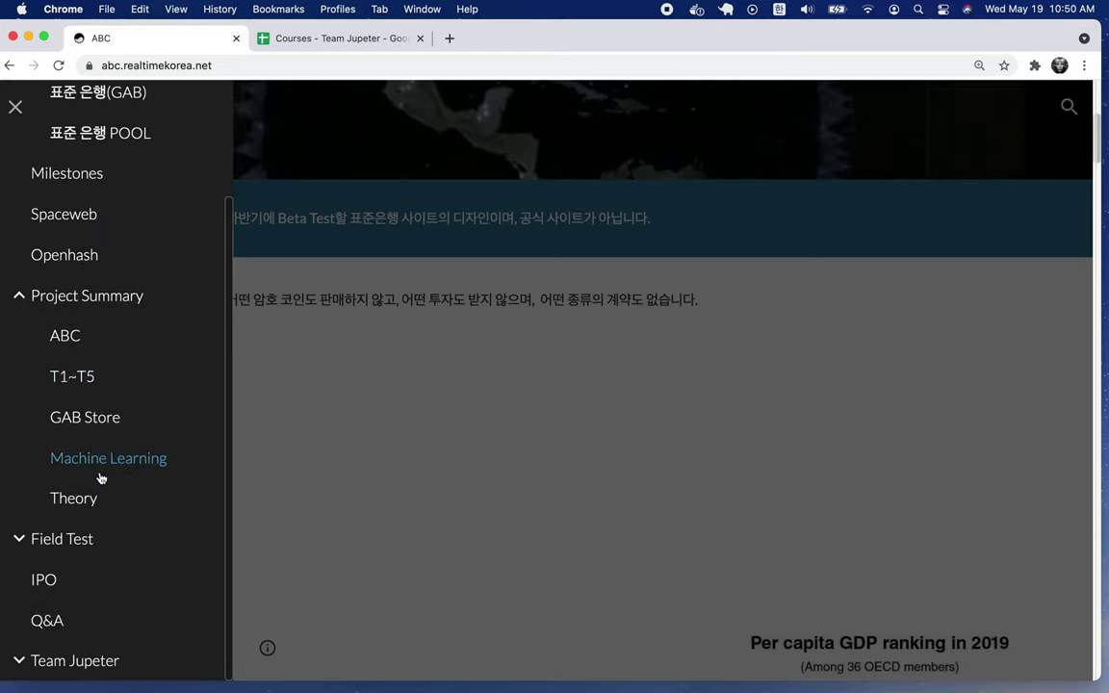
click(19, 545)
scroll(19, 548, down, 1)
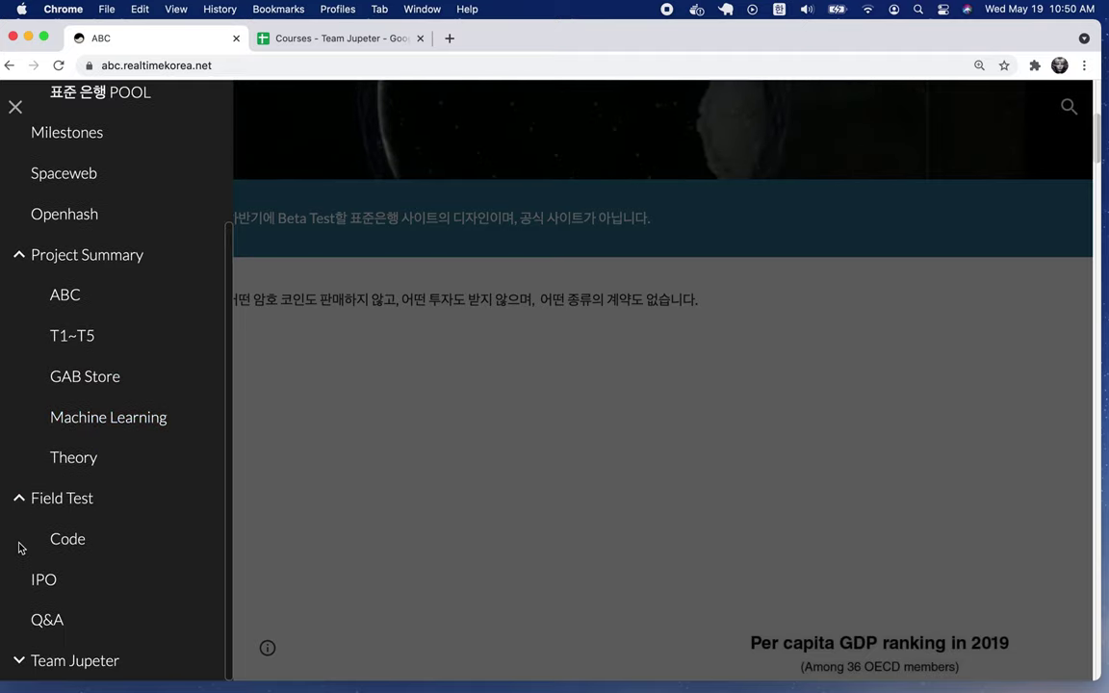
scroll(77, 604, down, 1)
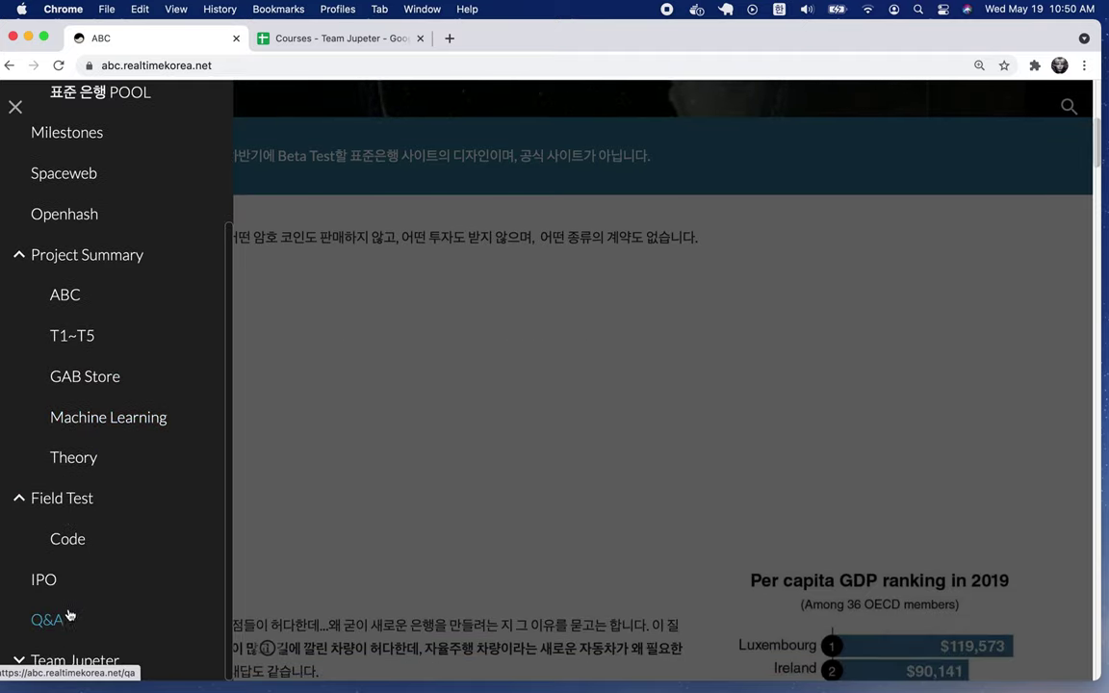
click(18, 662)
scroll(19, 662, down, 3)
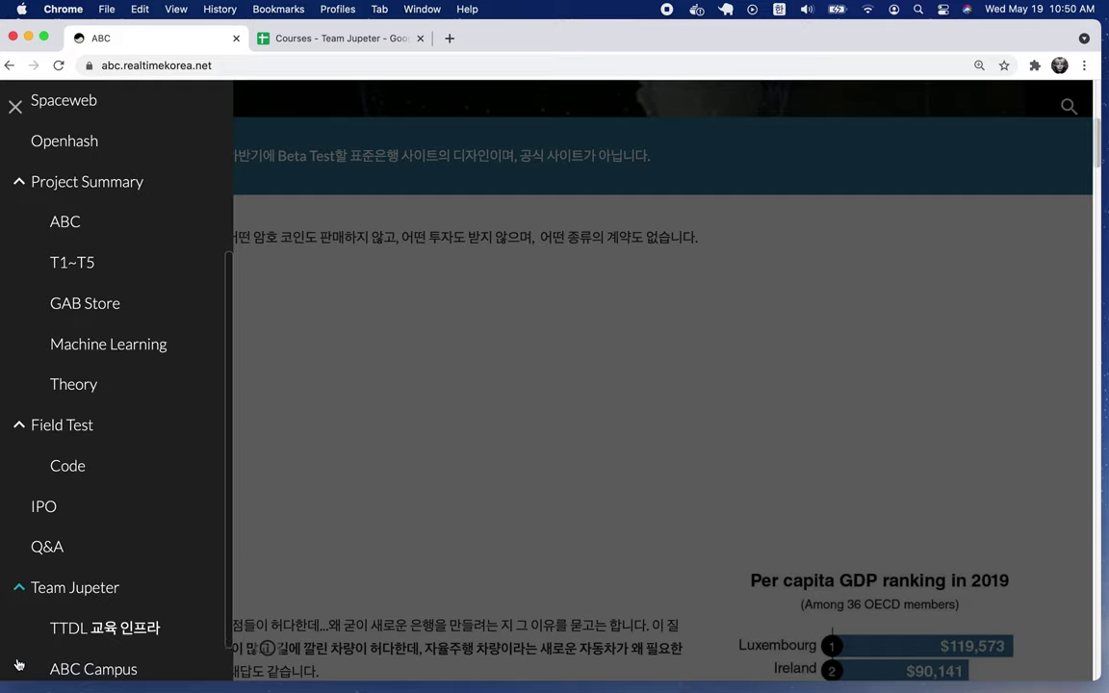
scroll(18, 663, up, 3)
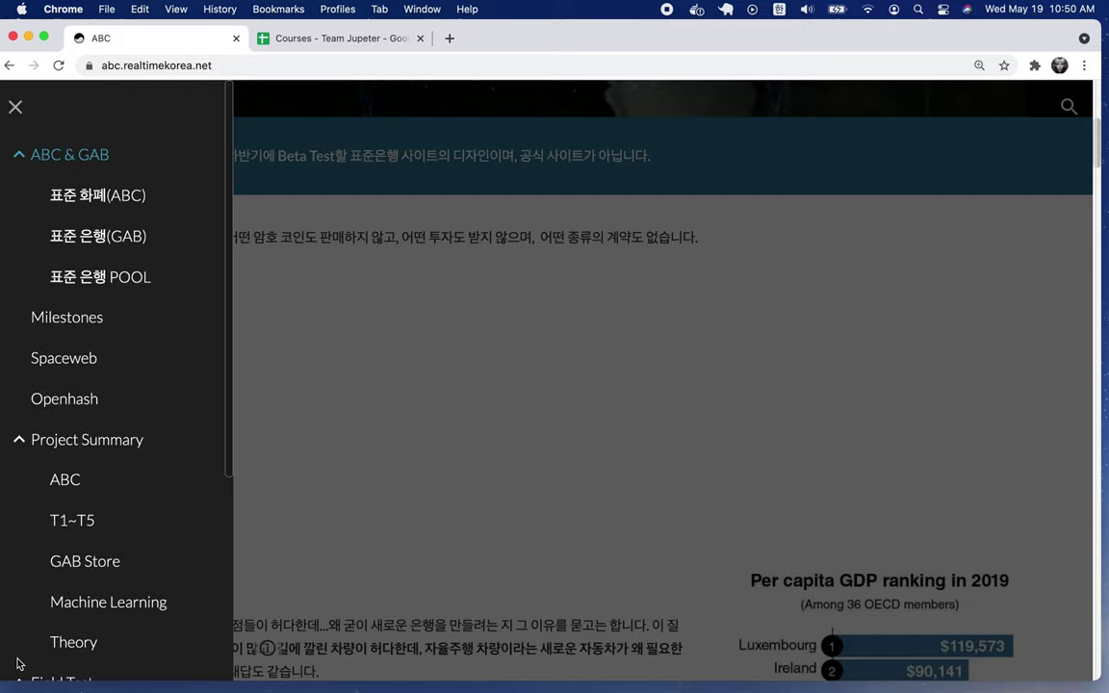
scroll(19, 664, up, 3)
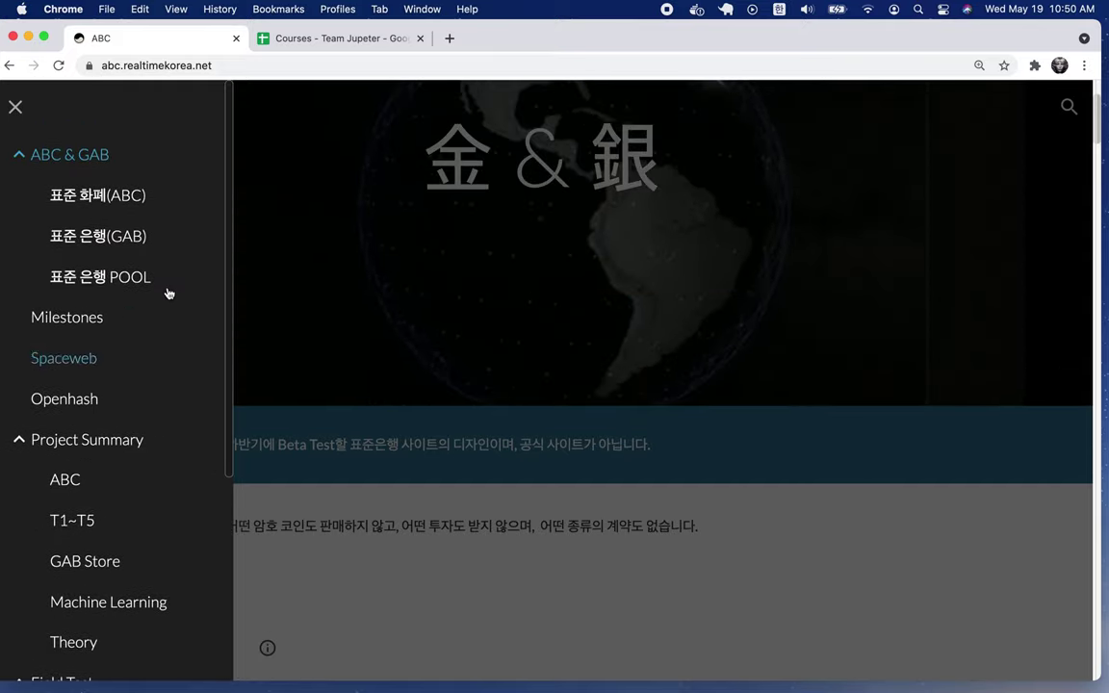
click(385, 41)
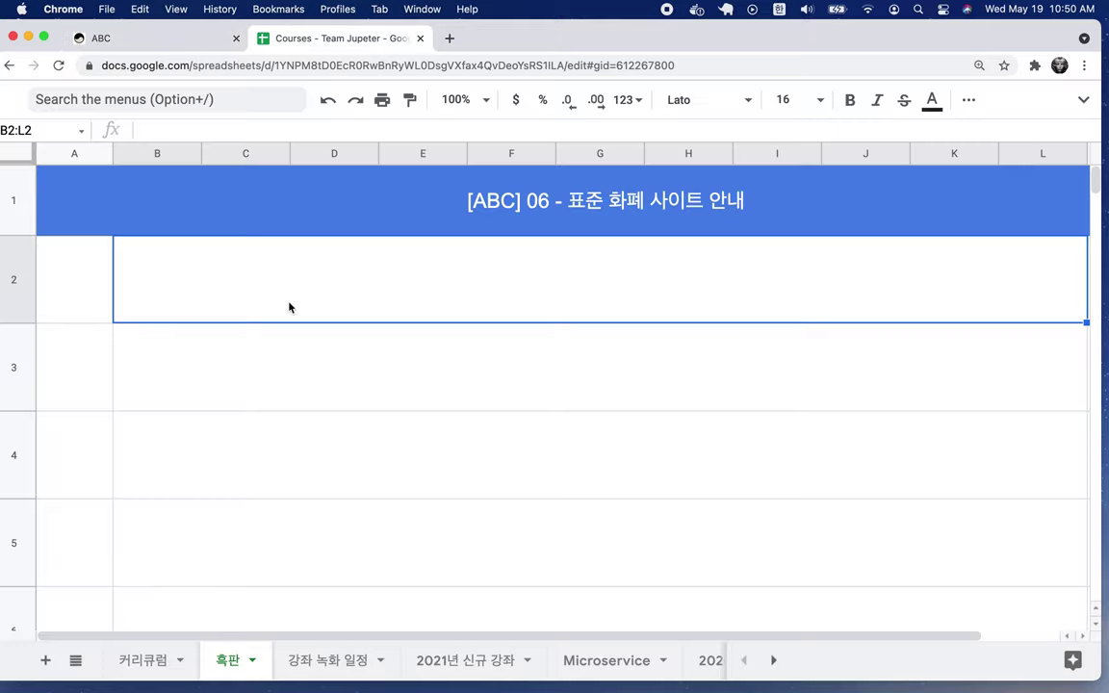
text(ㅁㅁㅁ)
key(BackSpace)
key(BackSpace)
key(BackSpace)
key(ctrl+space)
text(aaa.realti)
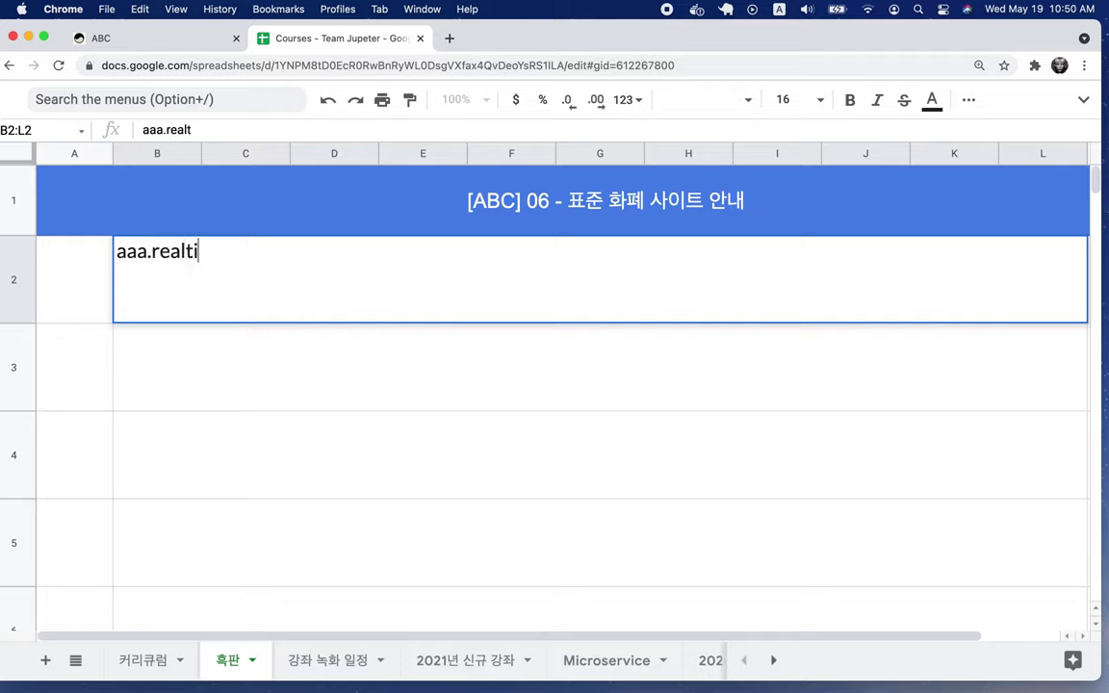
text(mekoea.)
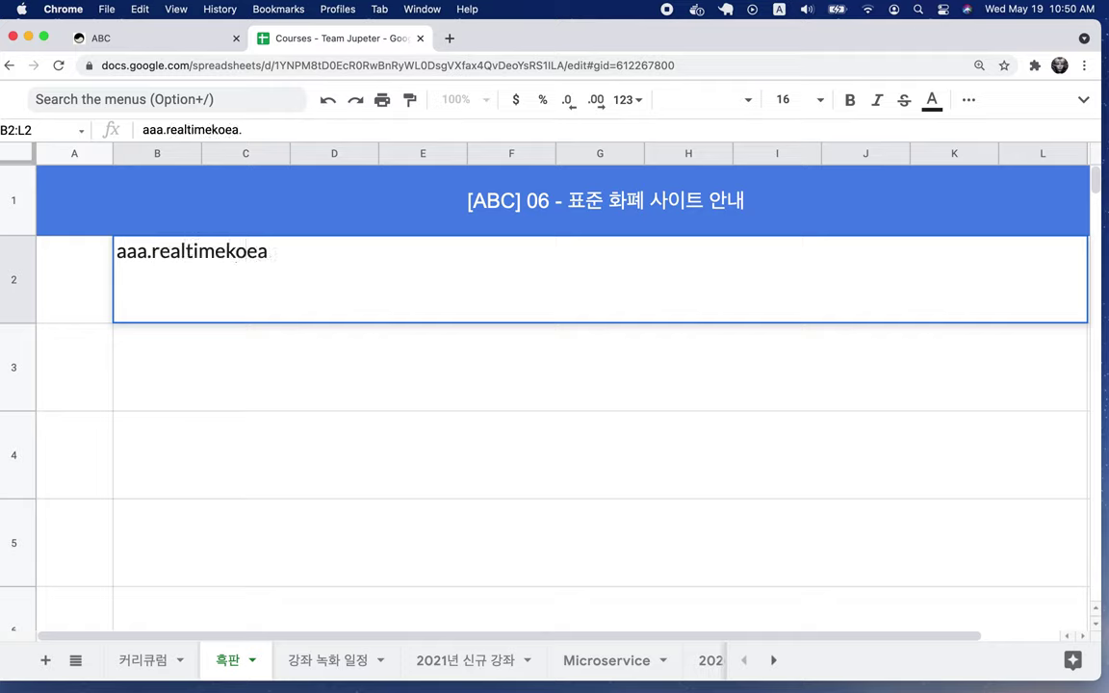
text(ena)
key(BackSpace)
text(rea.net)
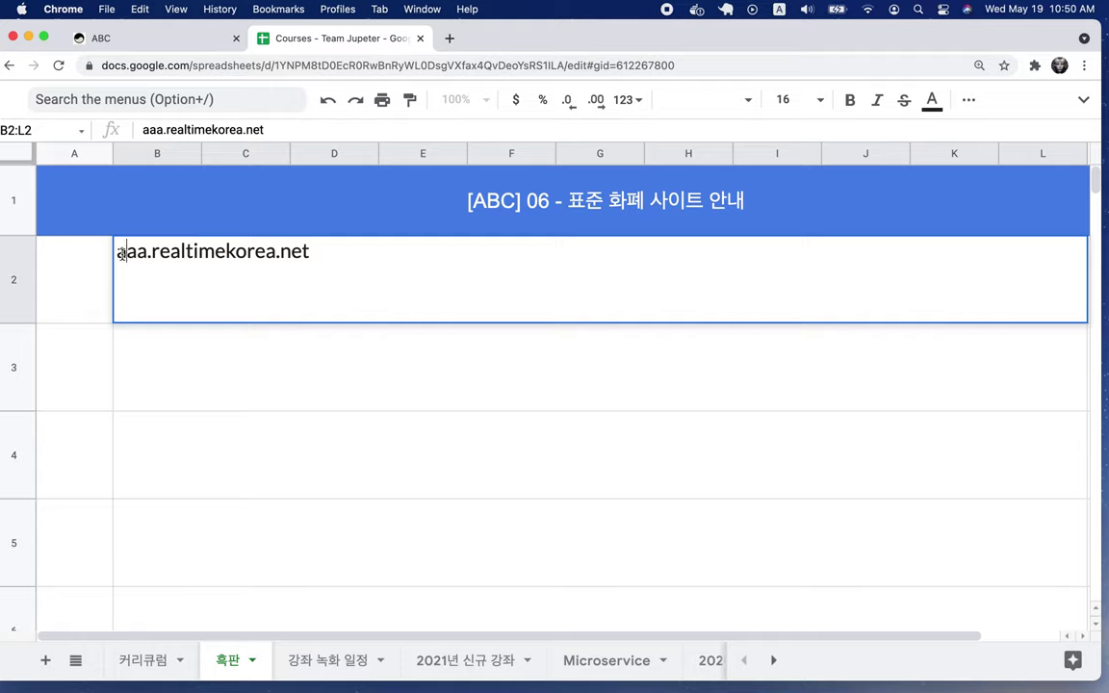
text(http://)
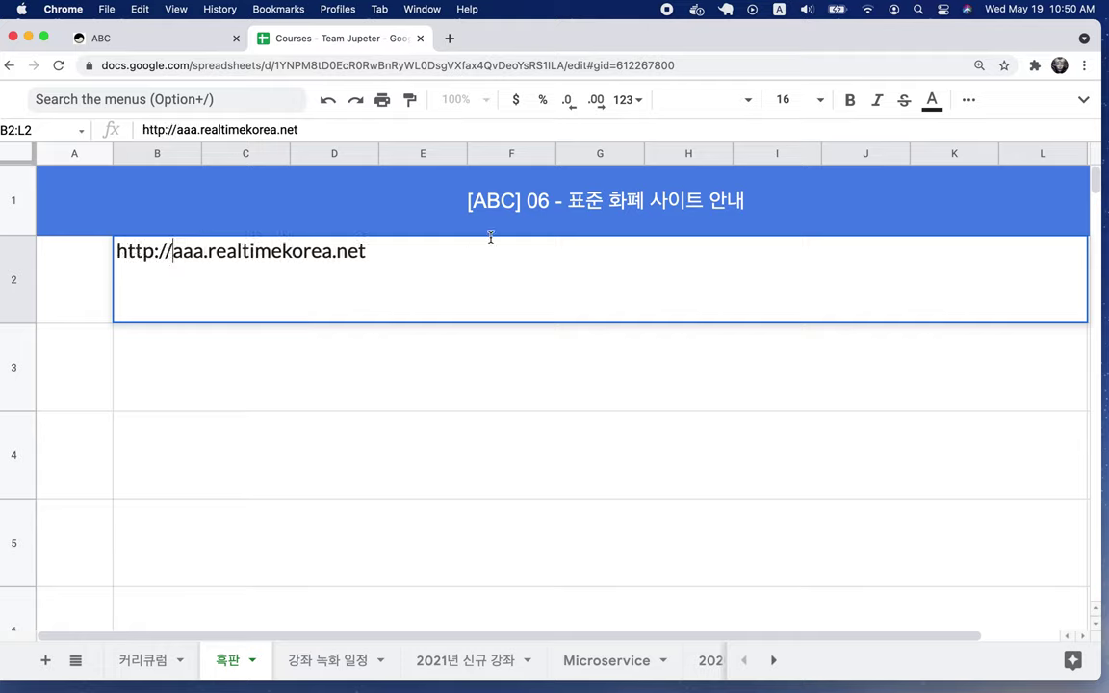
- Change the row 1 title to "[ABC] 06 - 표준 은행 및 화폐 사이트 안내" and make the browser window full screen
double_click(616, 205)
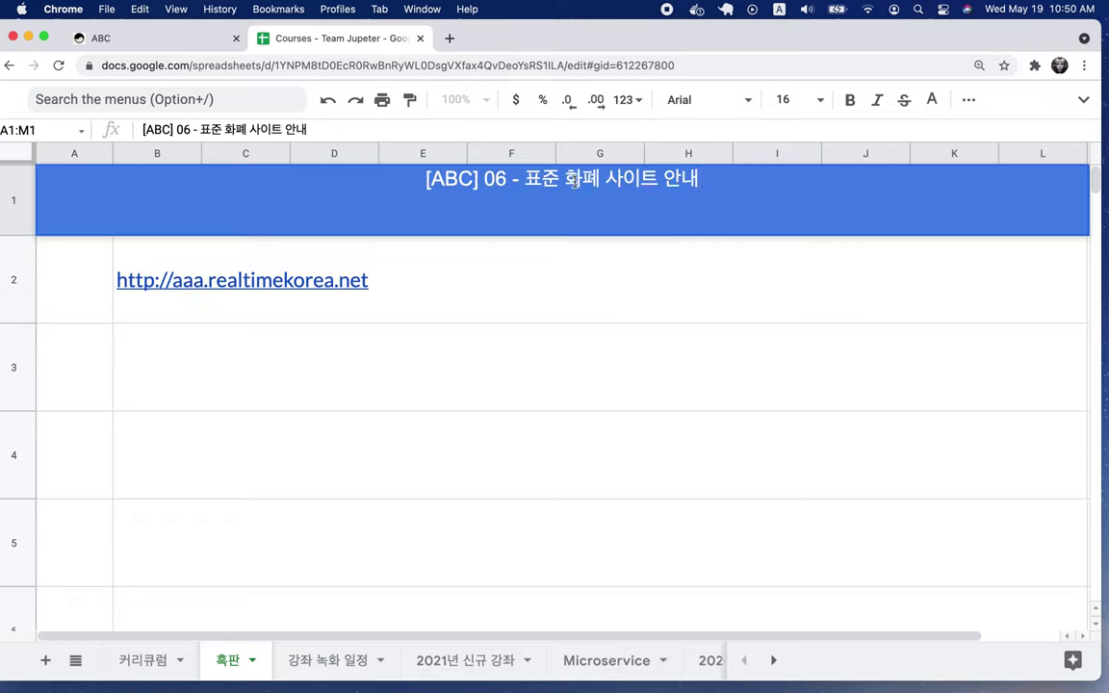
text(은행 및)
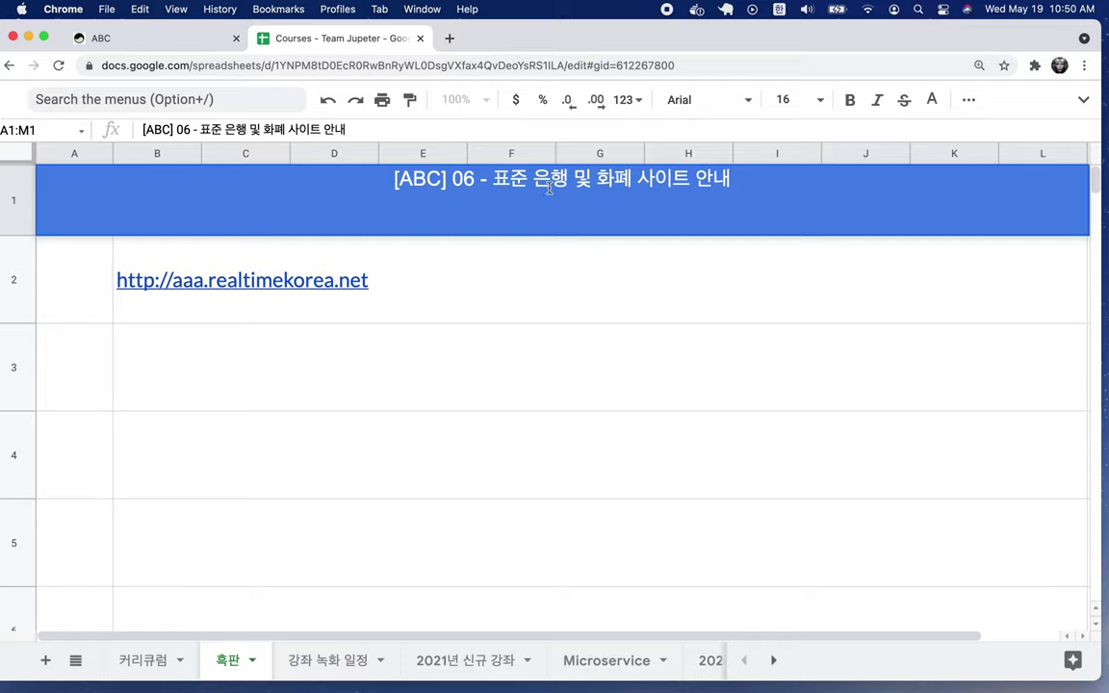
click(44, 39)
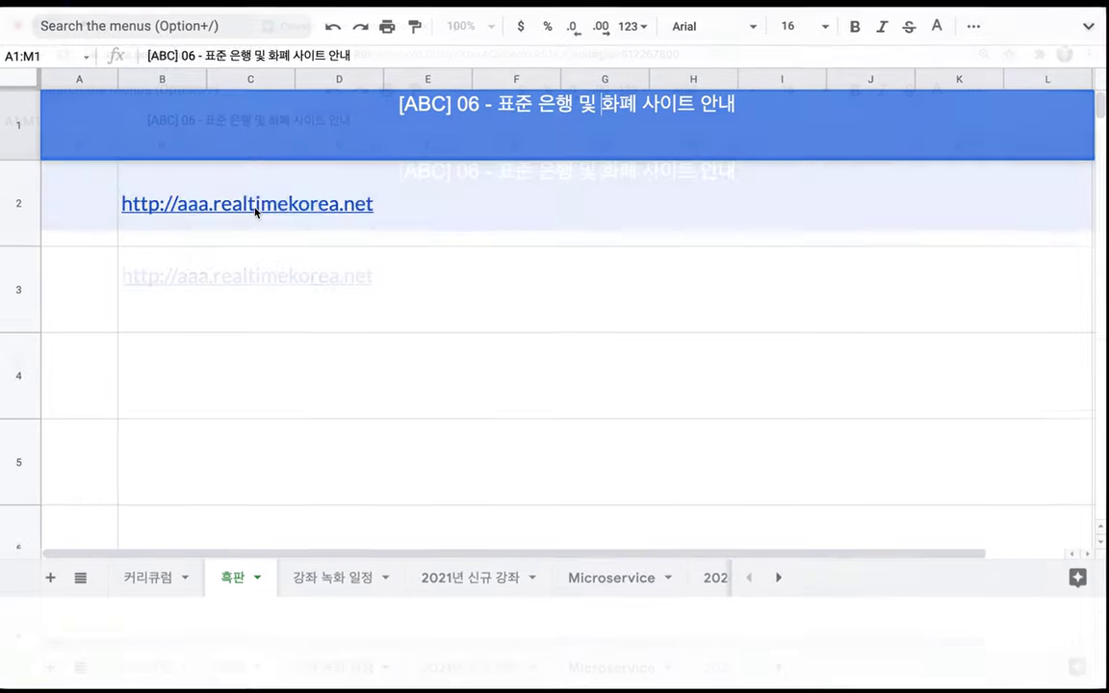
- Return to the ABC site, close its navigation menu and review the page's sections from the contents list to section 6, 팀 주피터
mouse_move(255, 212)
key(ctrl+Tab)
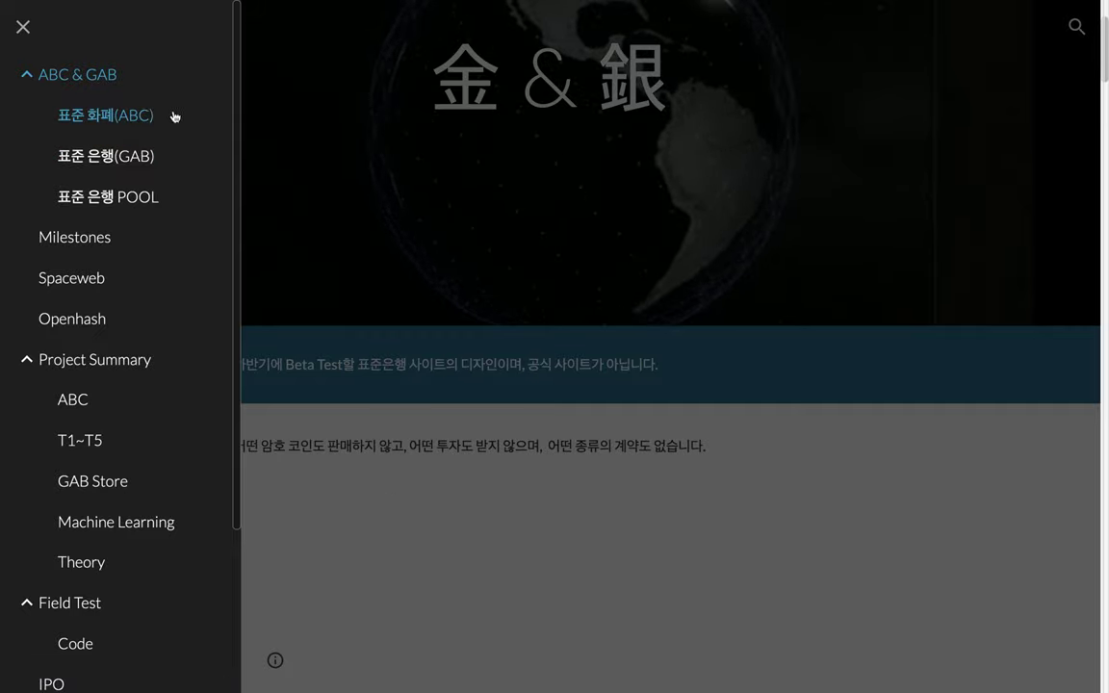
click(406, 454)
scroll(407, 458, down, 15)
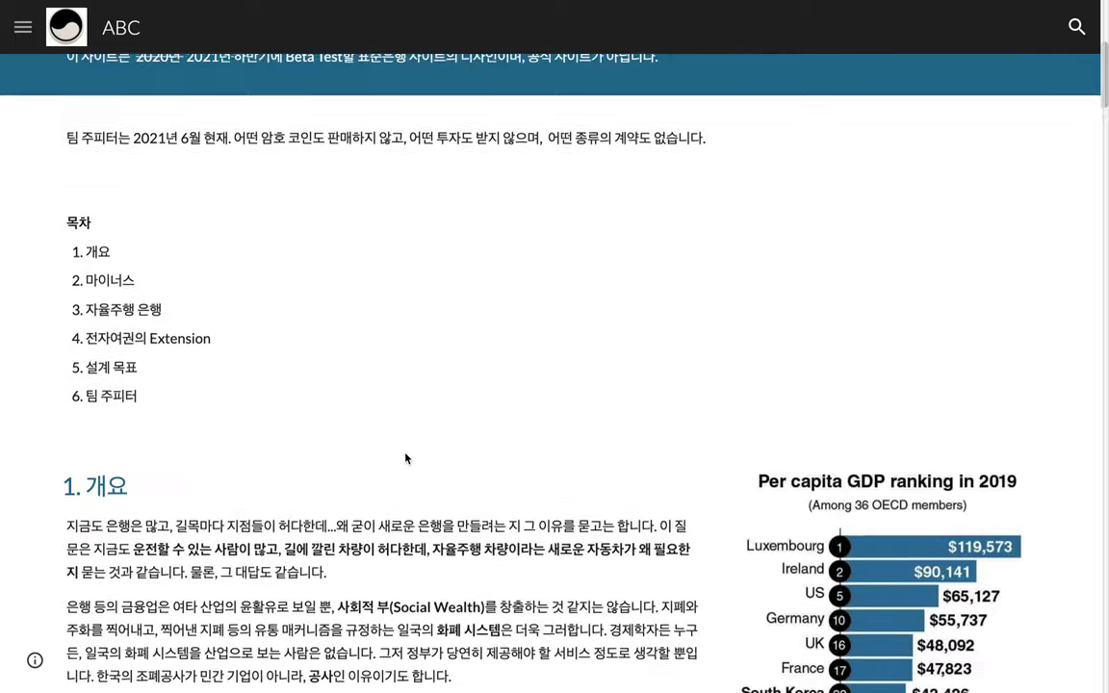
scroll(406, 458, down, 20)
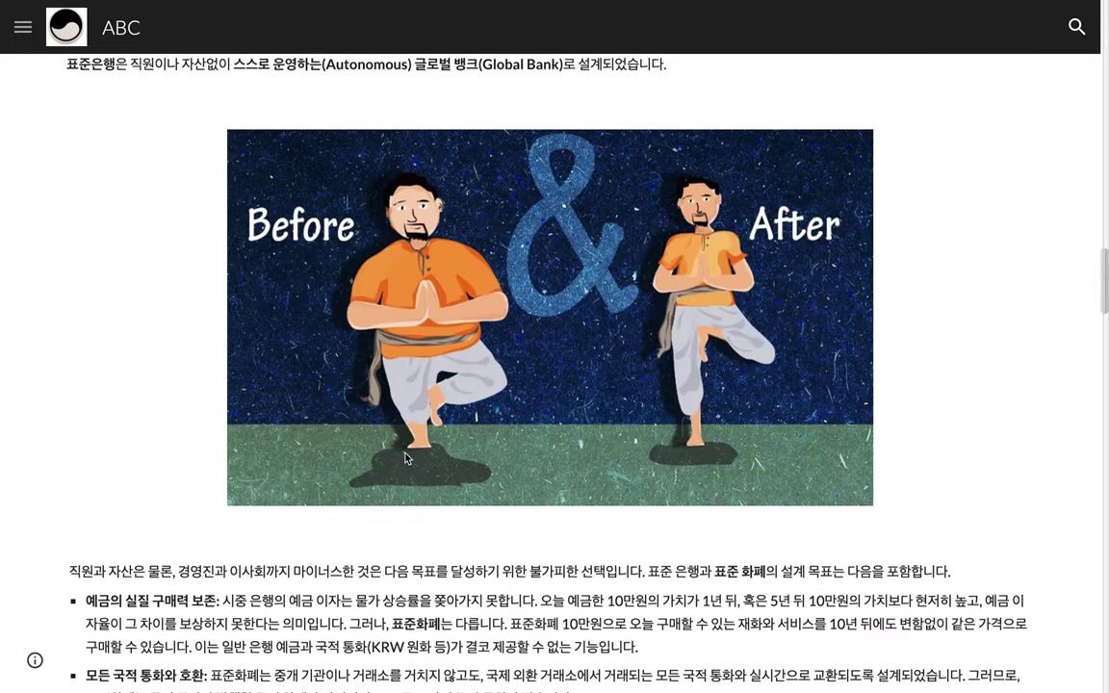
scroll(406, 453, down, 20)
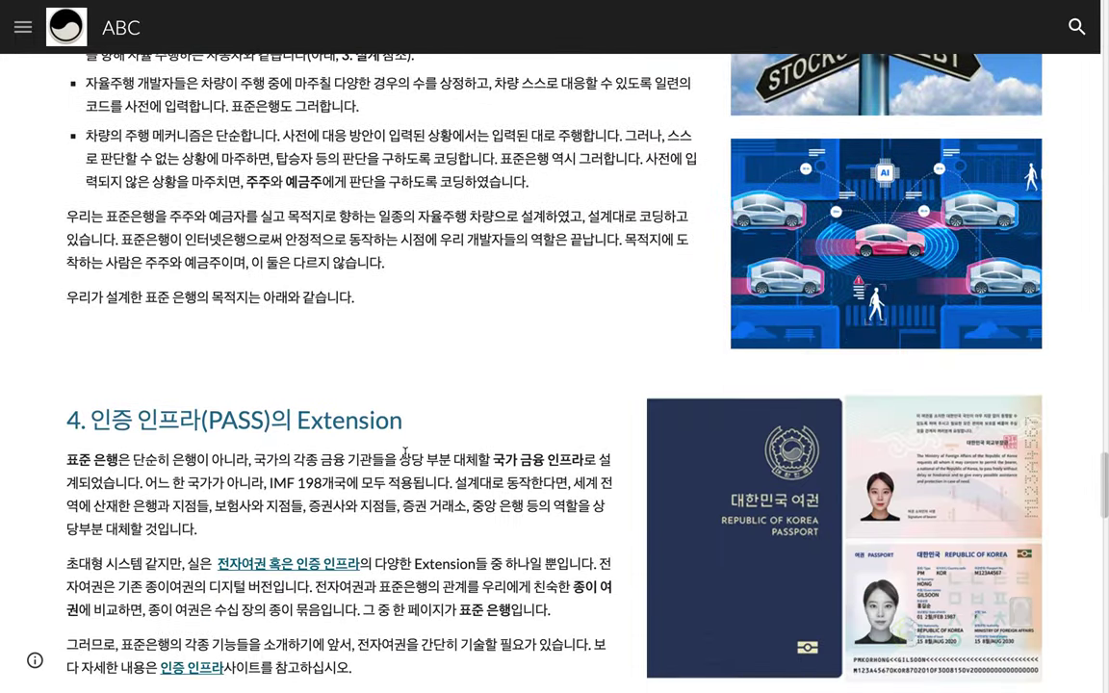
scroll(405, 459, down, 5)
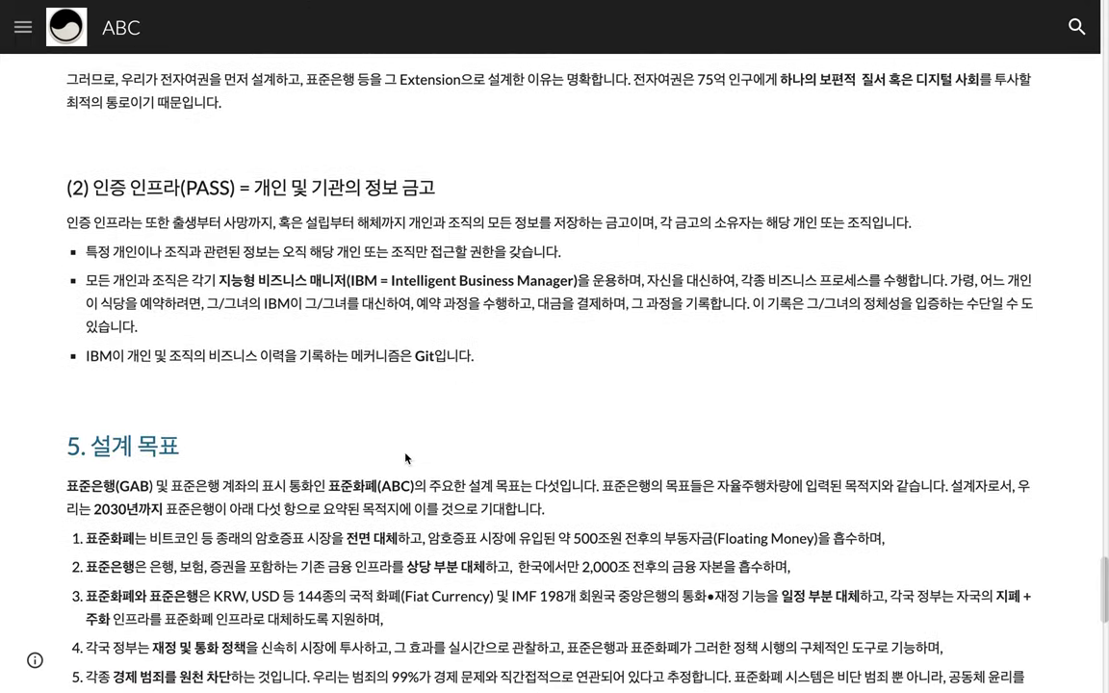
scroll(406, 453, up, 10)
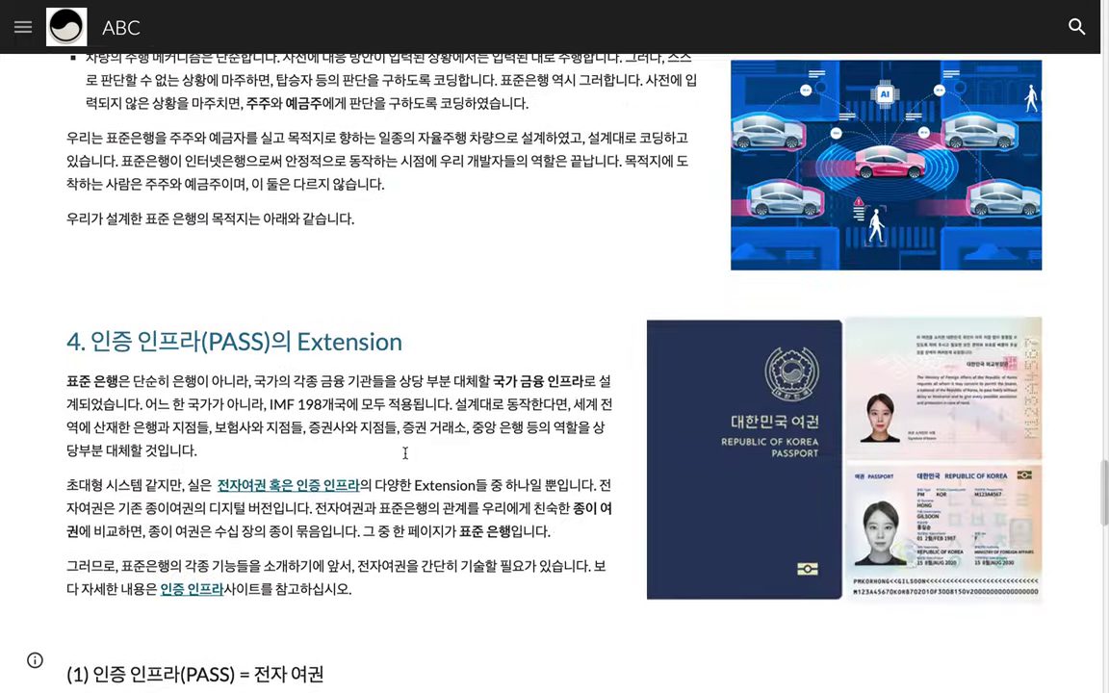
scroll(406, 454, down, 8)
scroll(405, 458, down, 4)
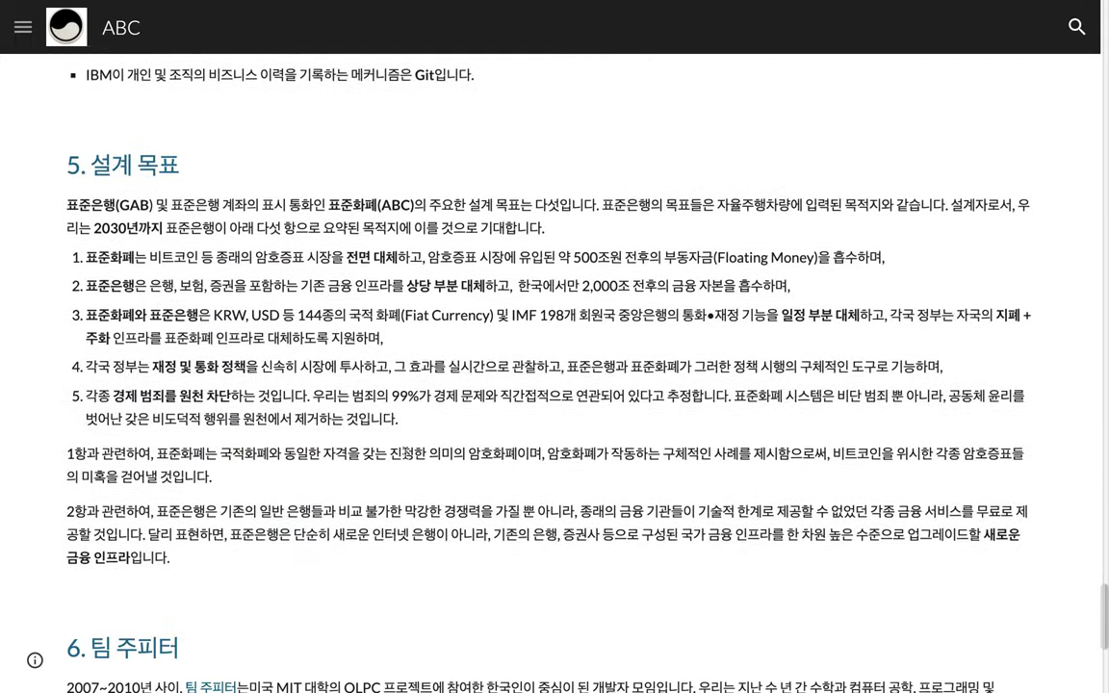
scroll(573, 281, down, 5)
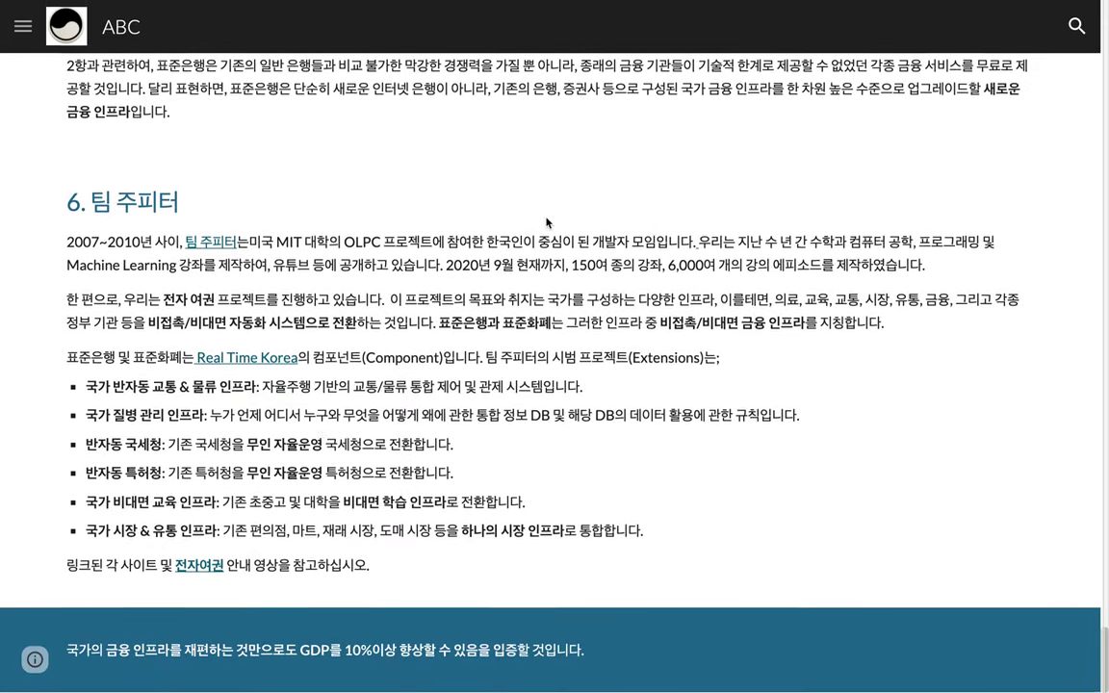
scroll(573, 280, up, 8)
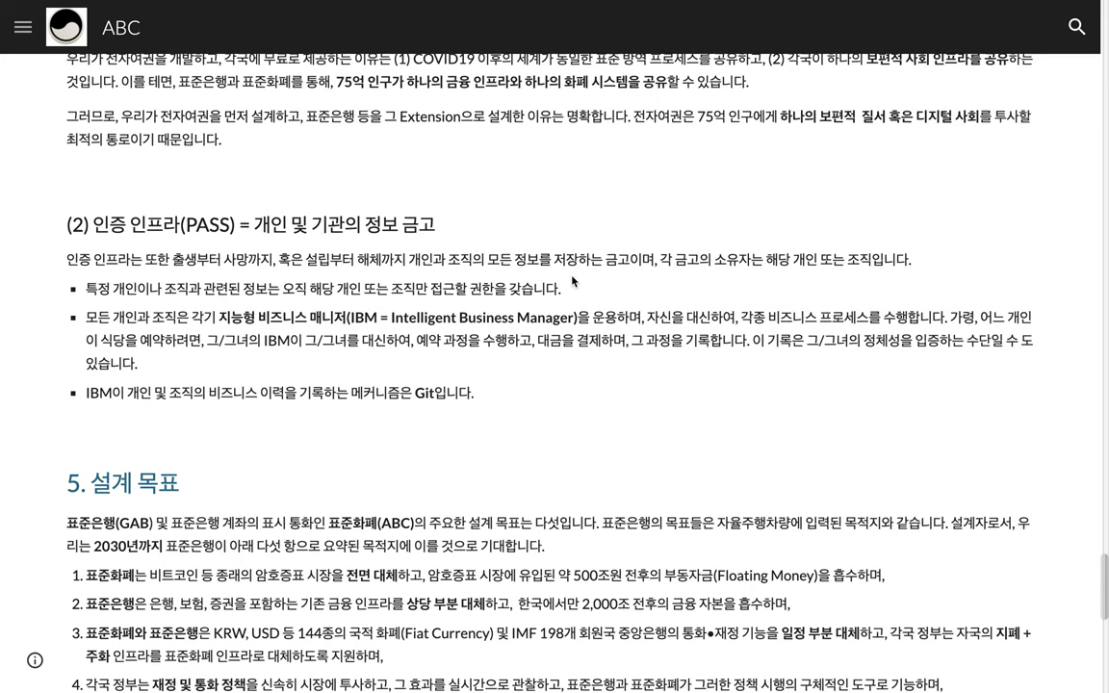
scroll(572, 281, up, 8)
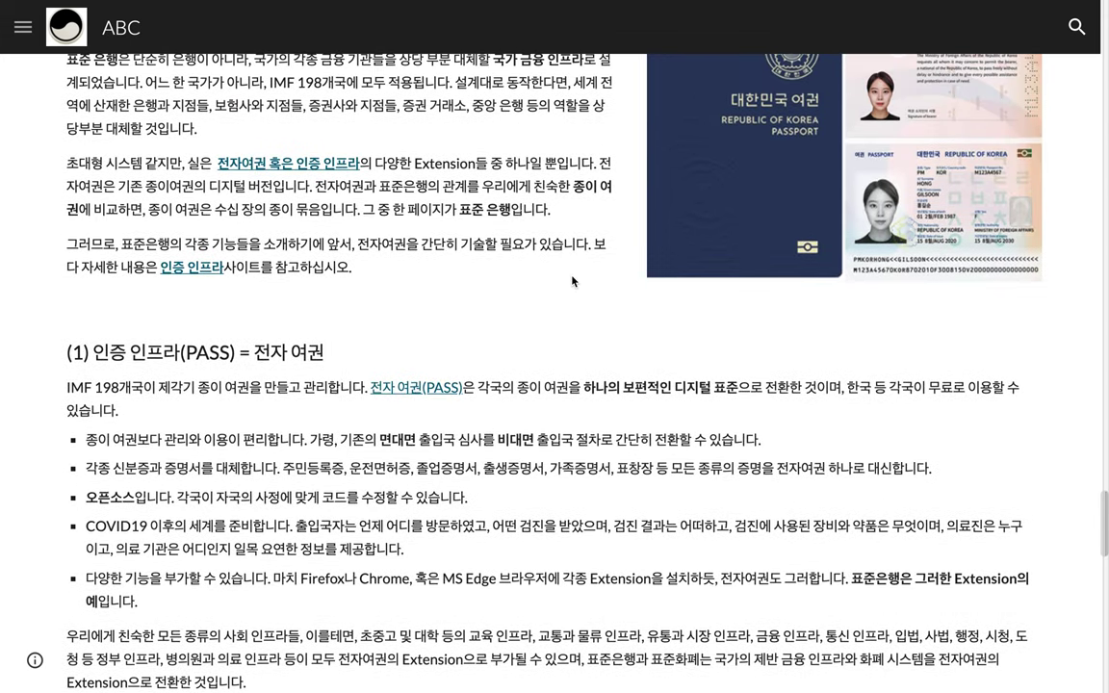
scroll(572, 281, up, 3)
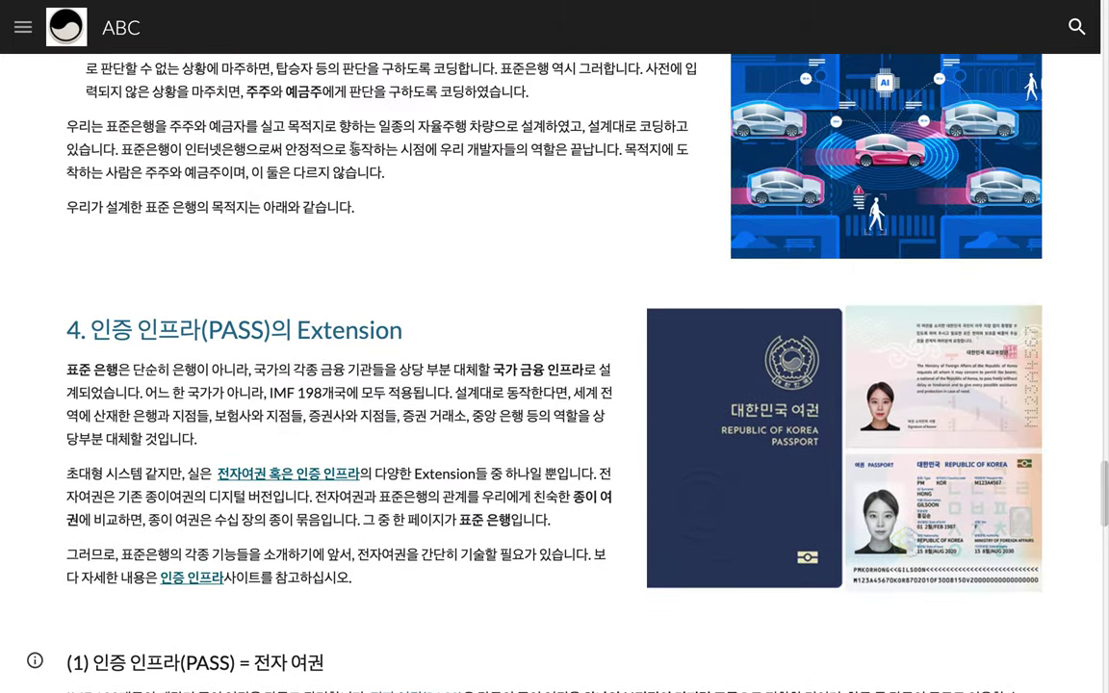
- Switch to the spreadsheet and enter a note in cell B3 beginning "2020년 코딩 => 코딩 과정을 에피소드 220개 정도"
key(ctrl+Tab)
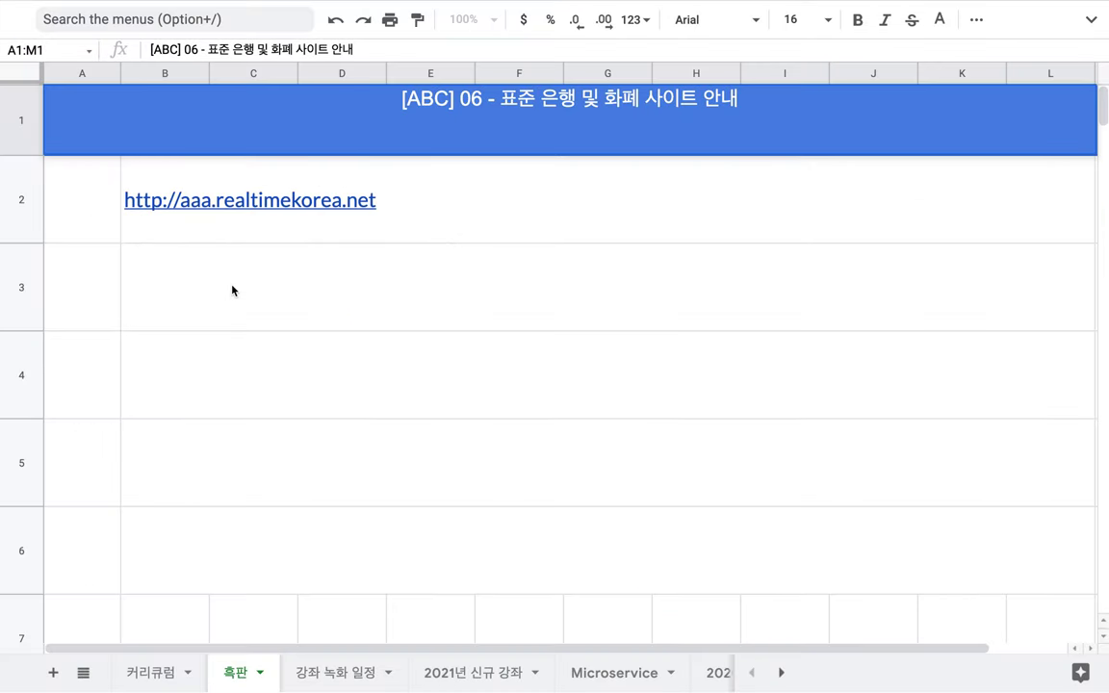
click(232, 289)
double_click(232, 290)
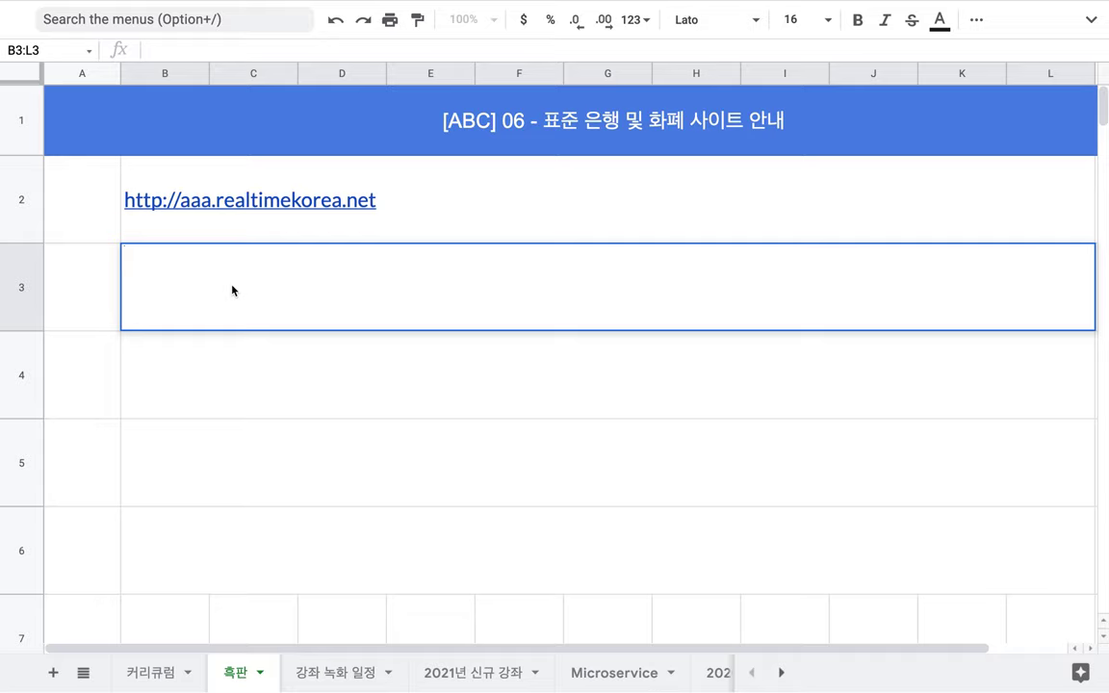
text(2020년)
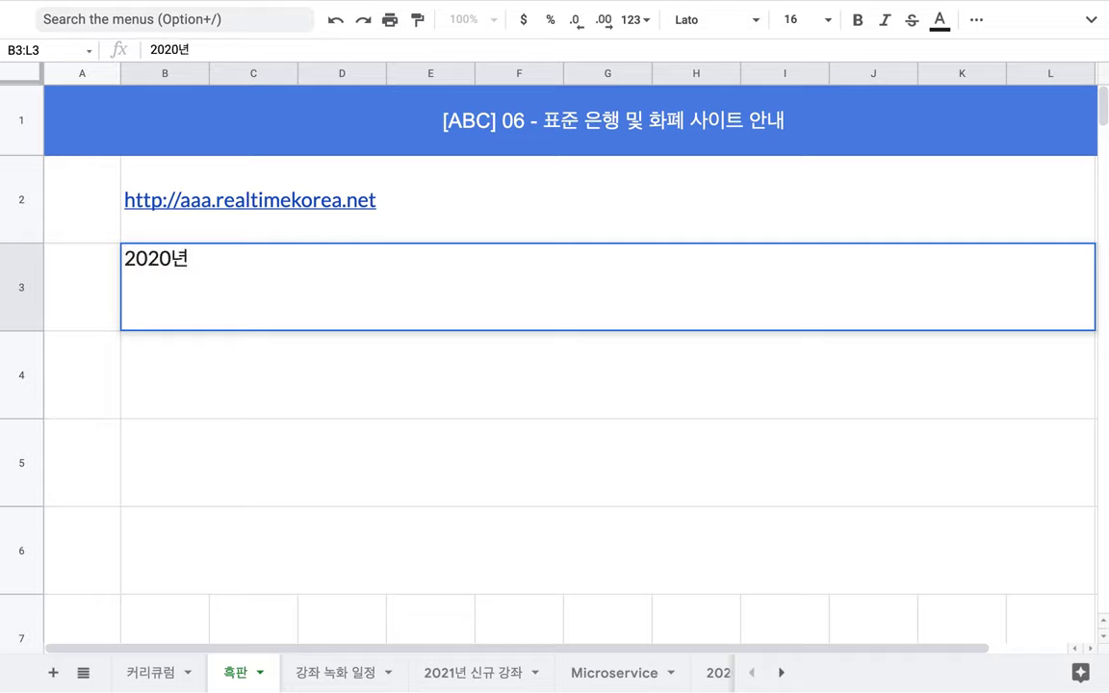
text( 코디)
text(ㅇ => 에피소)
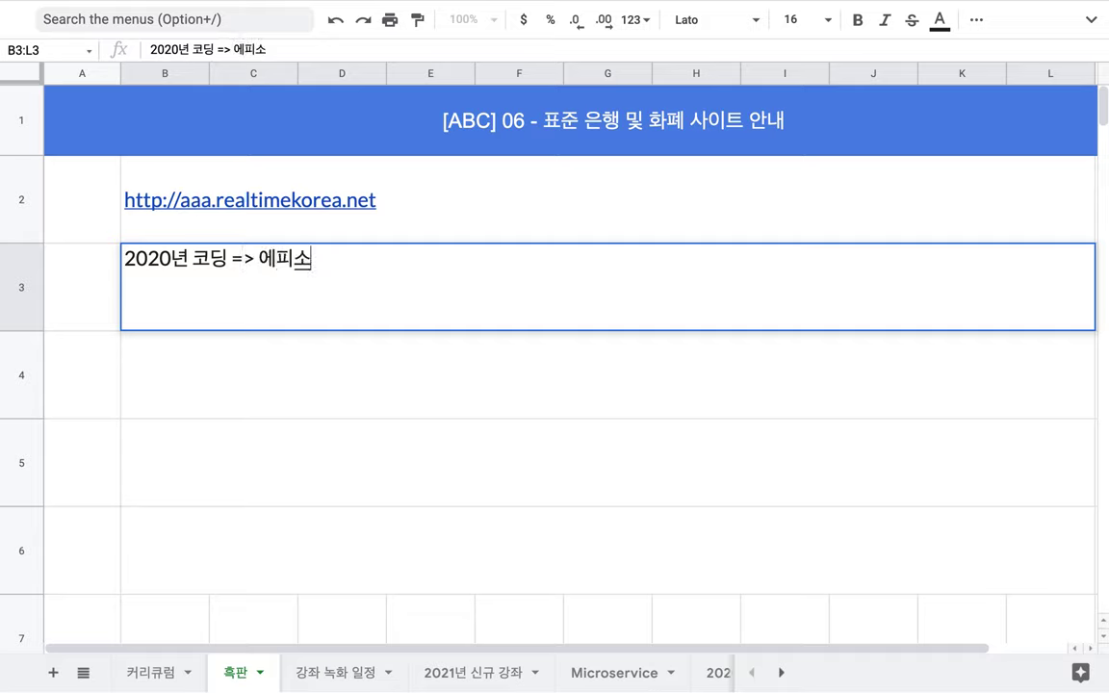
text(드 220개 정도)
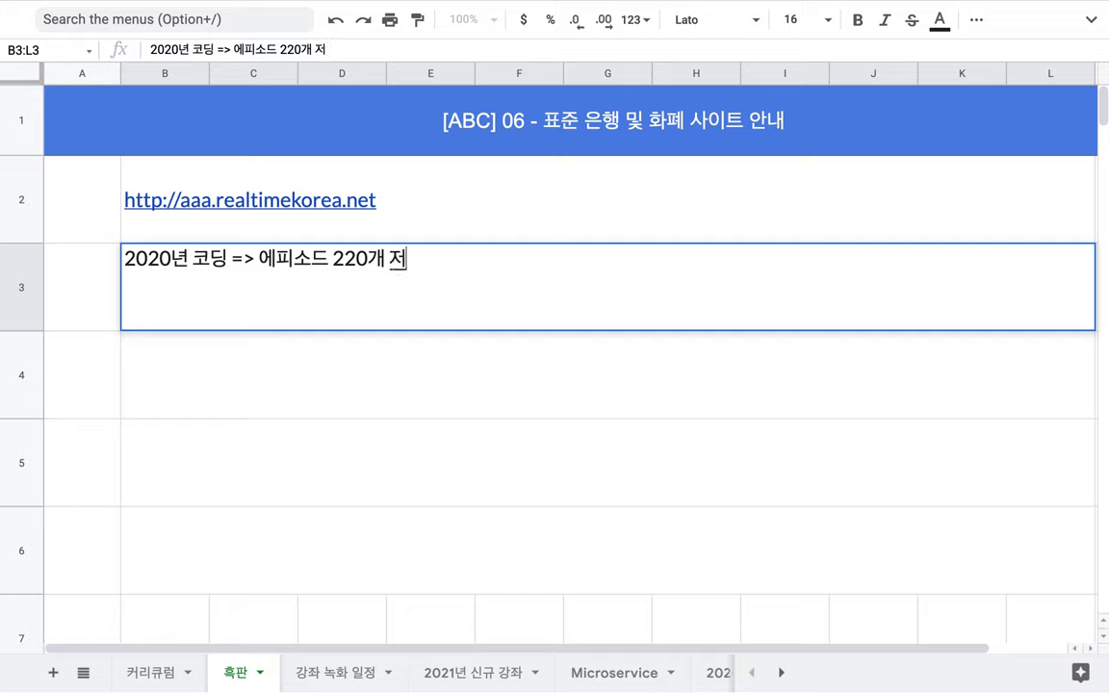
click(258, 258)
text(코딩 과정을)
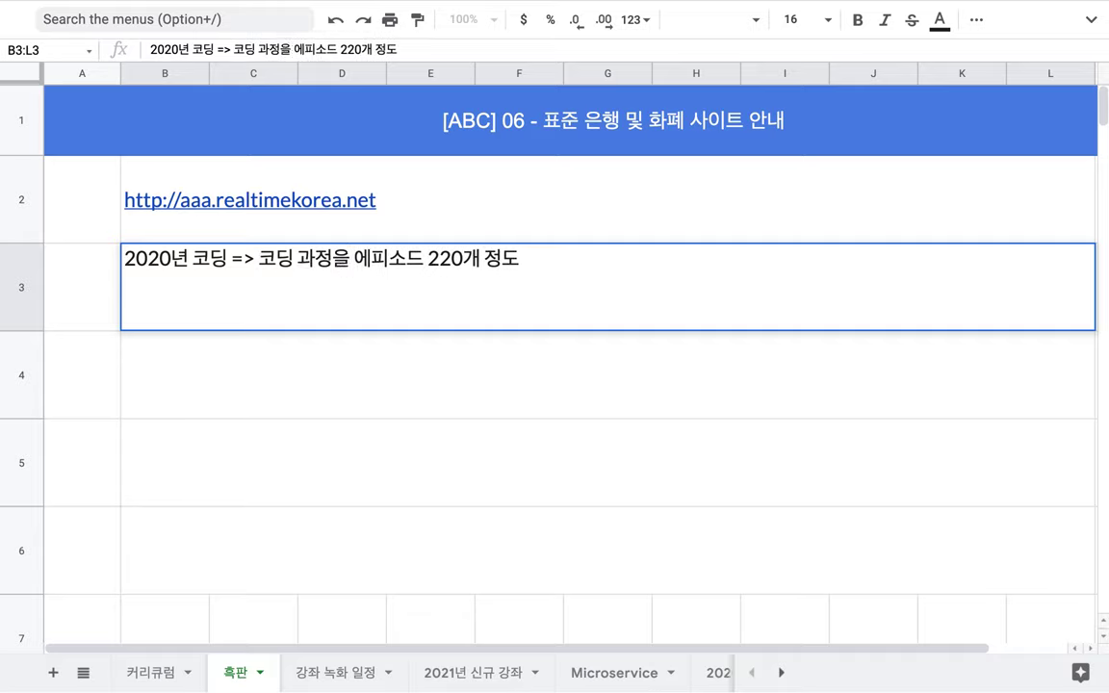
text( 로 전리)
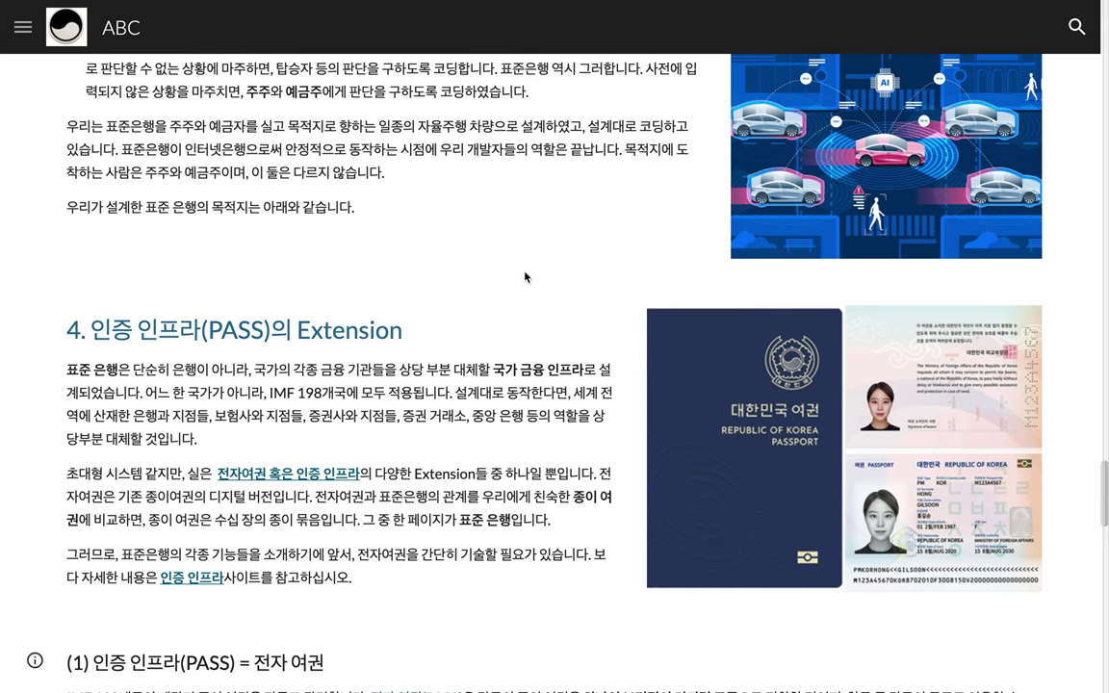
- On the ABC site, examine section 4 on the PASS authentication infrastructure, including its electronic passport subsection
scroll(324, 372, down, 3)
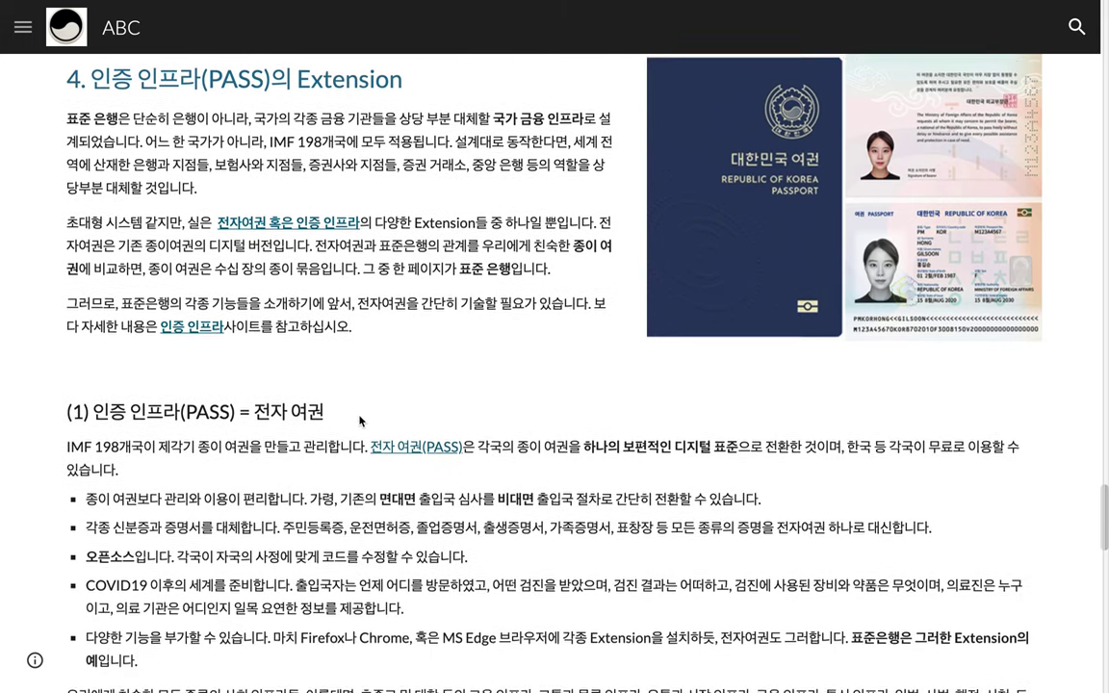
scroll(355, 416, down, 1)
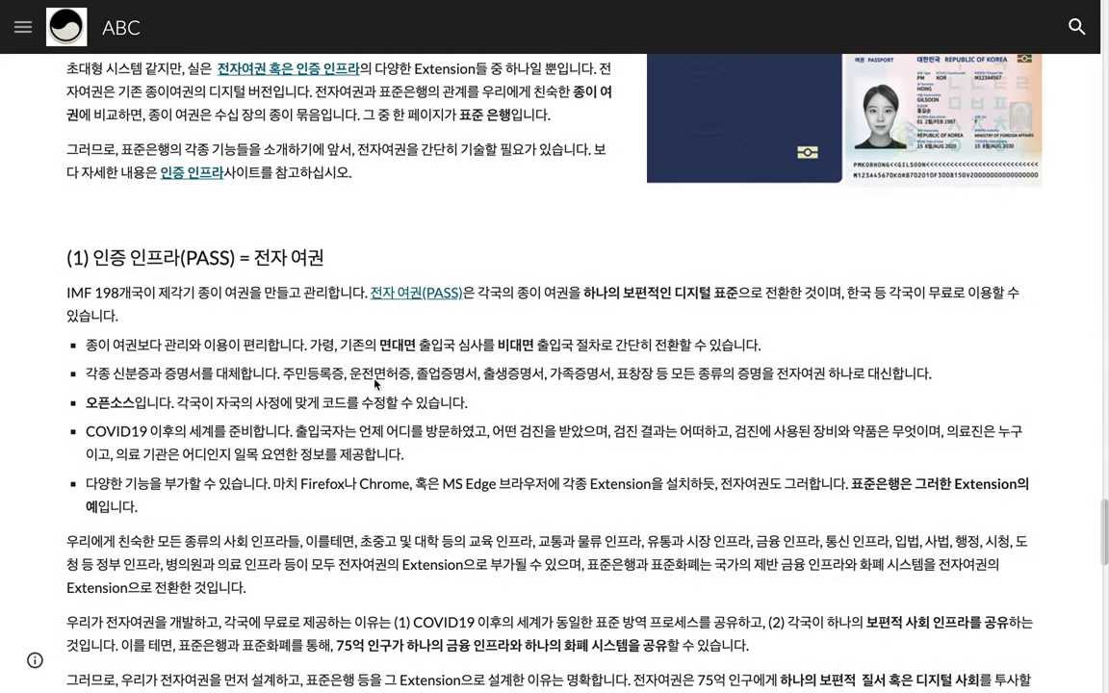
scroll(414, 344, down, 5)
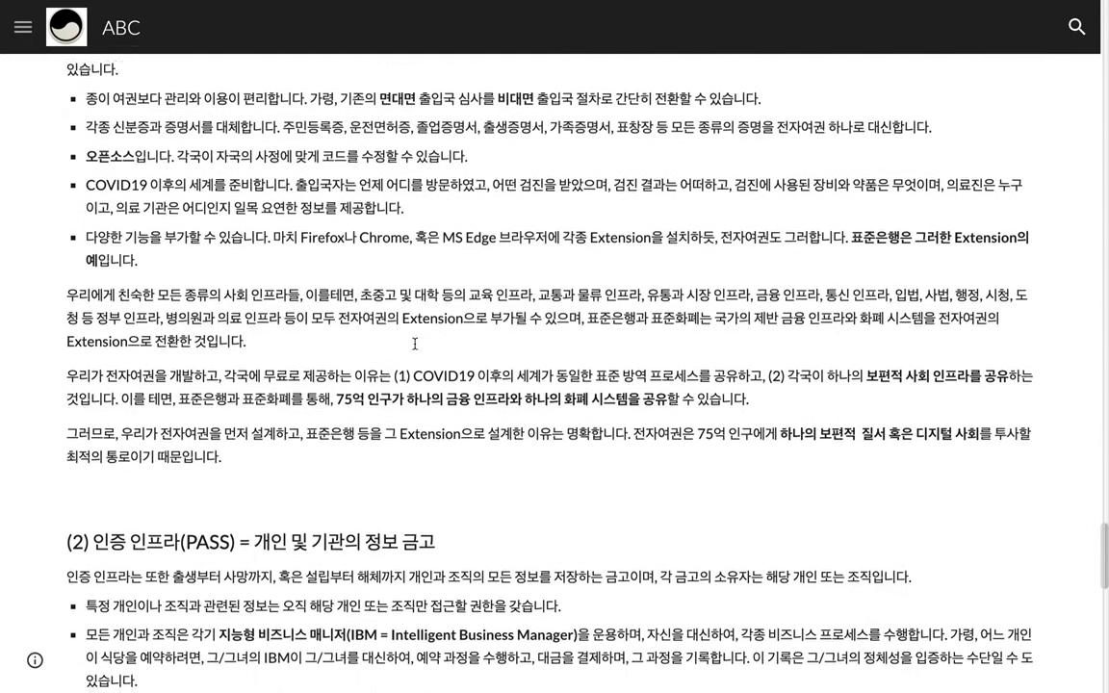
- On the ABC site, return to section (3) 코딩, highlight the word "Github" and review the list of prerequisite topics before it
scroll(416, 348, up, 20)
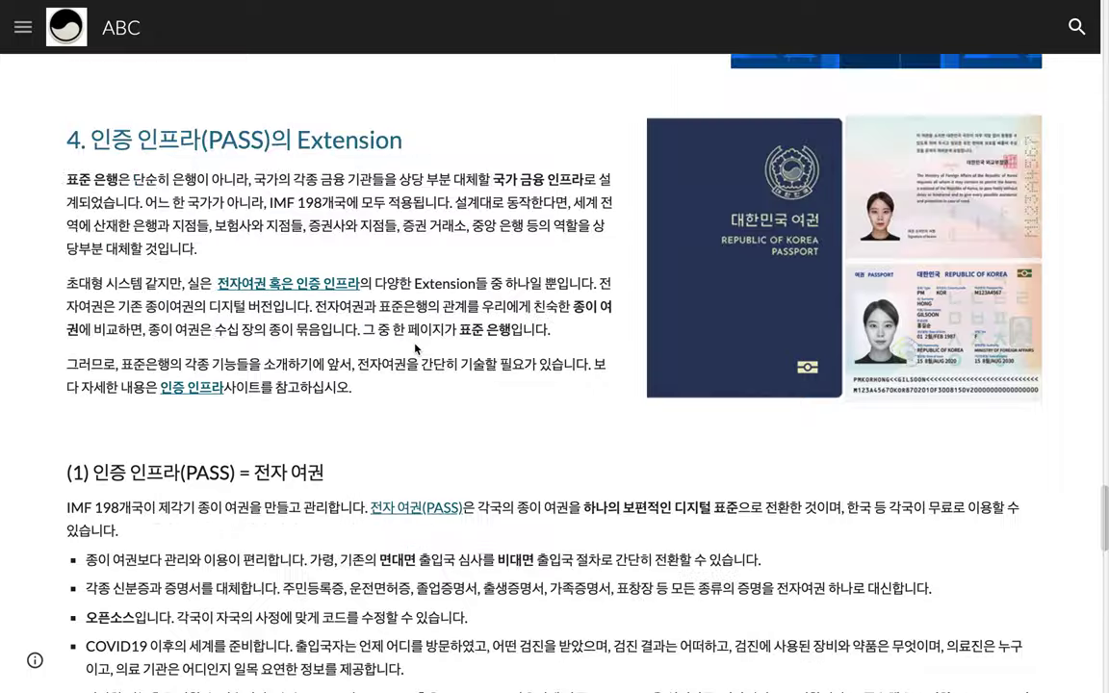
scroll(416, 348, up, 20)
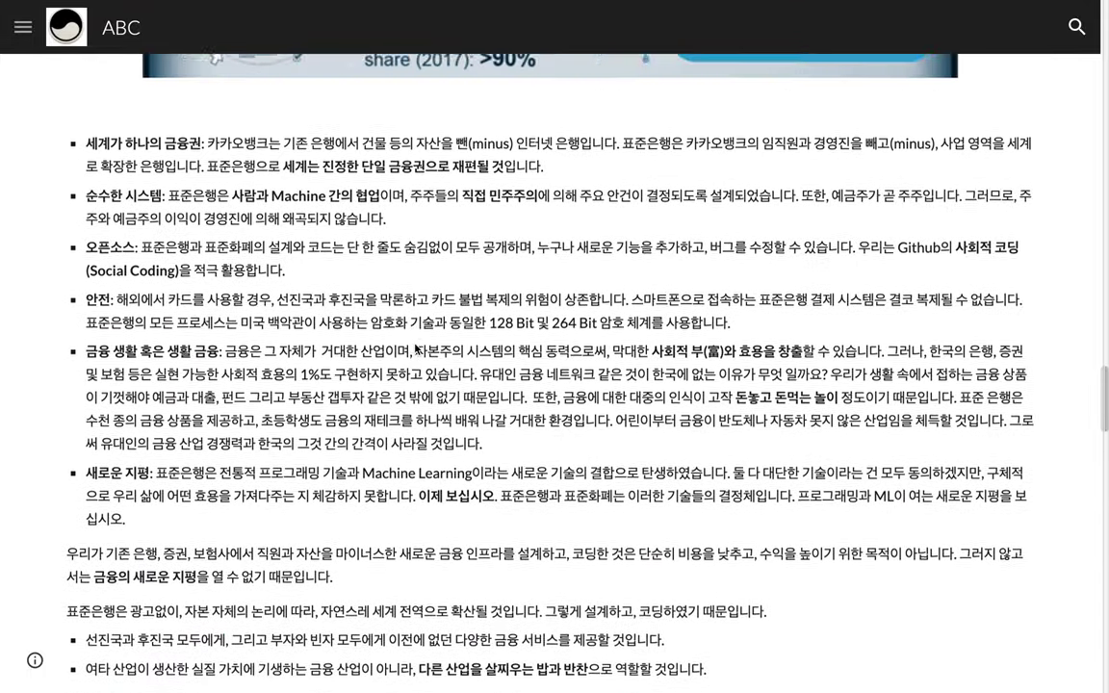
scroll(416, 348, up, 6)
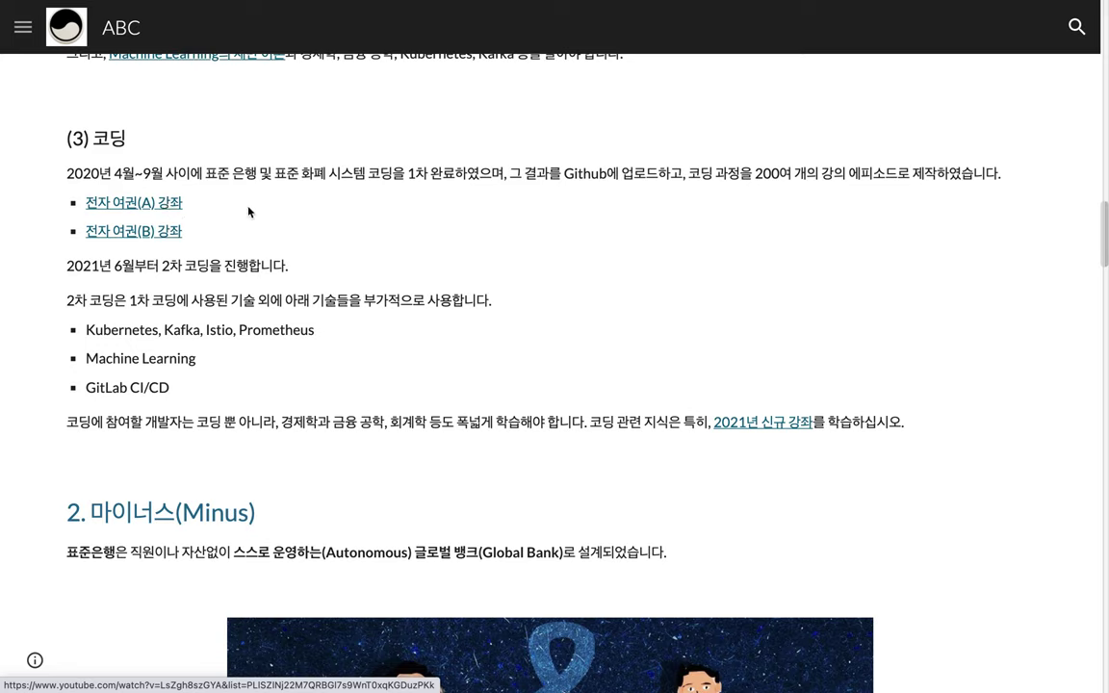
double_click(581, 172)
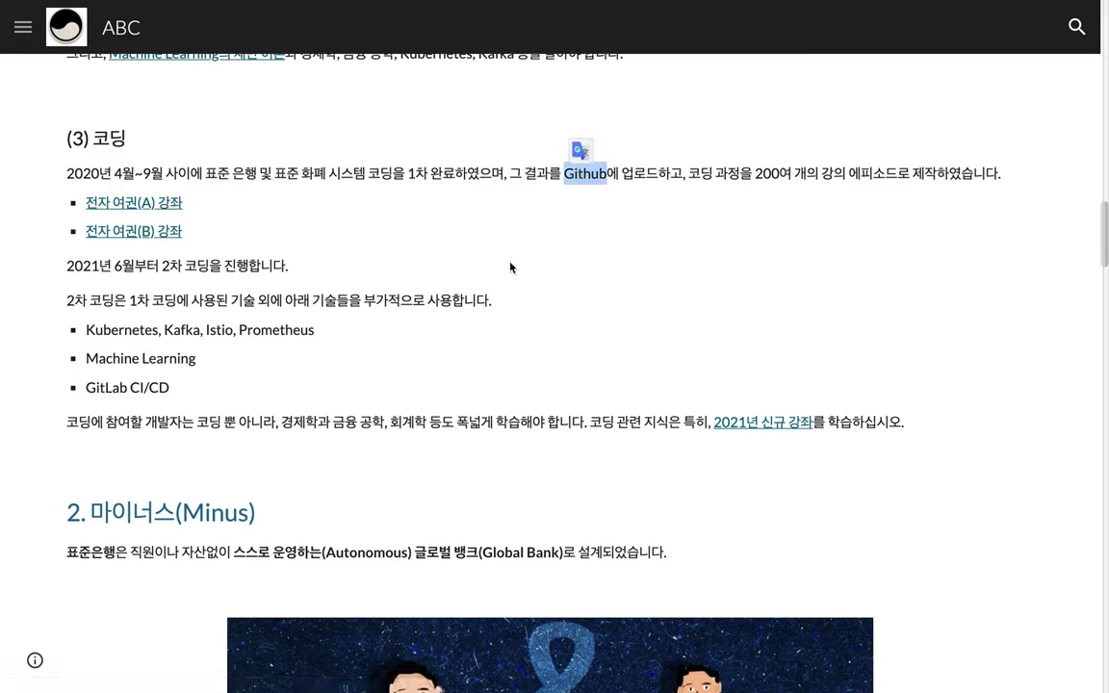
scroll(510, 266, up, 3)
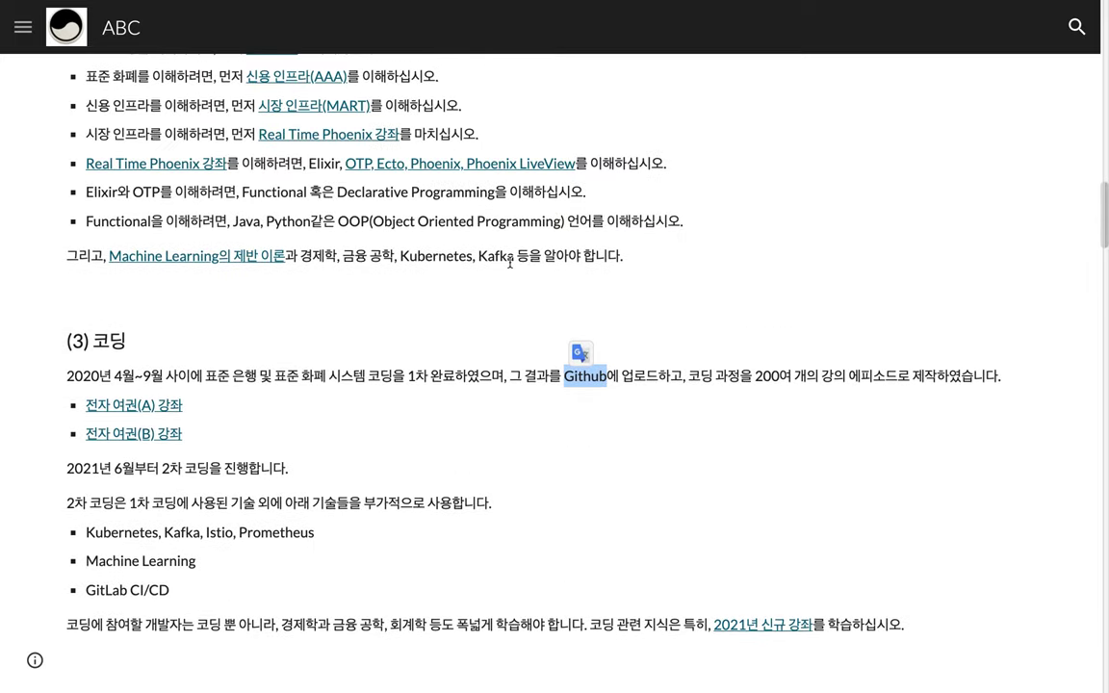
scroll(510, 262, up, 2)
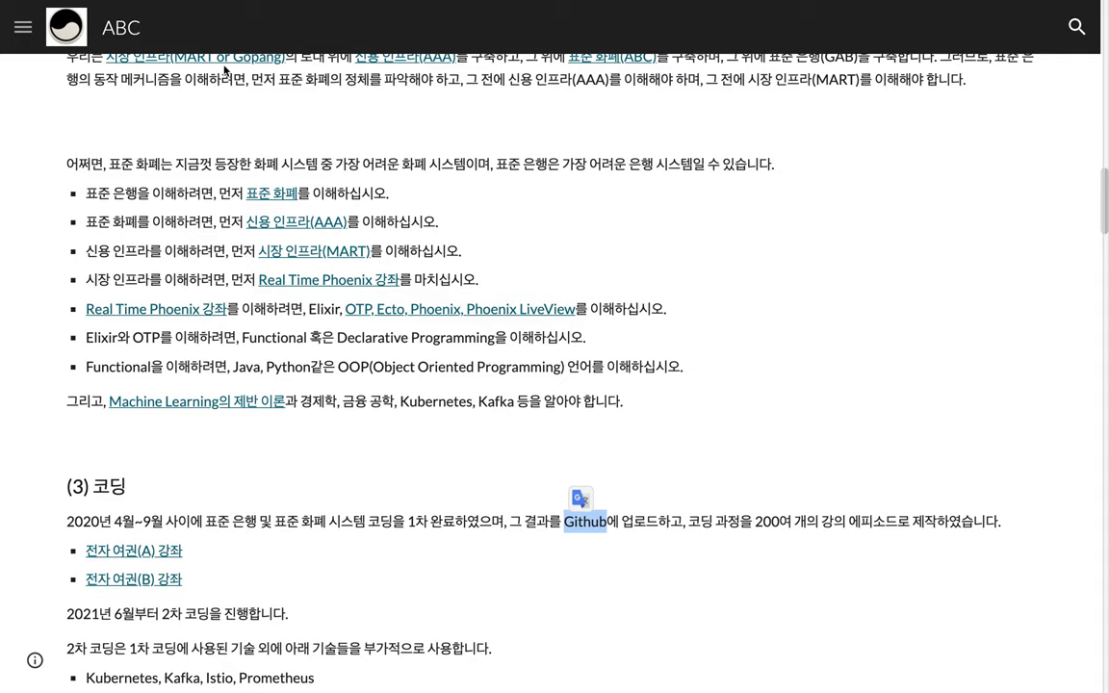
- Commit the spreadsheet's B3 note ending in "정도로 정리" and return to the ABC site
key(ctrl+Tab)
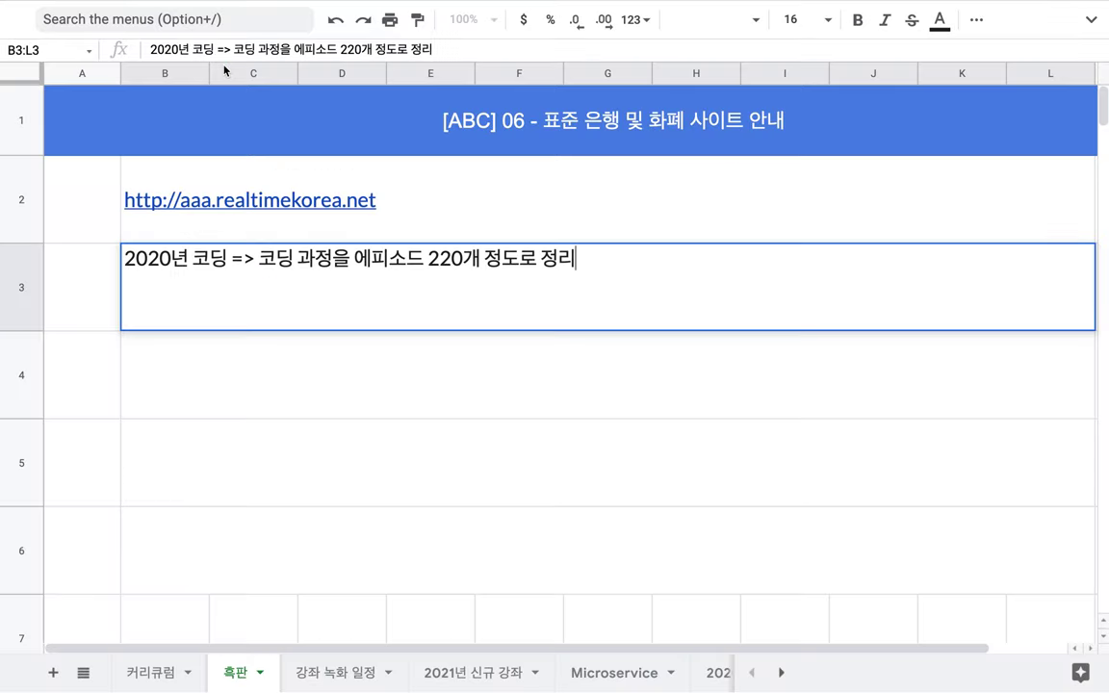
click(265, 374)
key(ctrl+shift+Tab)
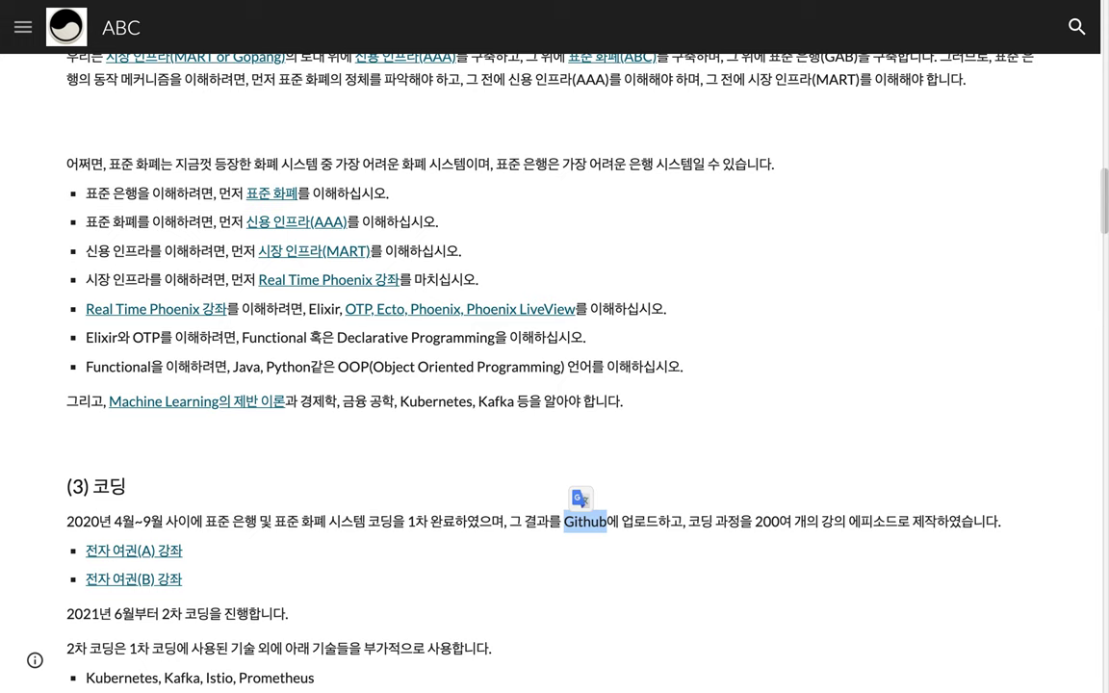
- Enlarge the ABC site to 150% and view its introduction up to subsection (1) on what 표준은행 comprises
scroll(247, 258, up, 15)
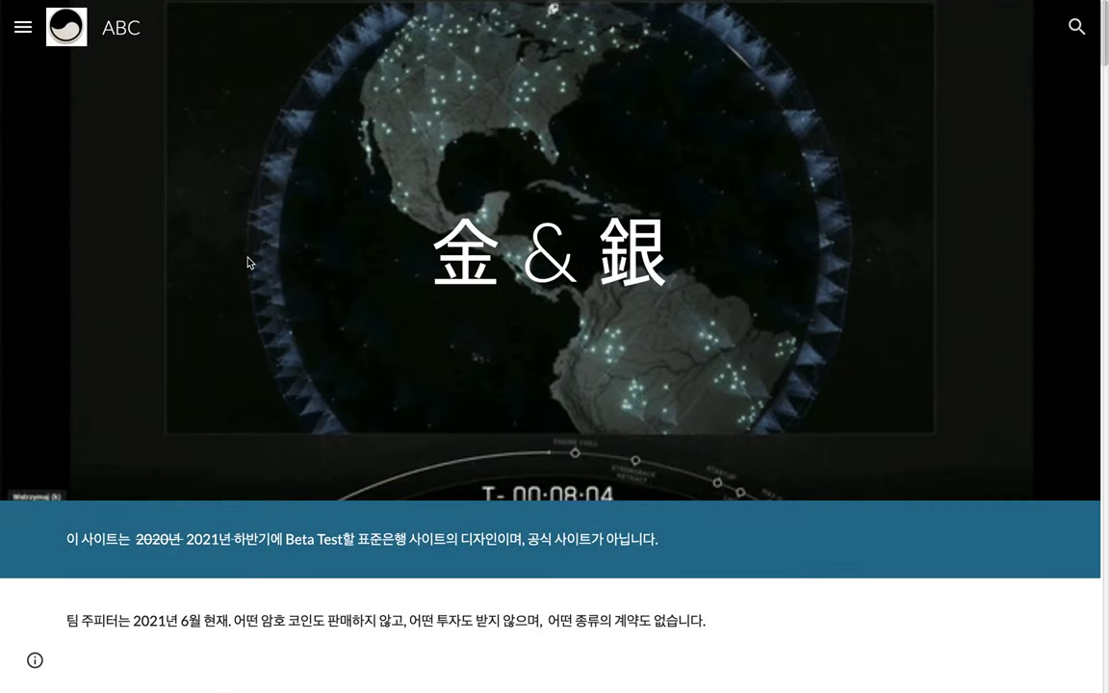
key(ctrl+plus)
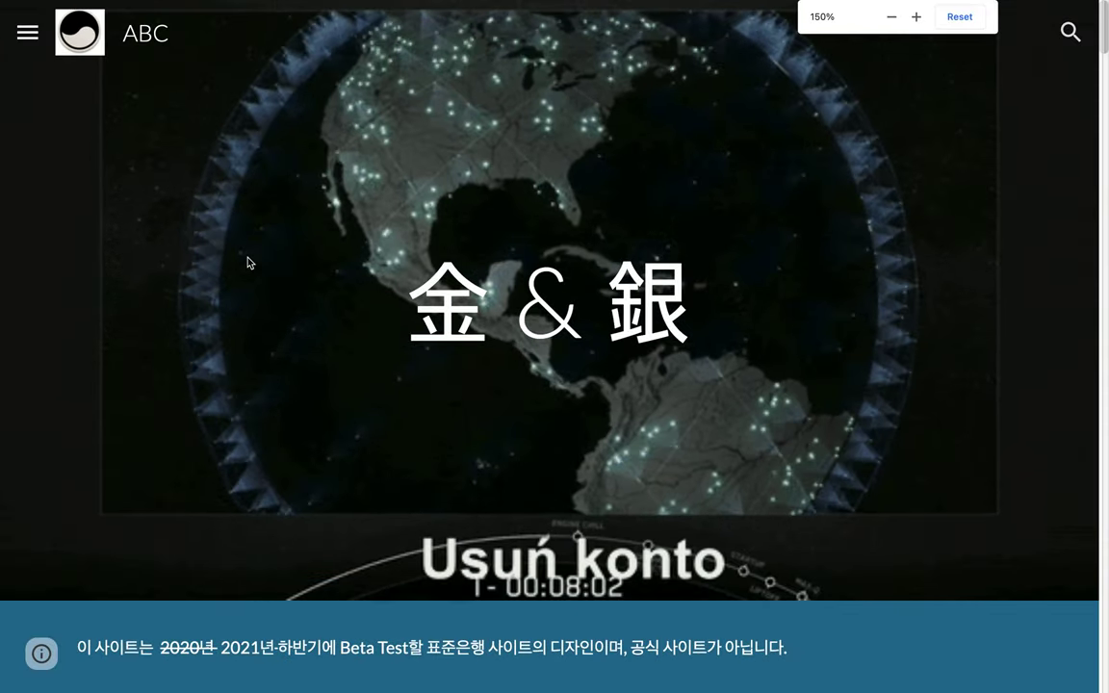
scroll(247, 262, down, 15)
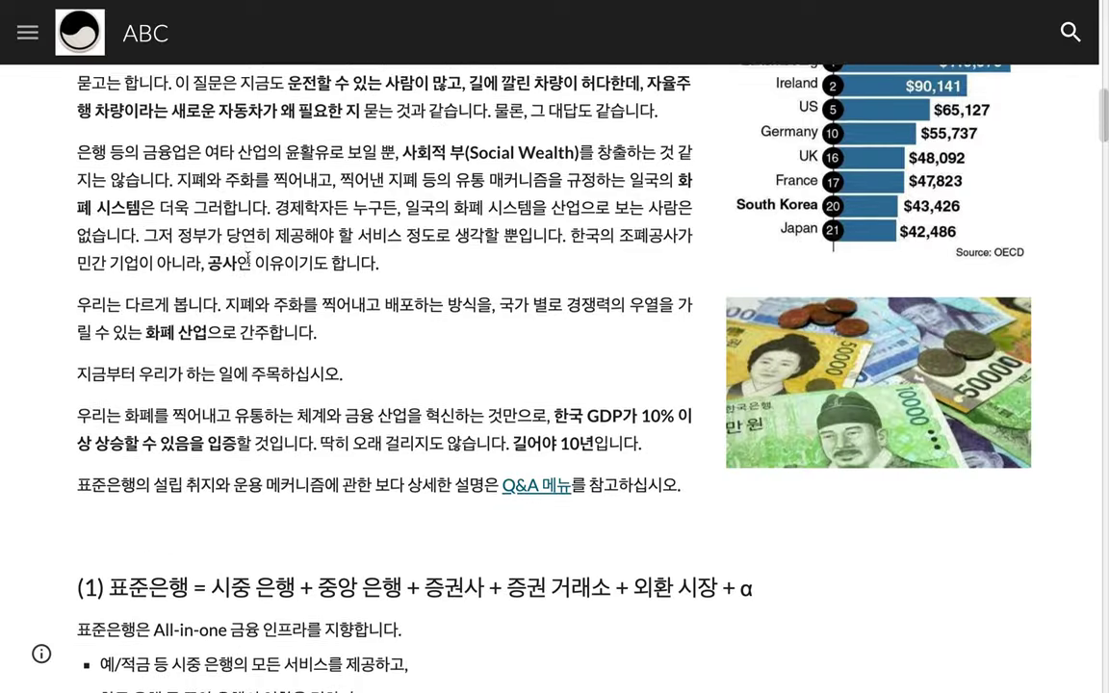
- Switch to the spreadsheet and enter "표준화폐 => 표준은행" in cell B4
key(ctrl+Tab)
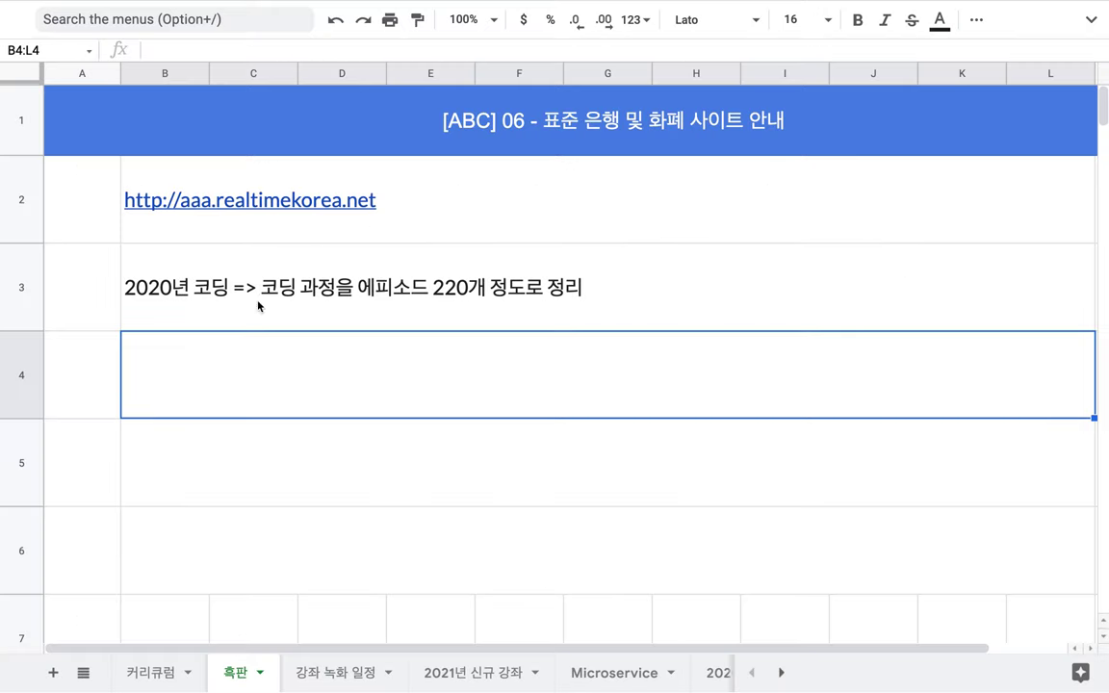
double_click(238, 364)
text(표준은행)
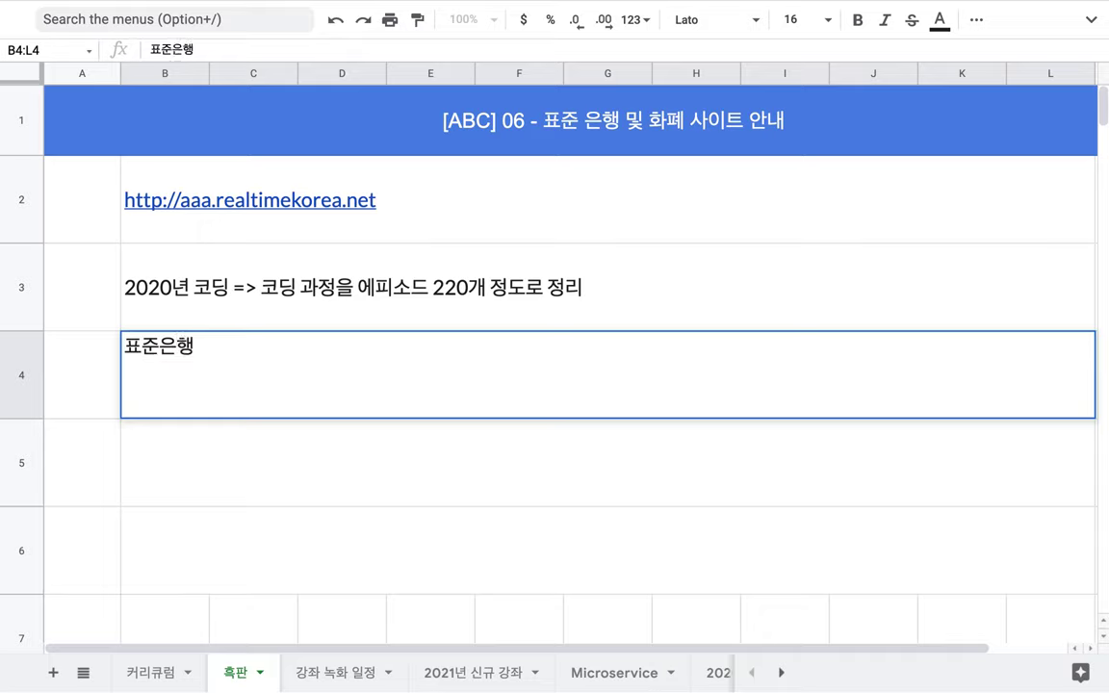
click(126, 347)
text(표준화폐 =>)
drag(125, 349, 291, 351)
click(316, 349)
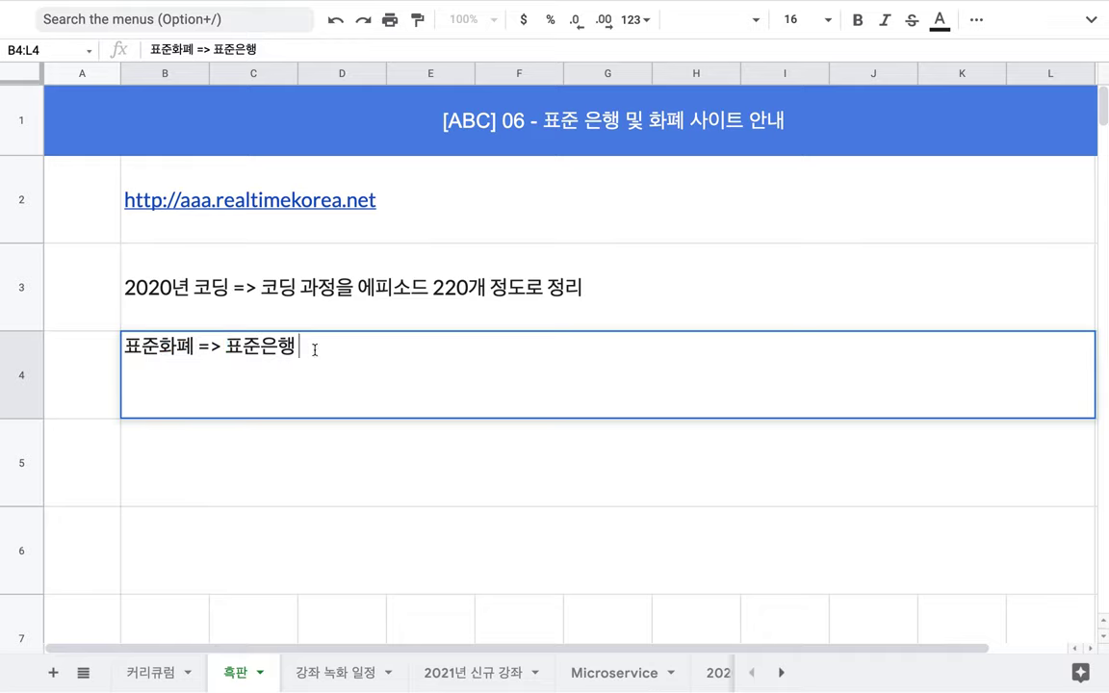
- Extend the B4 note with "=> 국가 금융 인프라(은행, 보험사, 증권사,"
text(국가 금융 인프라)
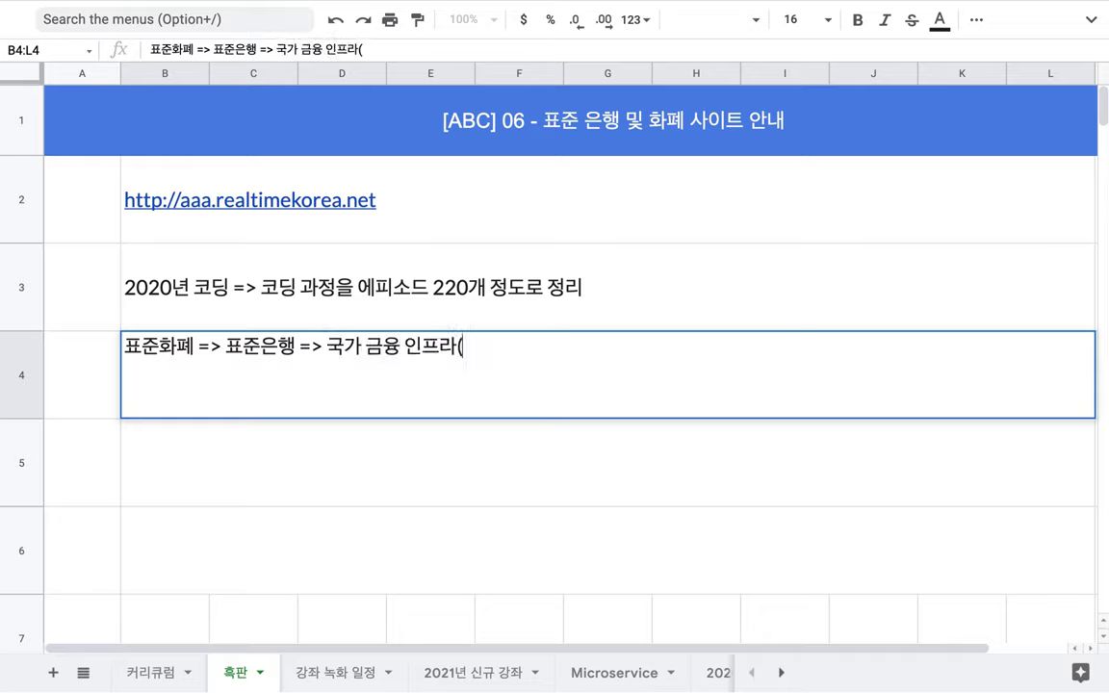
text((은행, ㅂ)
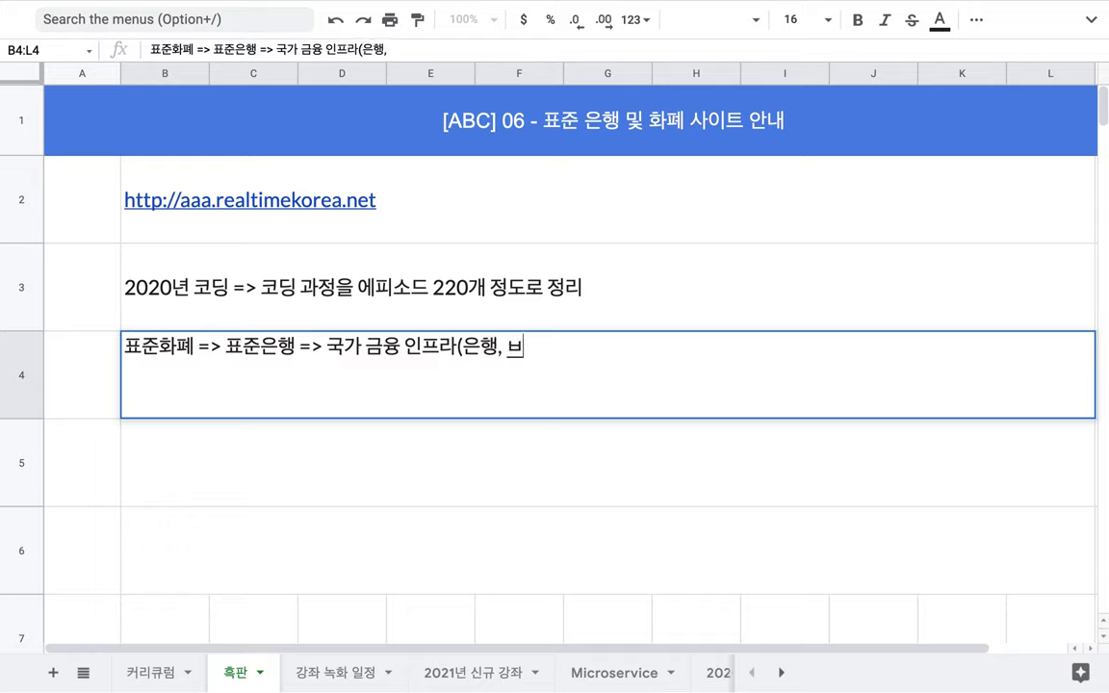
key(BackSpace)
text(보험사, 증)
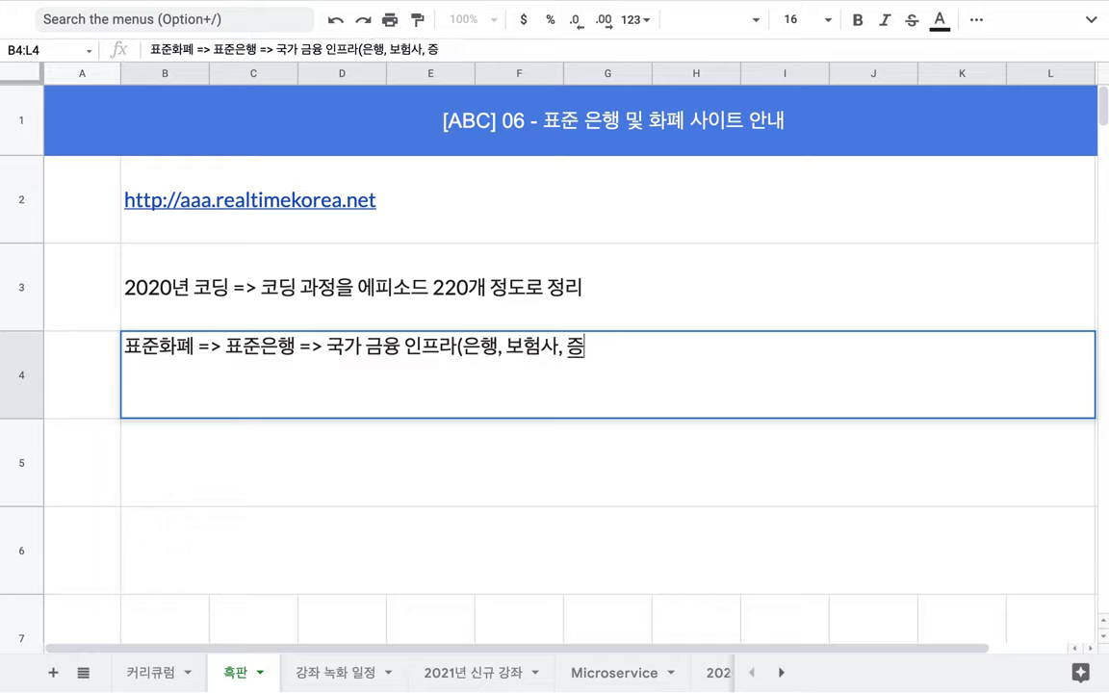
text(권사,)
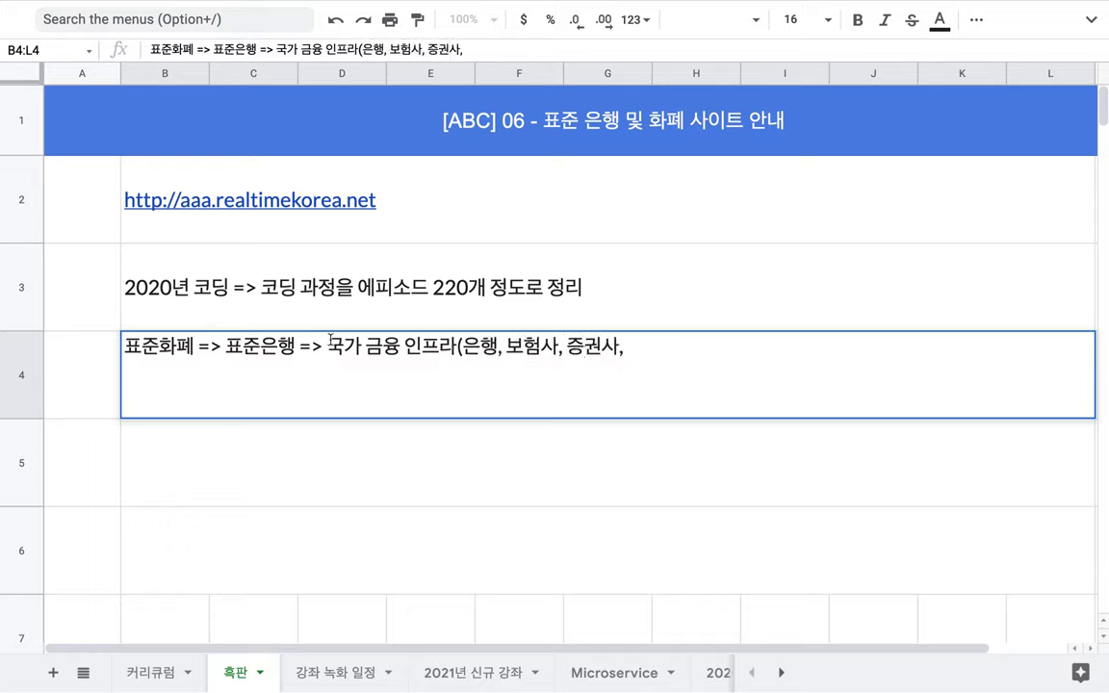
- Replace "은행" inside the B4 parenthesis with the two entries "중앙 은행, 시중 은행"
text(앙)
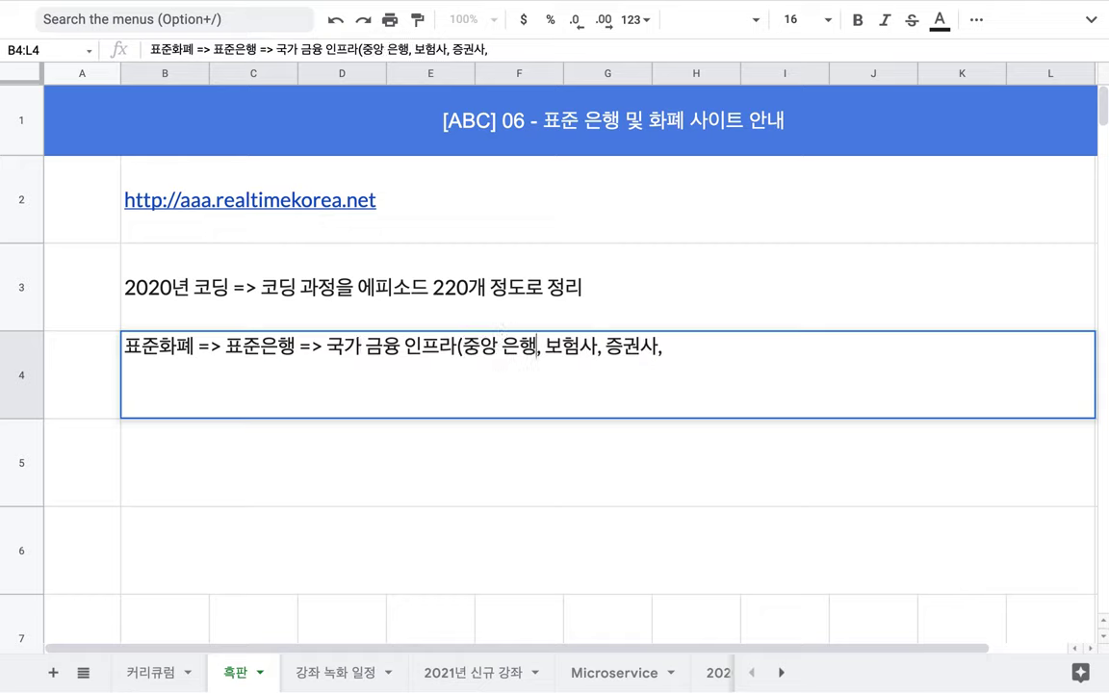
text(  시주)
key(BackSpace)
text(ㅜㅇ 은)
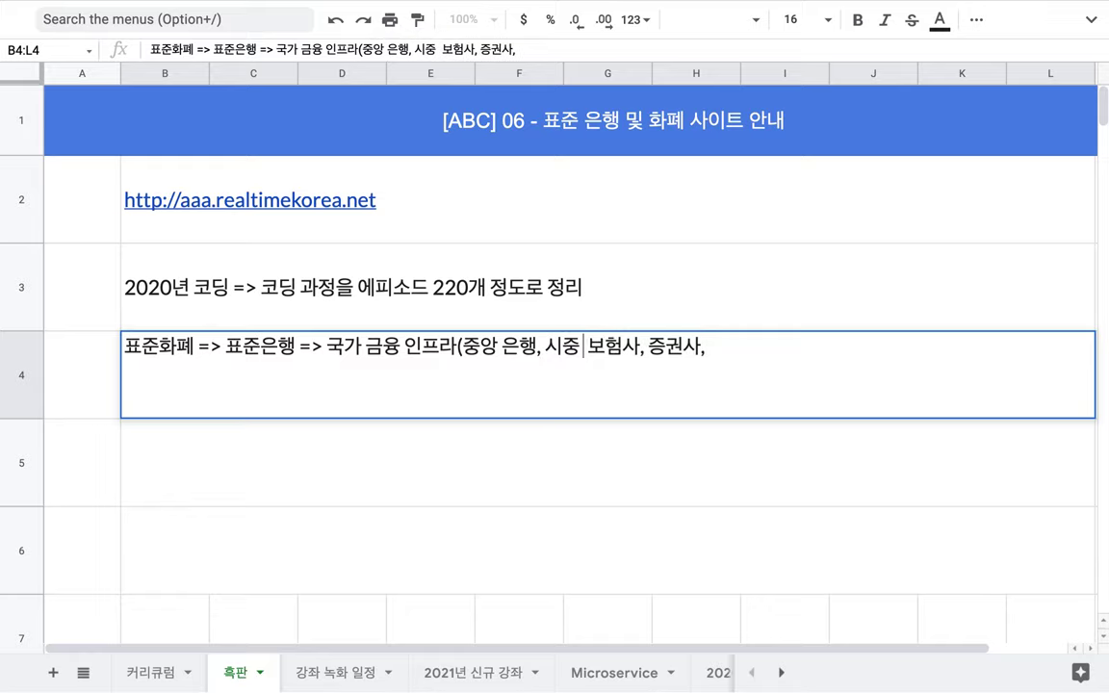
text(행,)
- Complete the B4 list with "증권 감독원, 금융 감독원....)" and highlight its 국가 금융 인프라 part
click(749, 353)
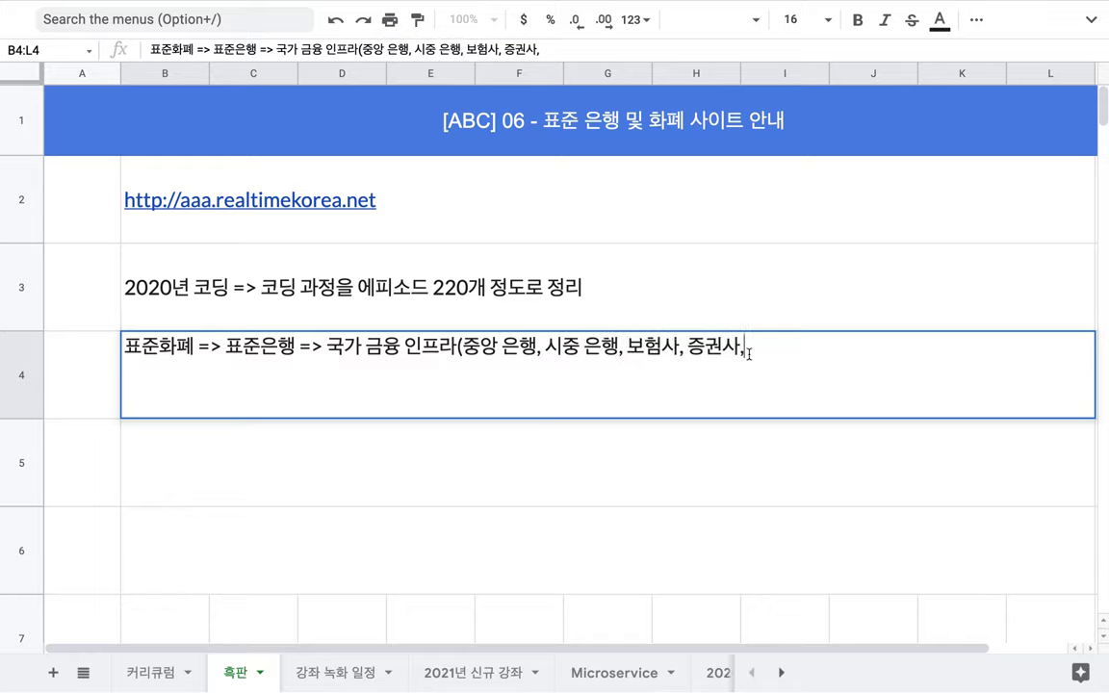
text(증권 감)
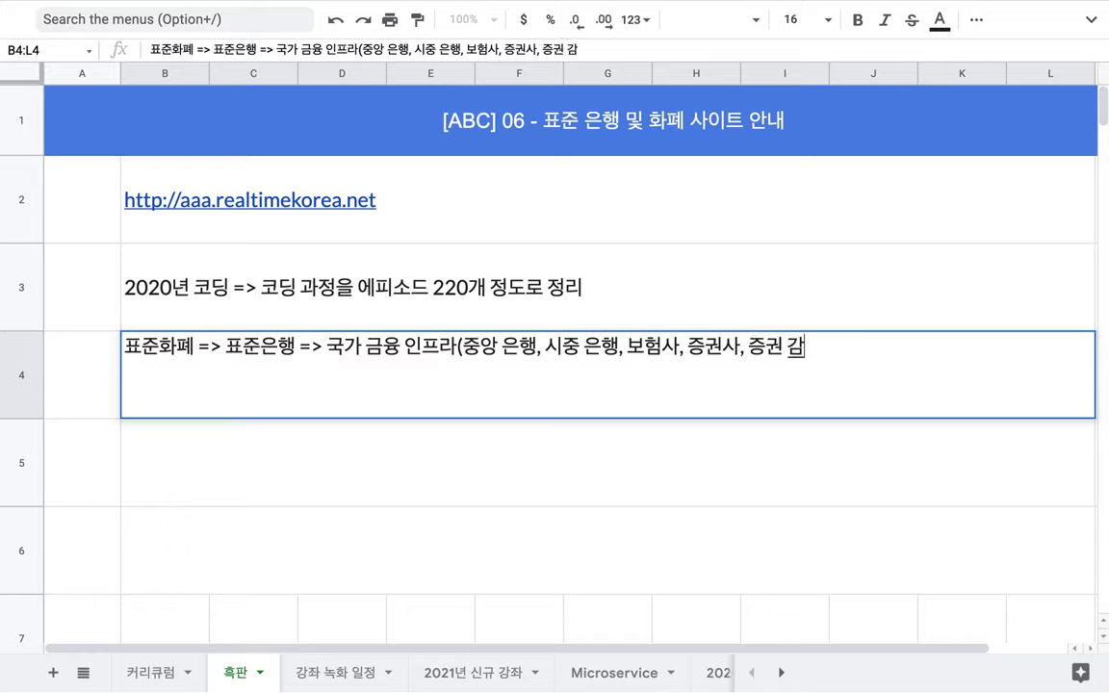
text(독ㅇㅝㄴ, 금융)
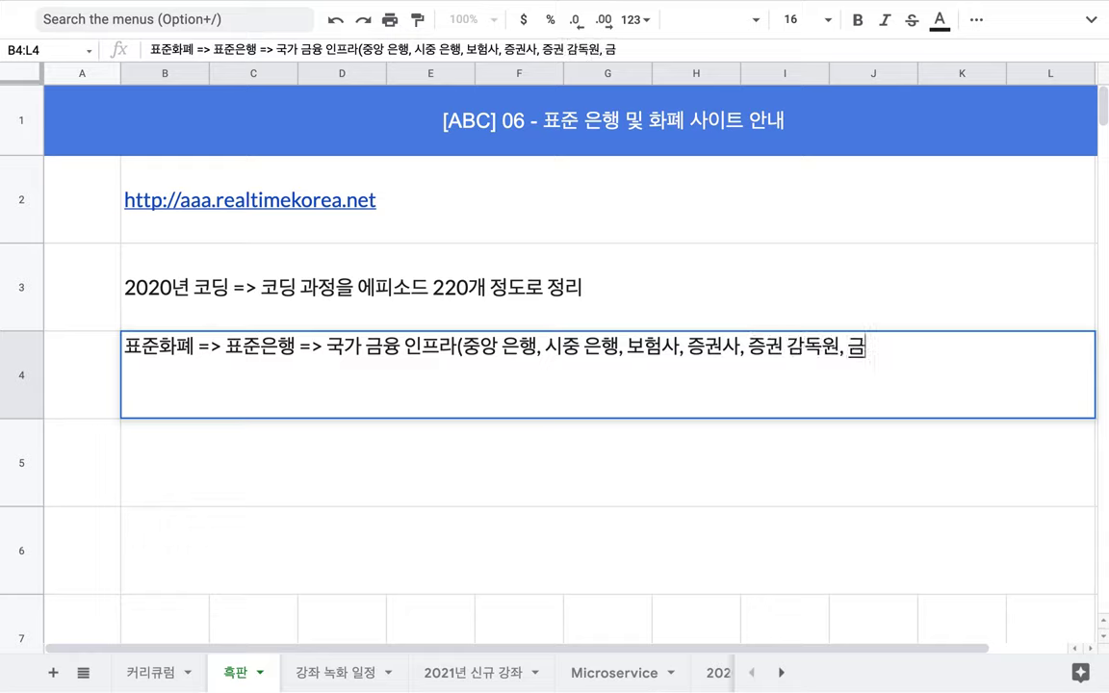
text( 감독원)
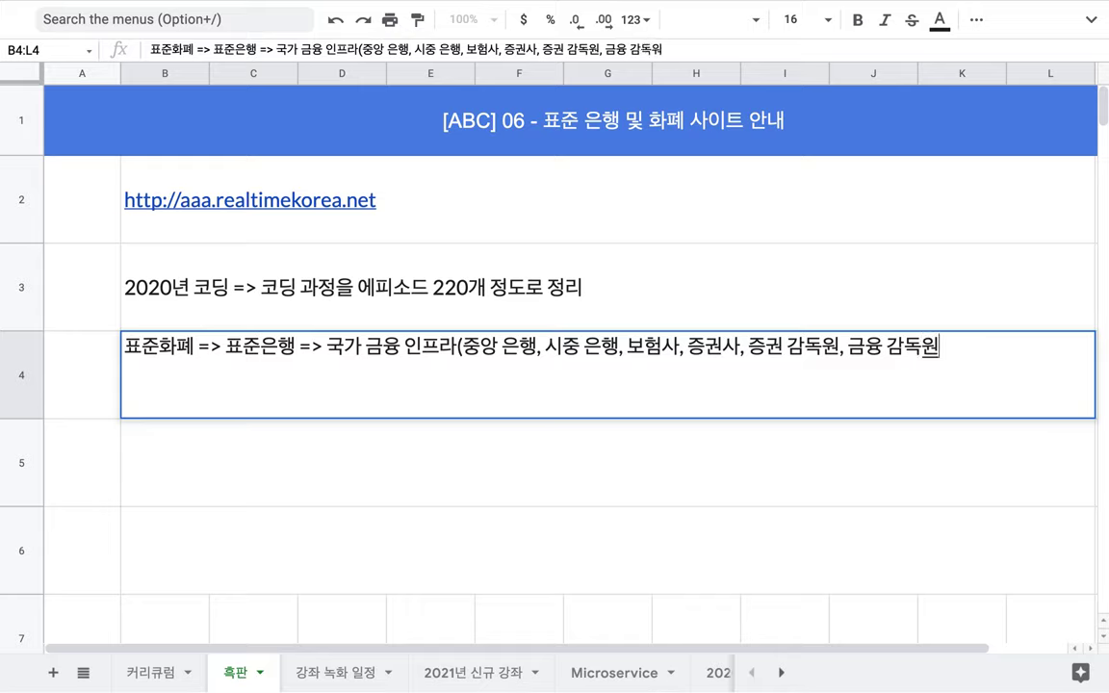
text(....))
drag(326, 347, 943, 353)
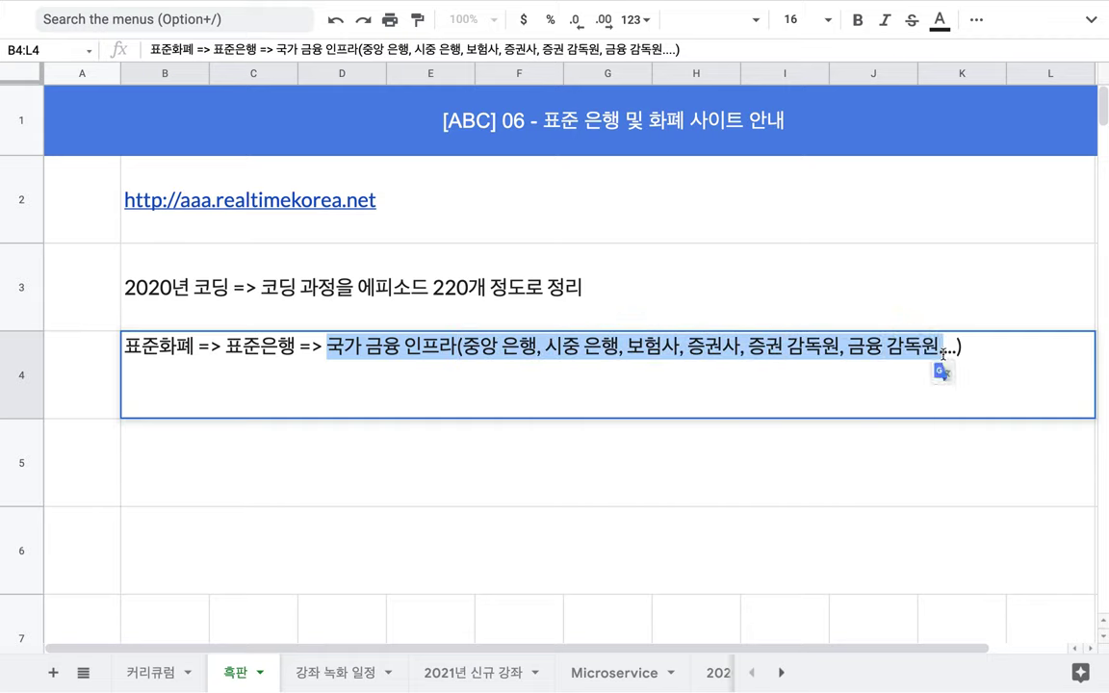
- Insert spaces in the B4 note so its first two terms read "표준 화폐" and "표준 은행"
double_click(282, 346)
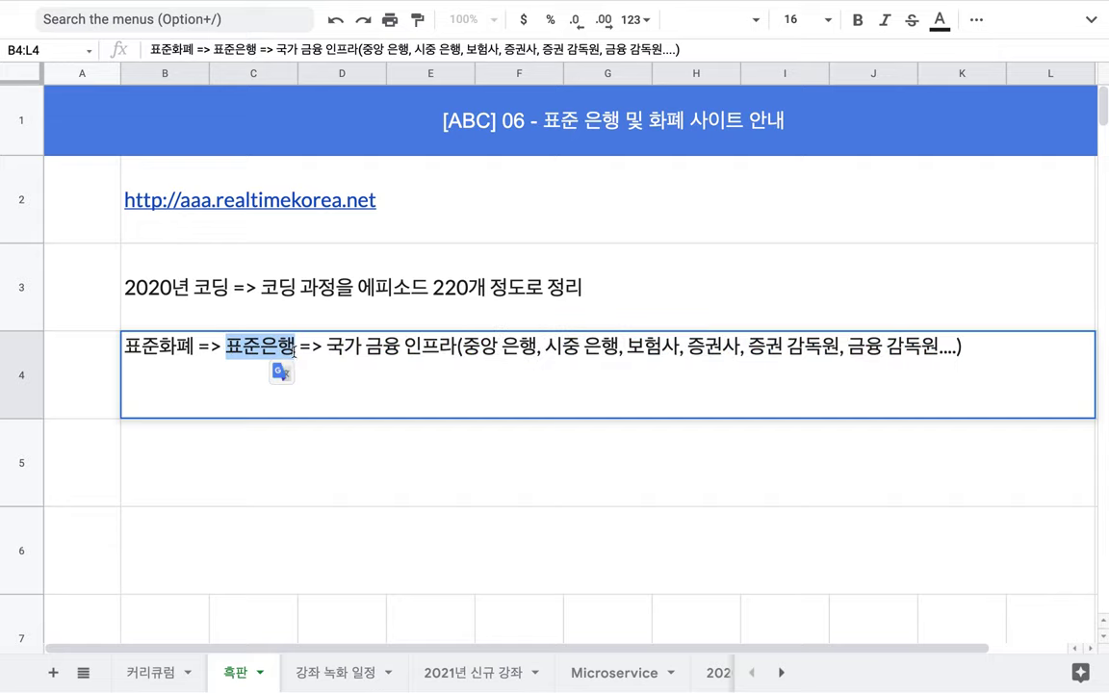
click(260, 347)
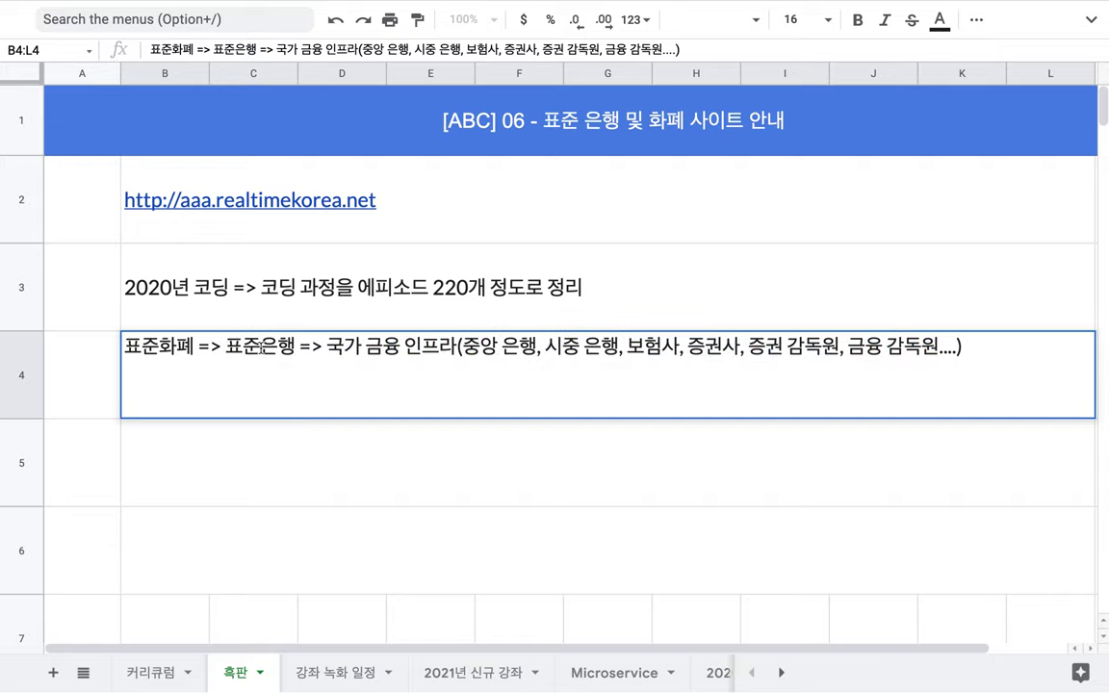
click(159, 347)
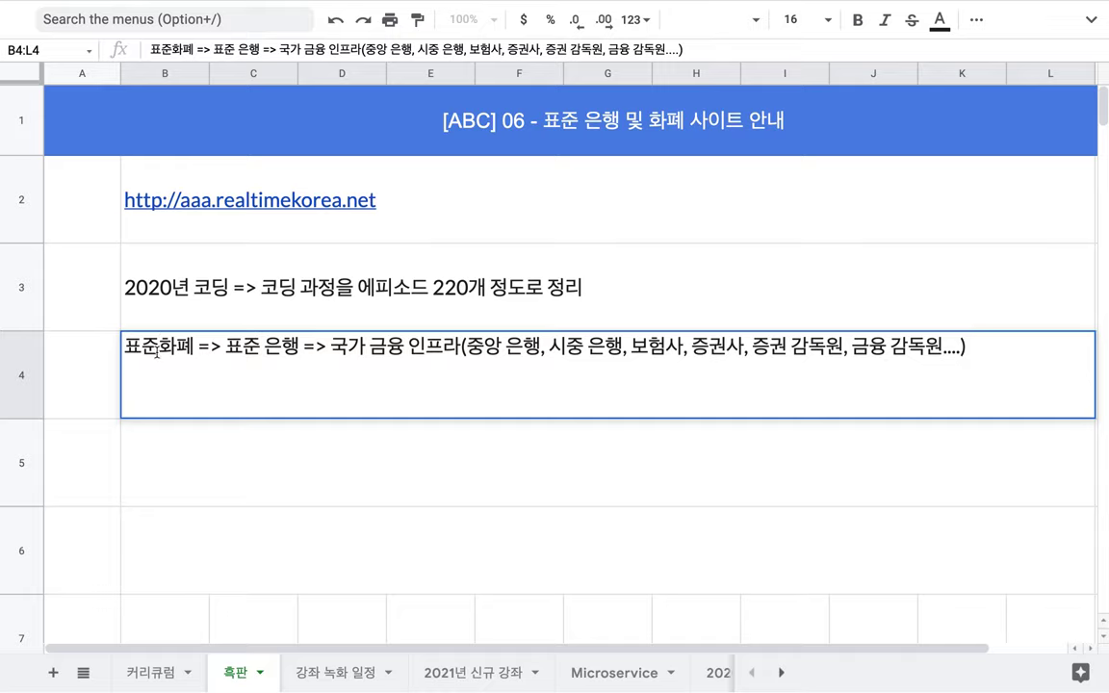
- Append "=> Kubernetes, Kafka" to the end of the 2020년 코딩 note in cell B3
double_click(583, 291)
text(=>)
text( Kunber)
key(BackSpace)
key(BackSpace)
key(BackSpace)
key(BackSpace)
text(bernete)
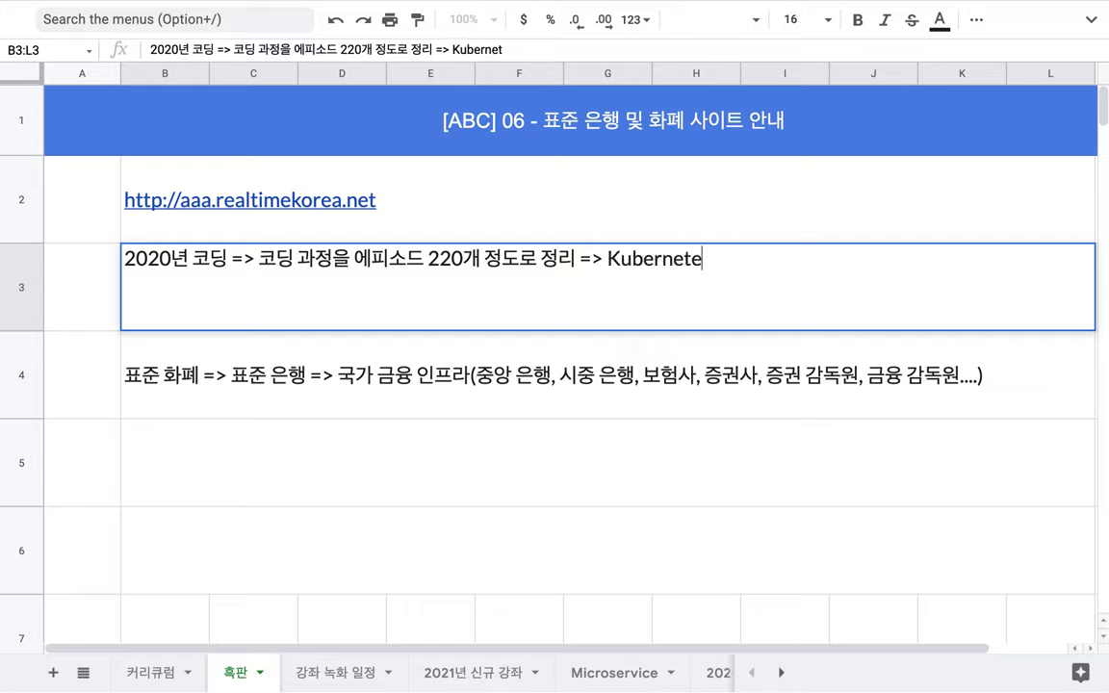
text(s, Kafka)
key(BackSpace)
- Continue the technology list in cell B3 with "Istio, Prometheus, Real Time,"
text(ka, Istiio)
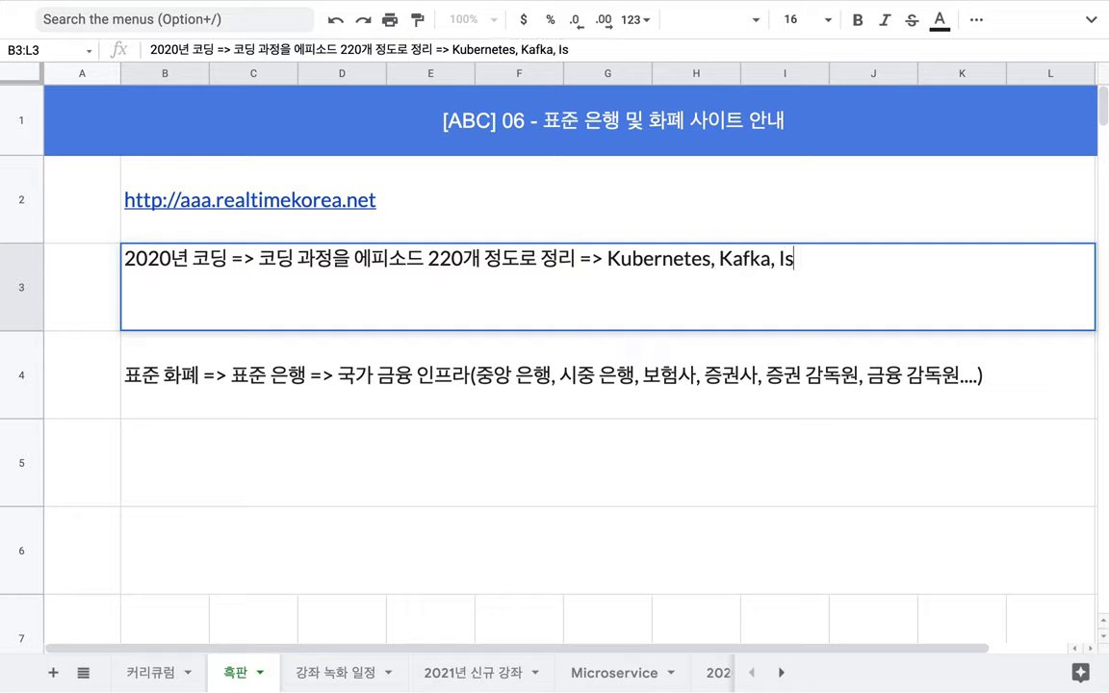
key(BackSpace)
key(BackSpace)
text(o, P)
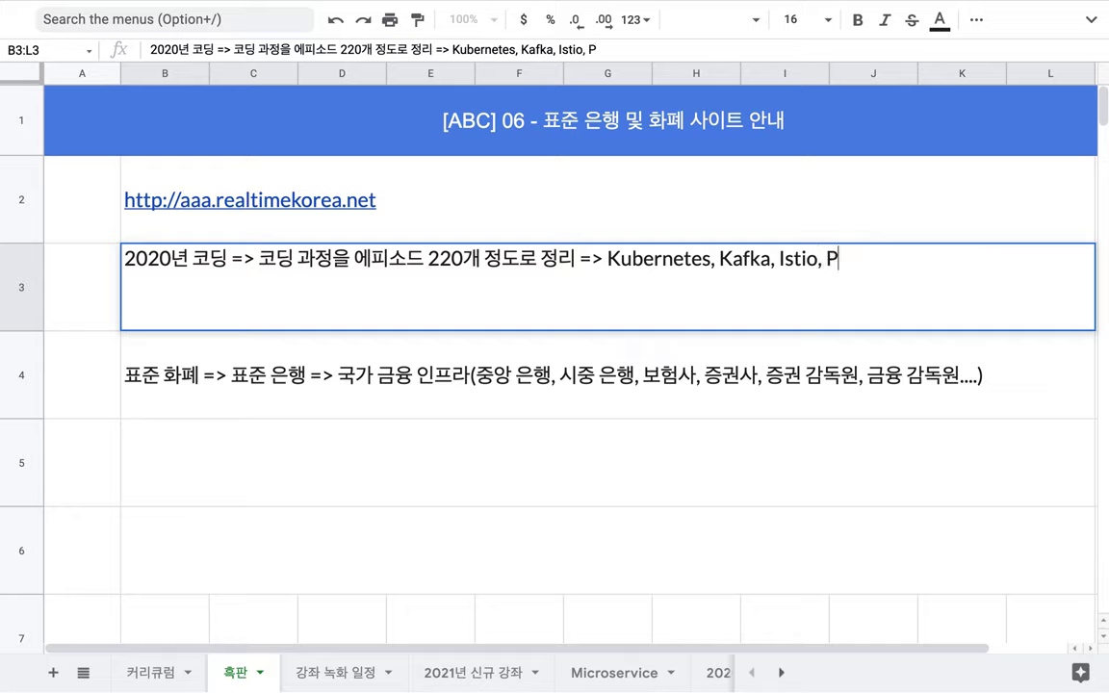
text(rometheus)
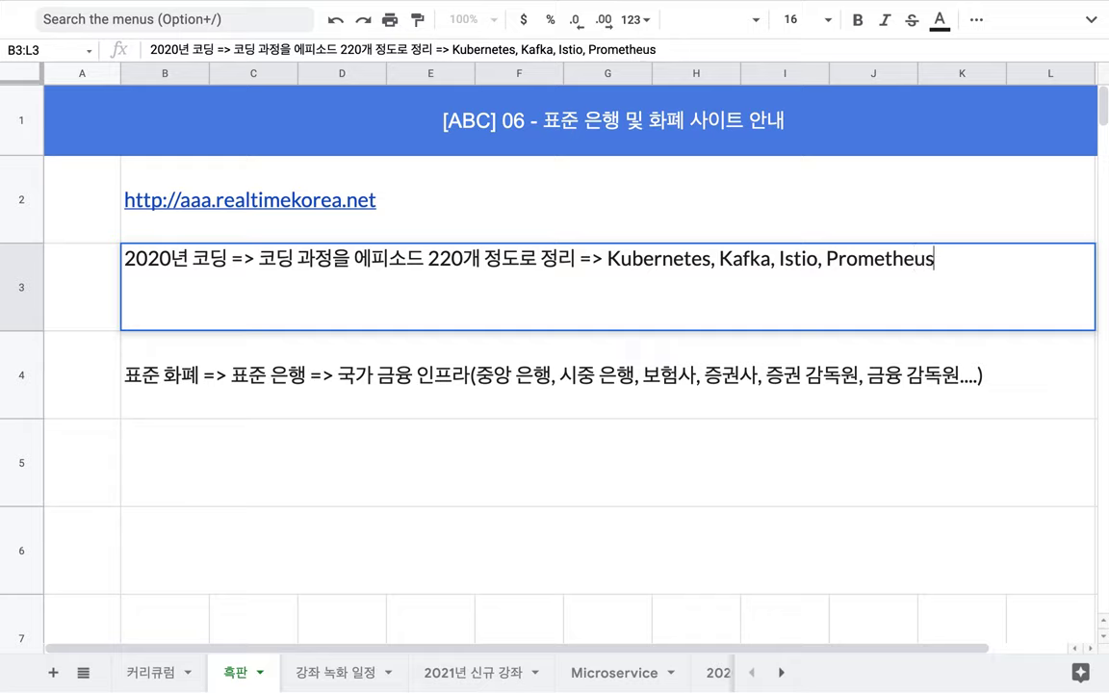
text(, Real Time,)
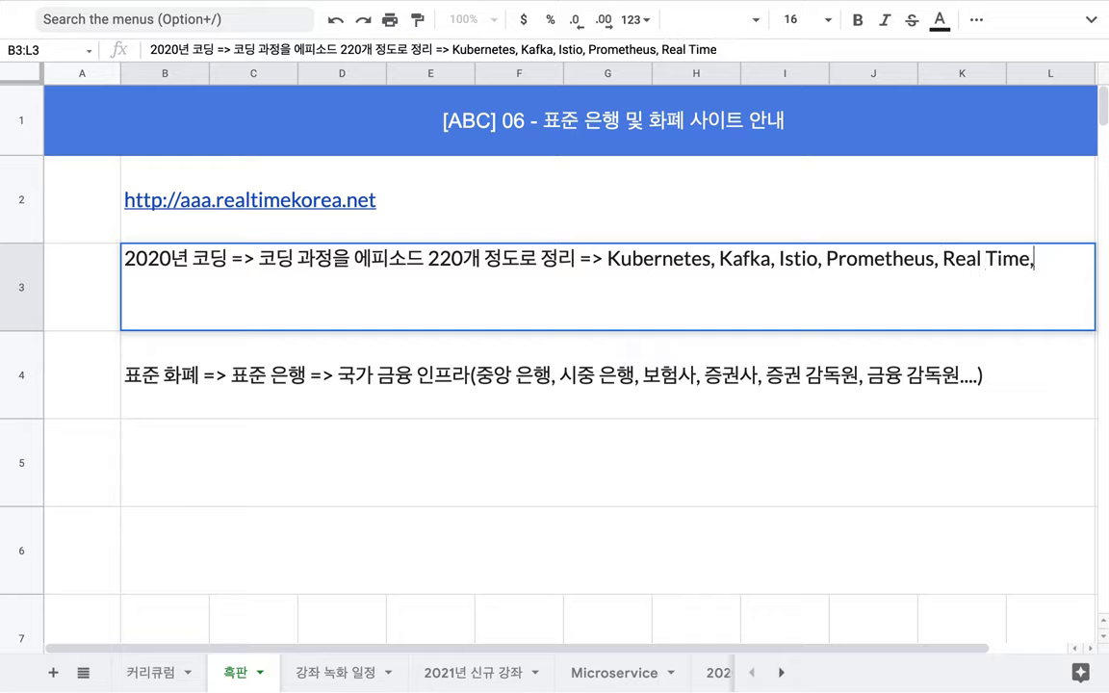
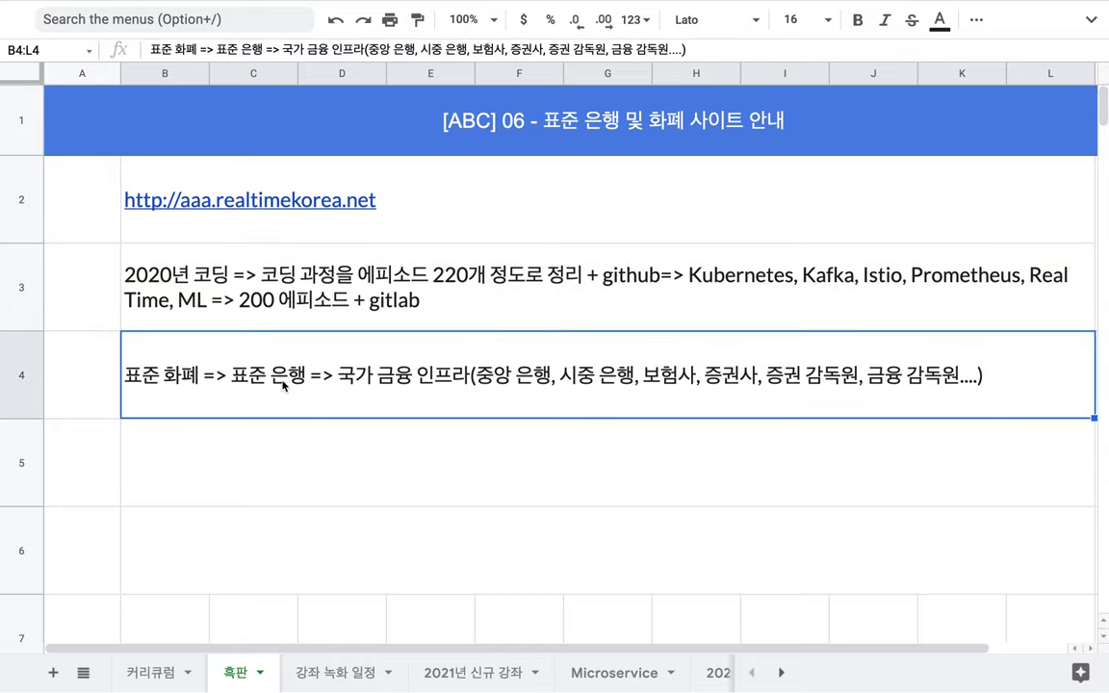
- Open cell B4 for editing and highlight the text from "국가 금융 인프라" through "금융"
double_click(277, 376)
drag(232, 349, 887, 352)
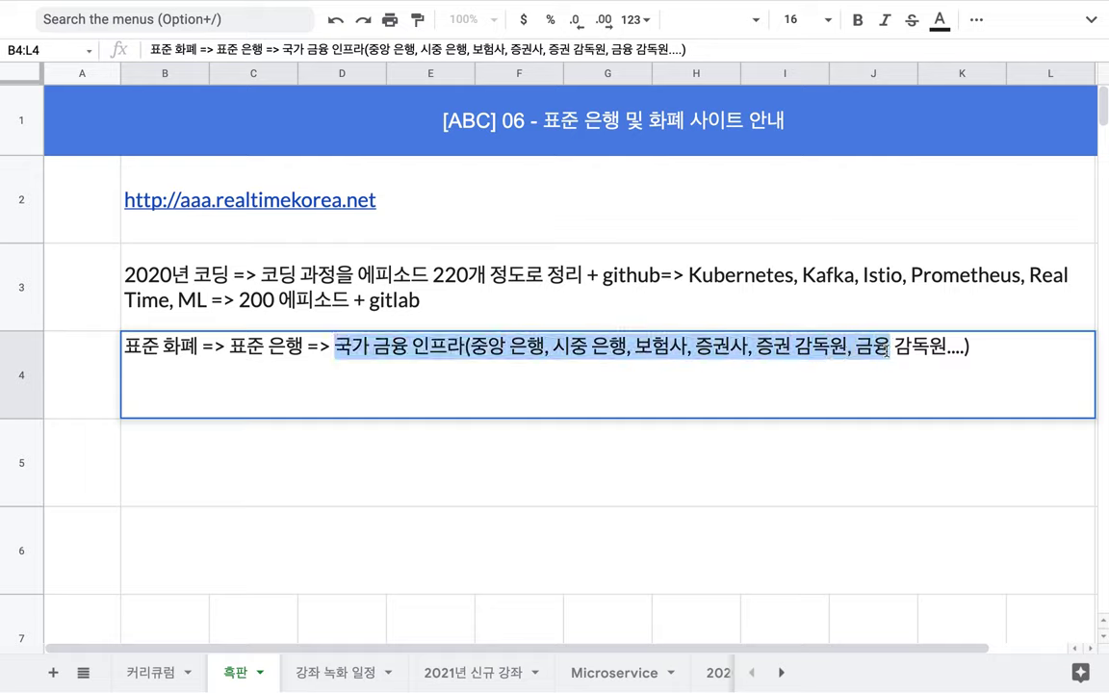
- Insert "(Openhash Blockchain, ML, RT ...)" directly after "표준 은행" in the B4 note
click(302, 349)
text(()
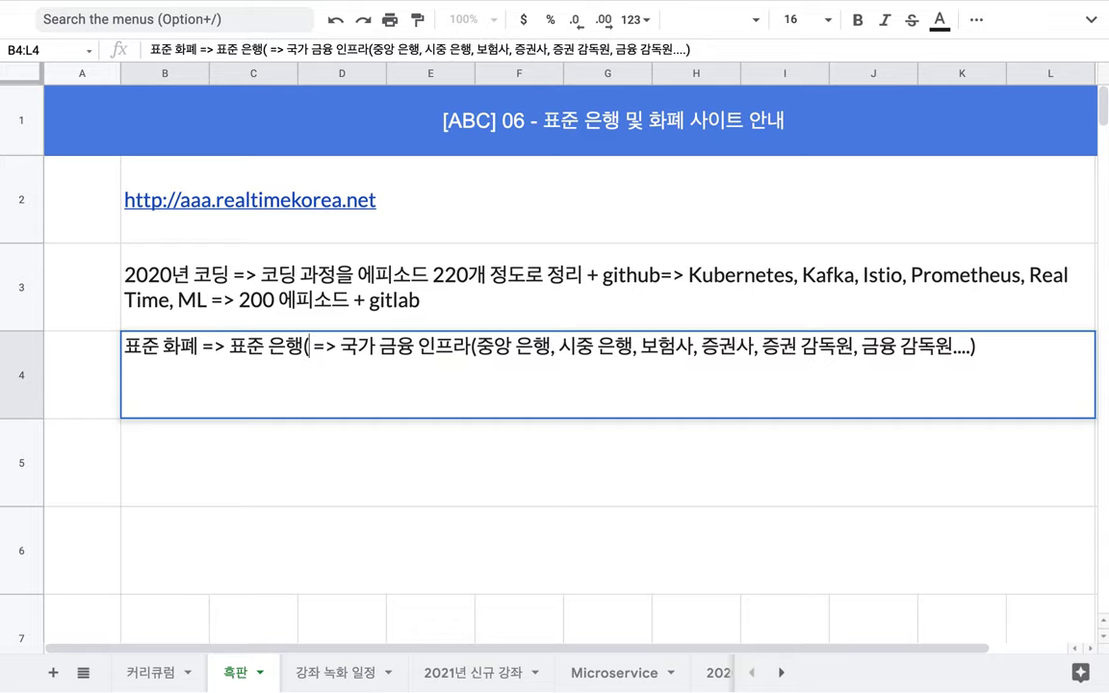
text(Openhash)
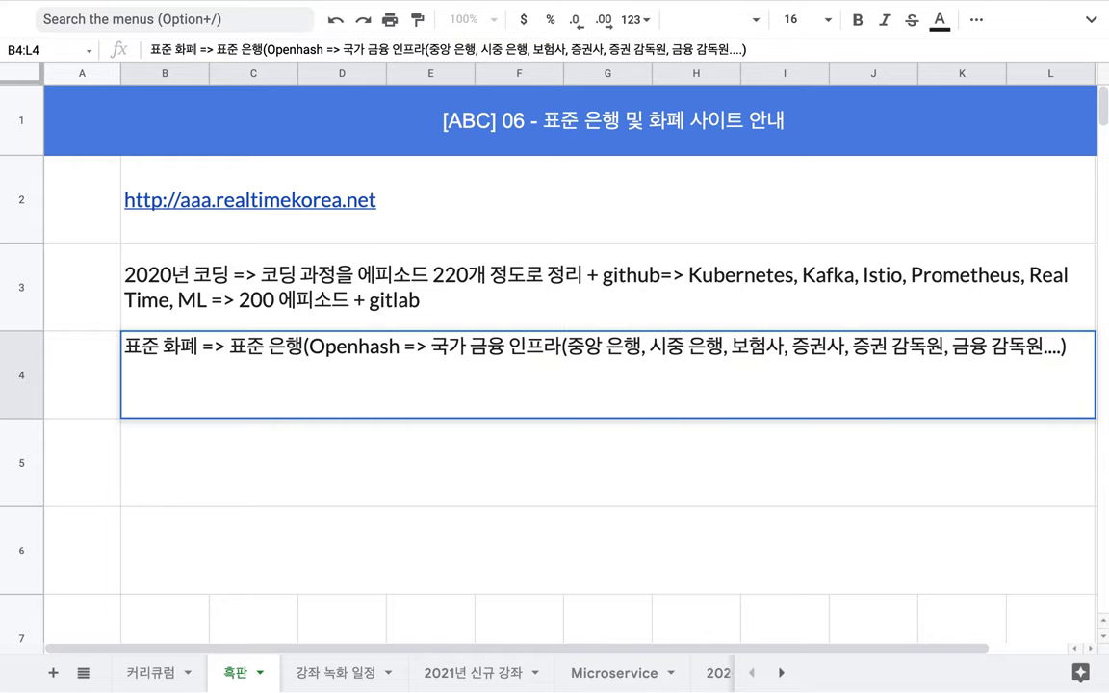
text(,)
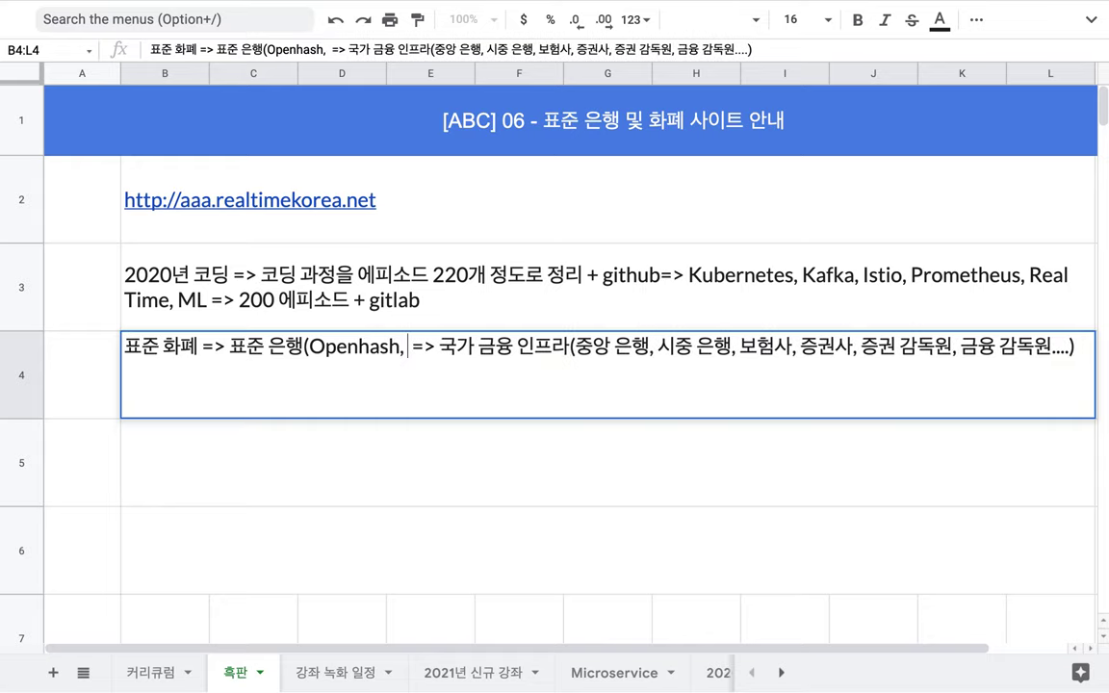
key(BackSpace)
key(BackSpace)
text(Block)
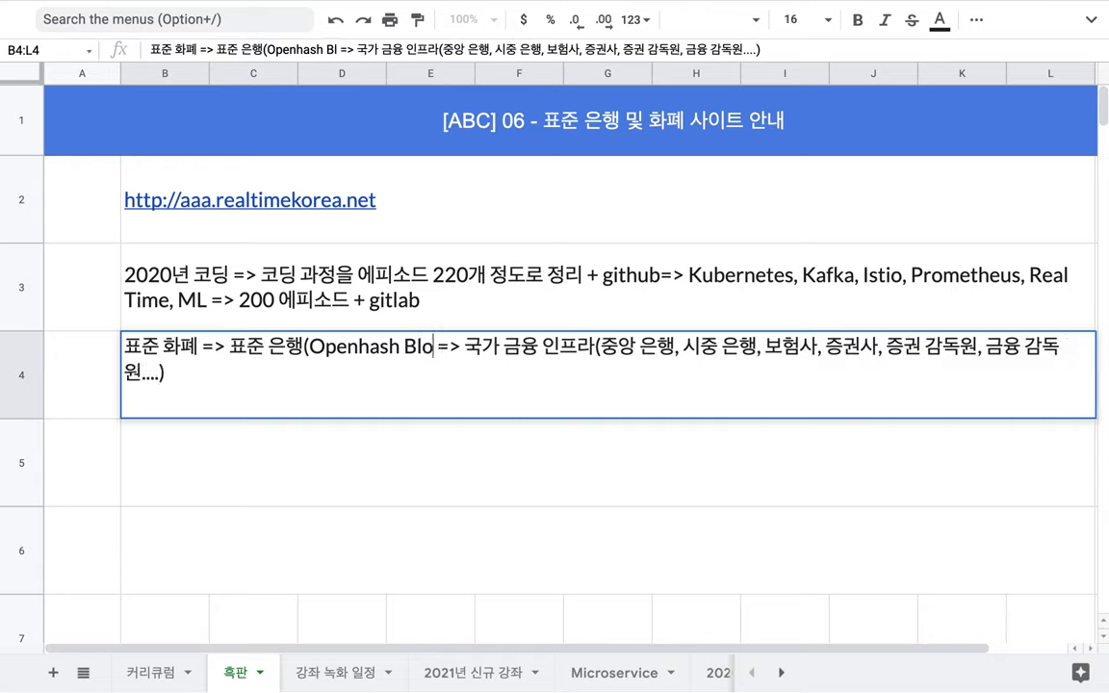
text(chain, )
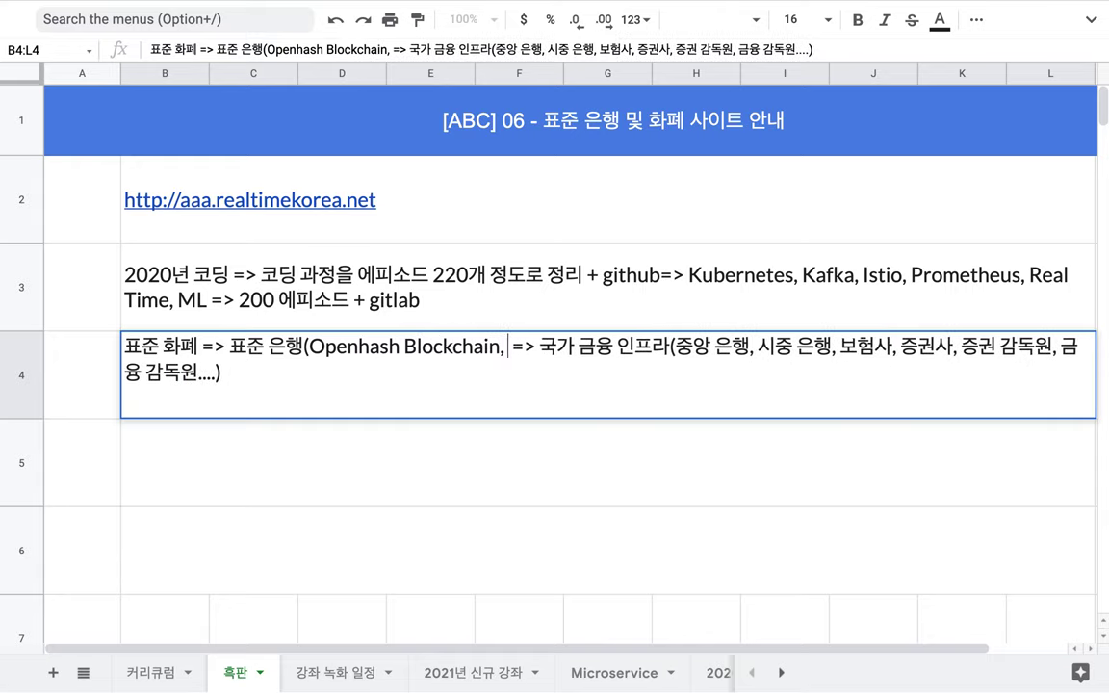
text(ML)
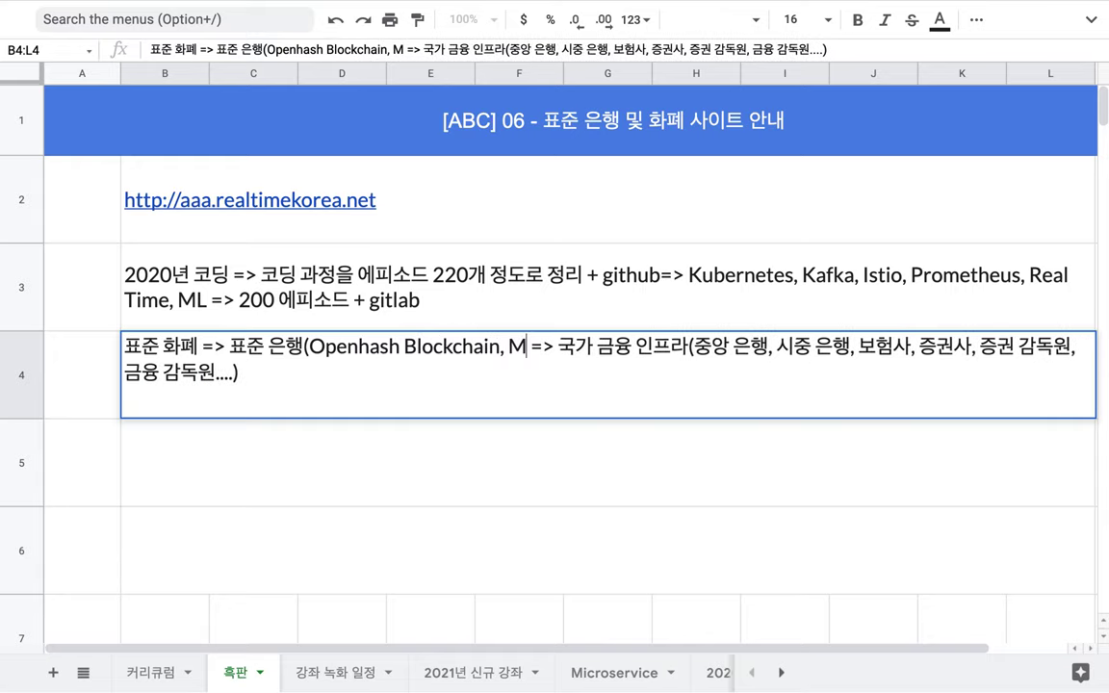
text(, RT)
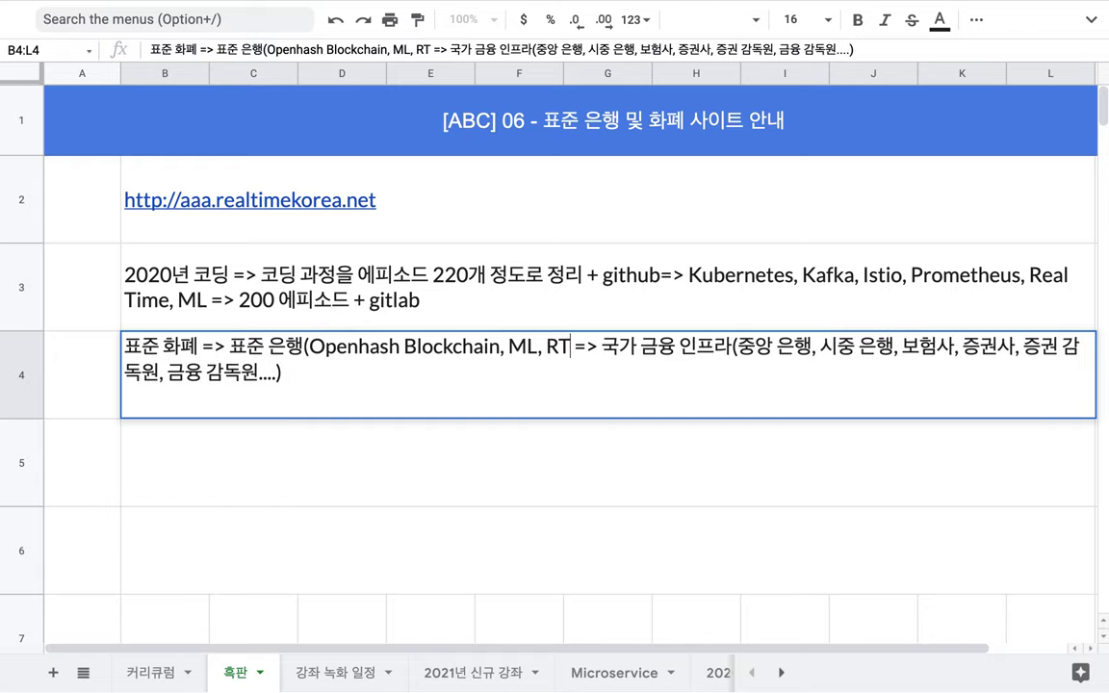
text( ...)
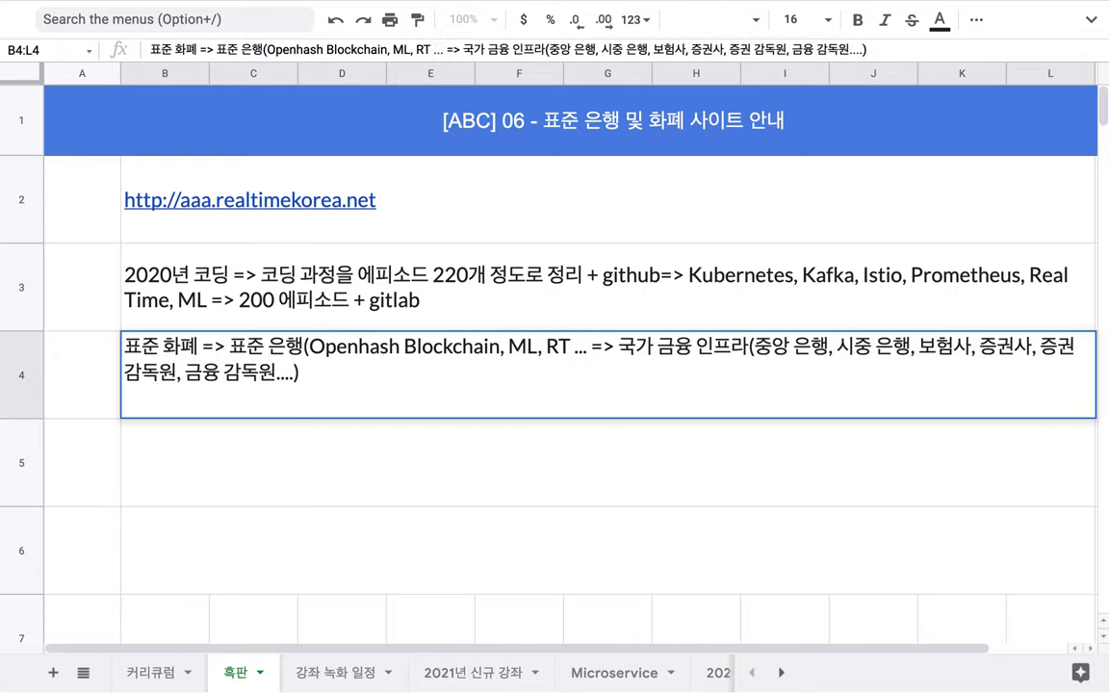
text())
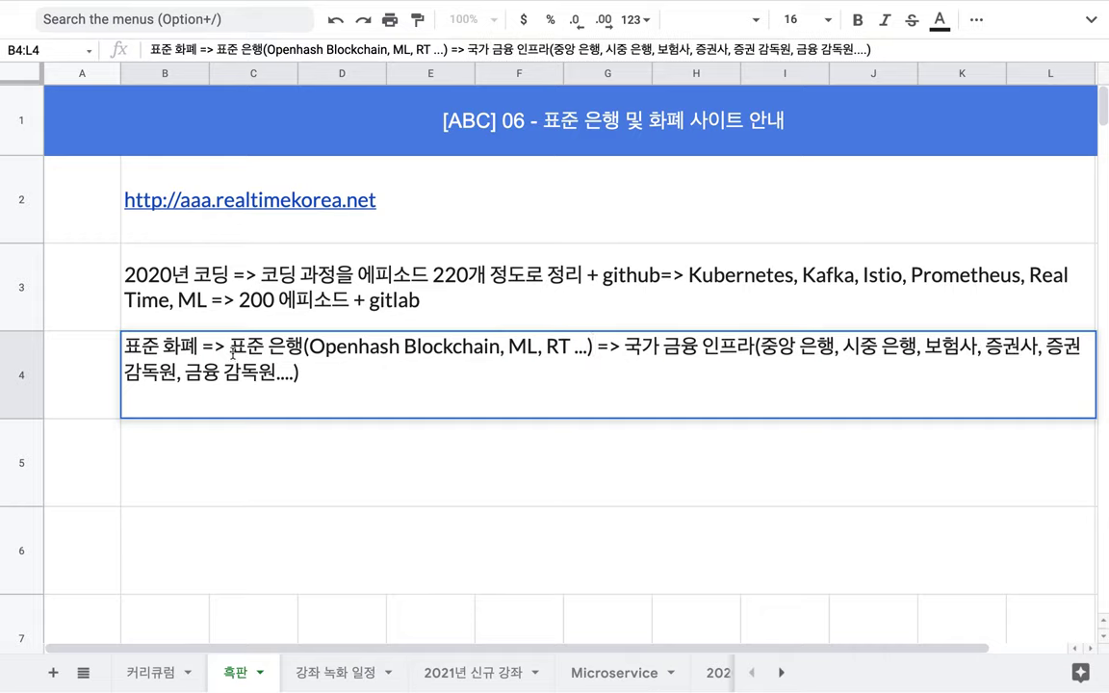
- Highlight the "표준 은행" and "표준 화폐" parts of the B4 note in turn, ending with everything from "표준 은행" onward
drag(231, 353, 556, 351)
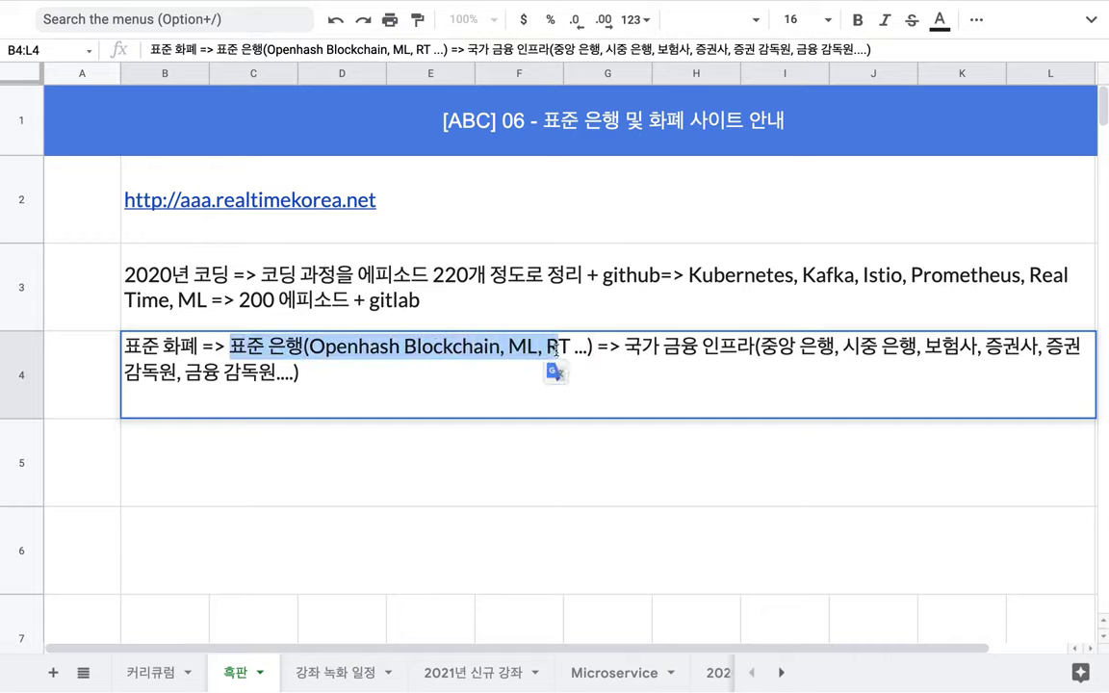
click(300, 352)
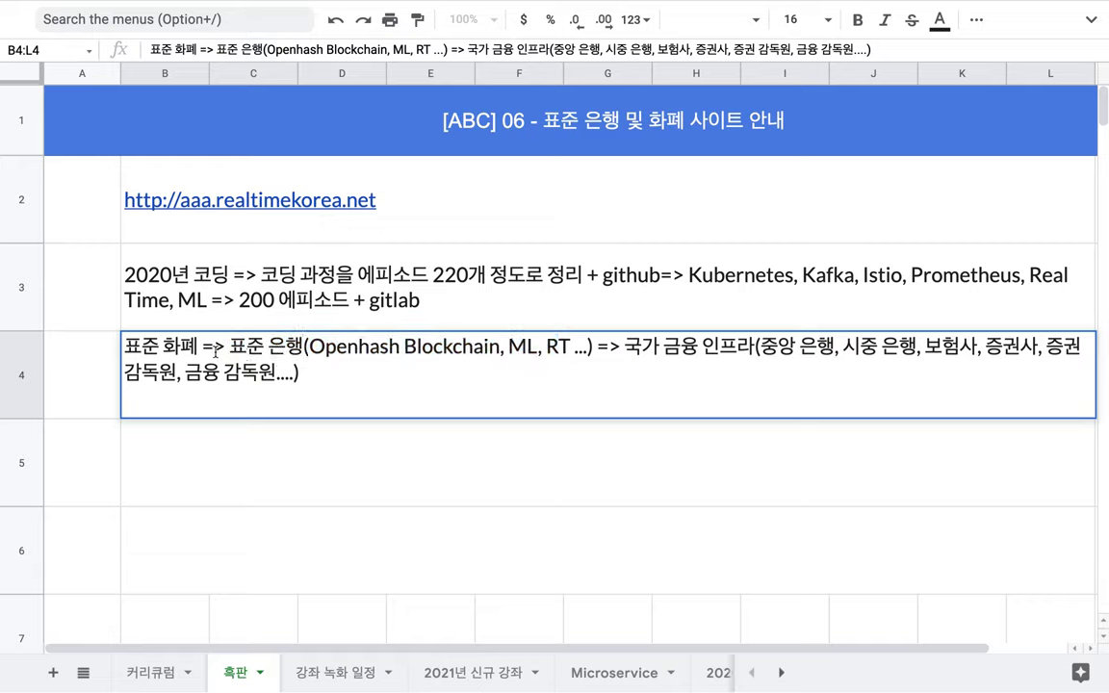
drag(199, 348, 143, 348)
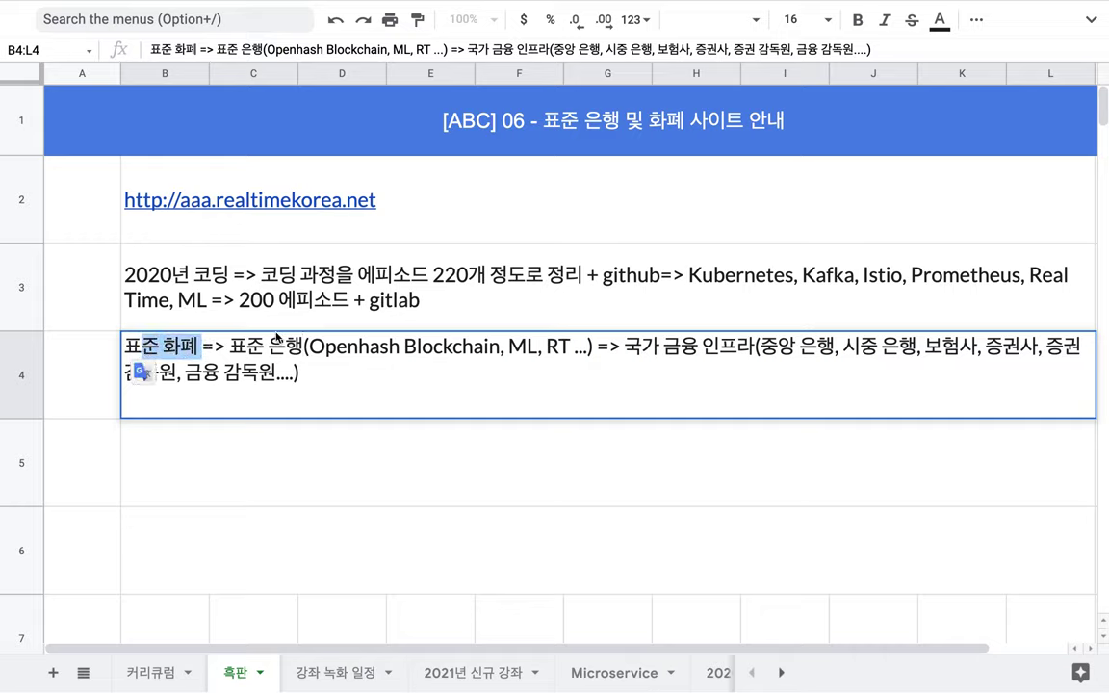
drag(230, 348, 333, 362)
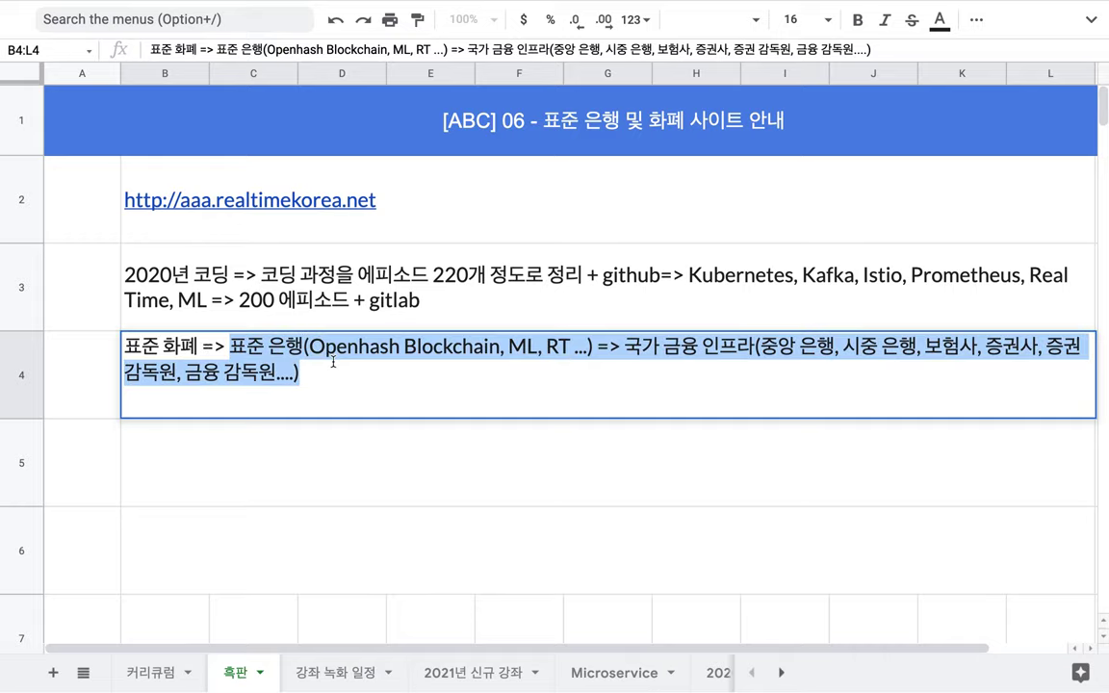
- Append "== 인체의 혈관" to the end of the B4 note
click(333, 372)
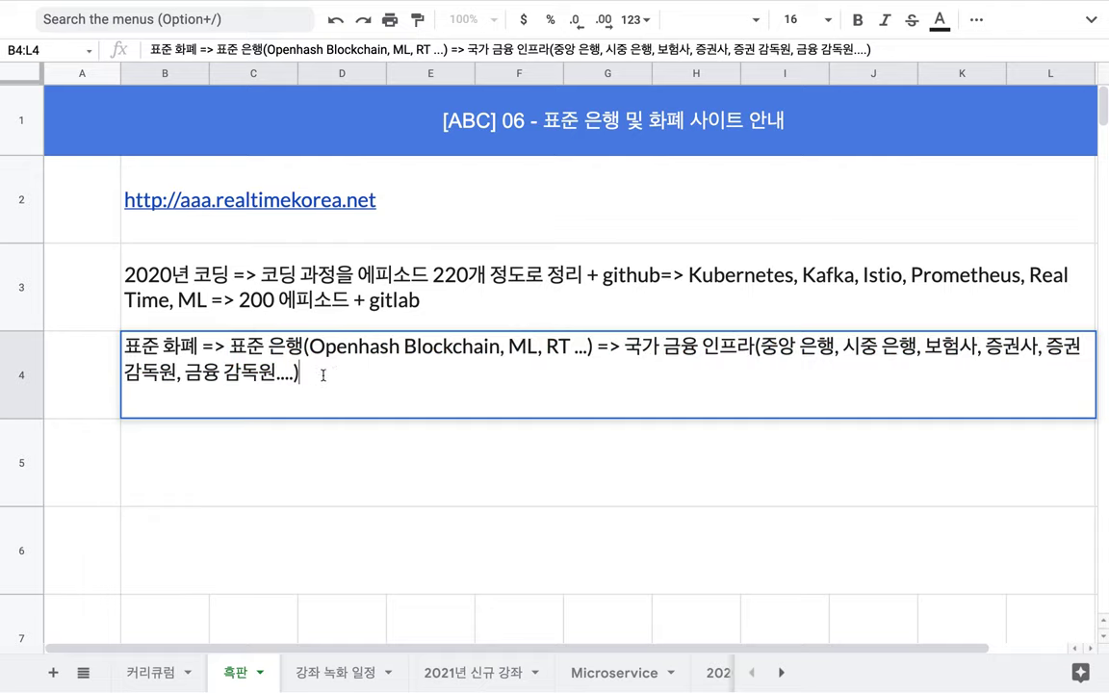
text(==)
text( dls)
key(BackSpace)
key(BackSpace)
key(BackSpace)
text(ㅇ인체의 혈관)
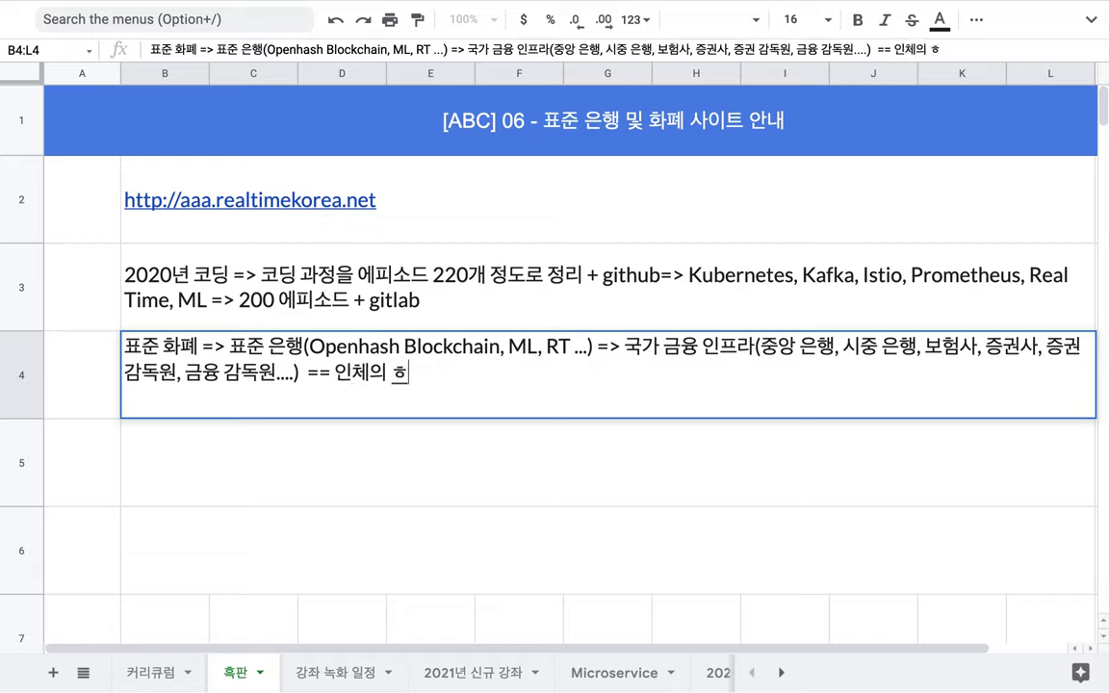
- Insert "== 혈액(세포, 기관에 영양분을 제공," after "표준 화폐" in the B4 note
click(203, 347)
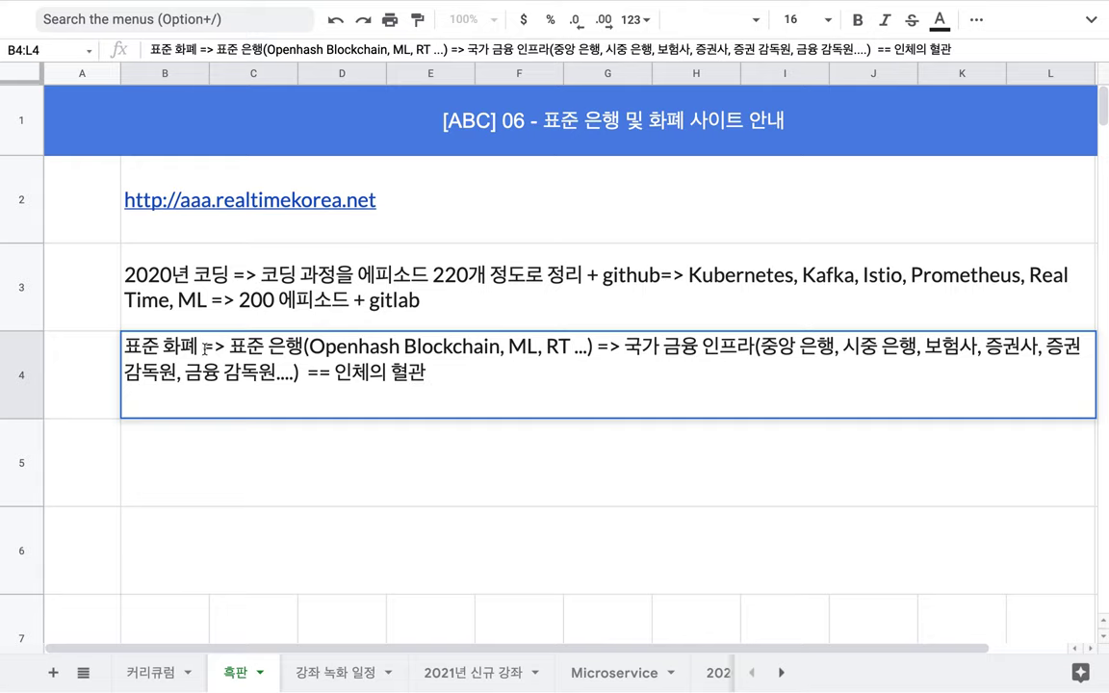
text(== 혈액)
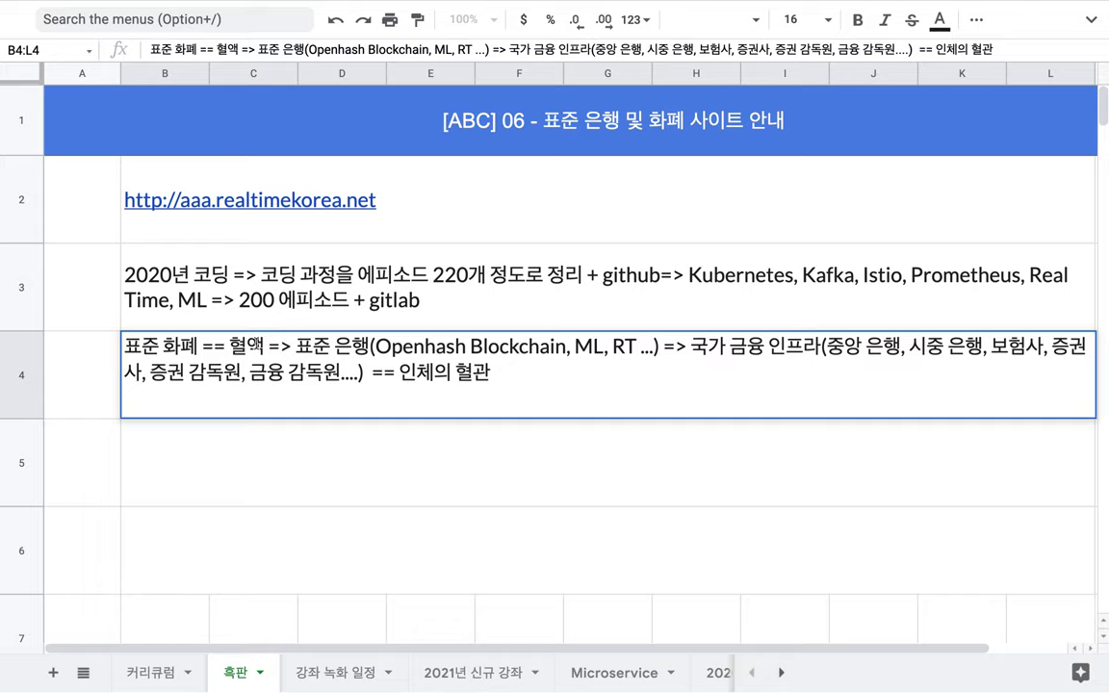
click(269, 347)
text(()
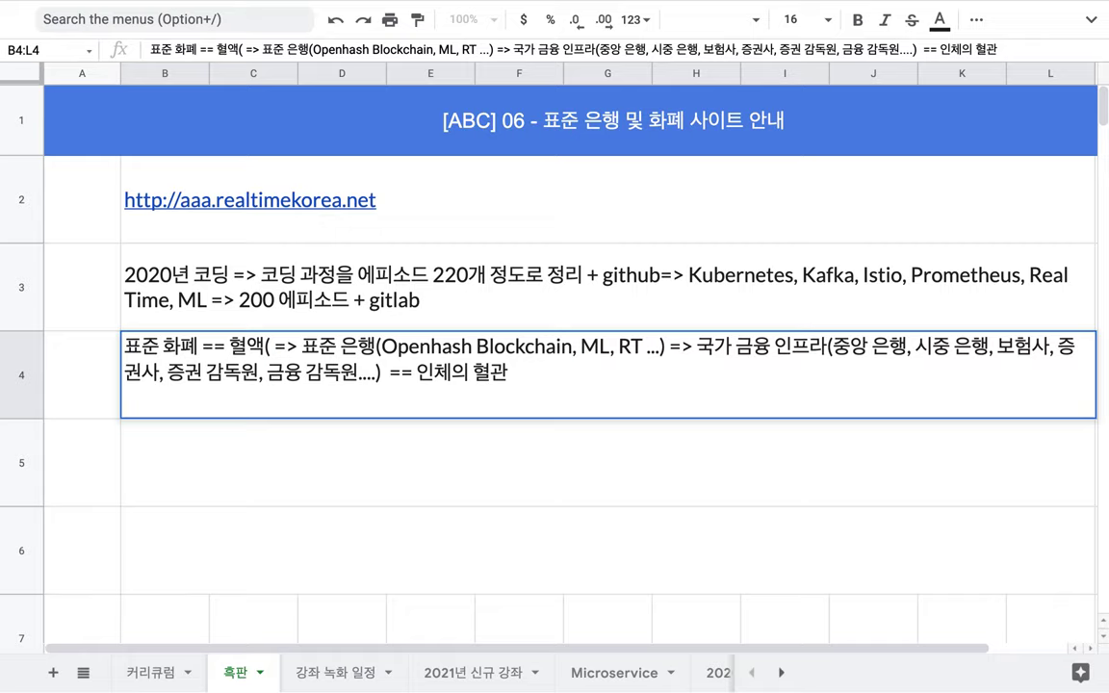
text(세포)
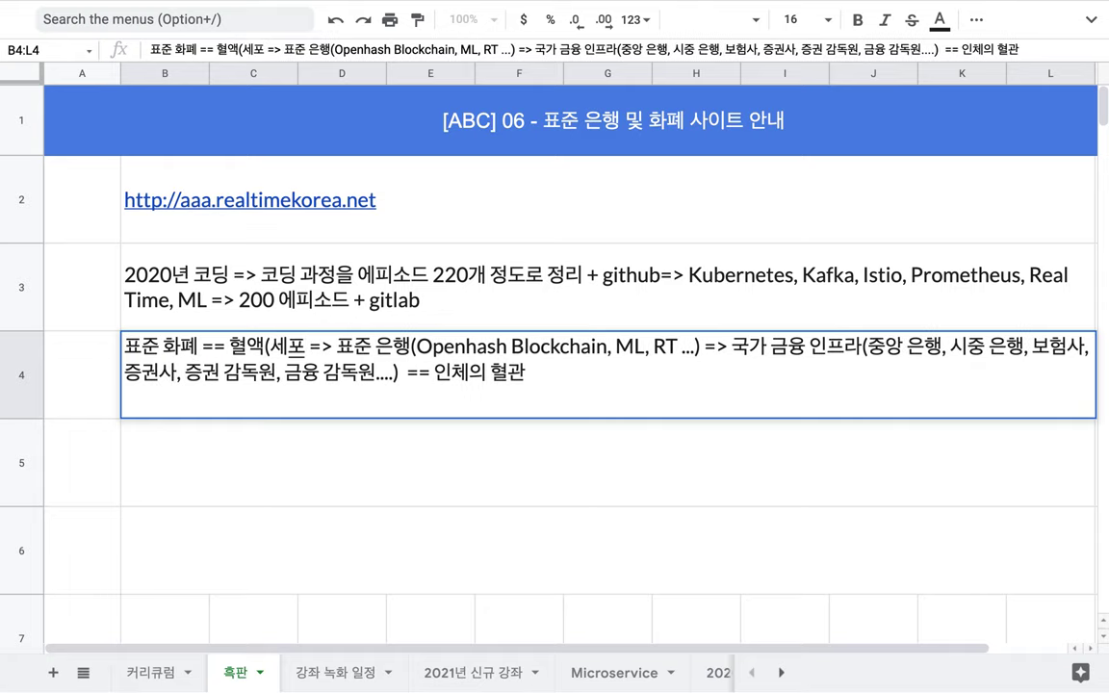
text(, 기관에 영야)
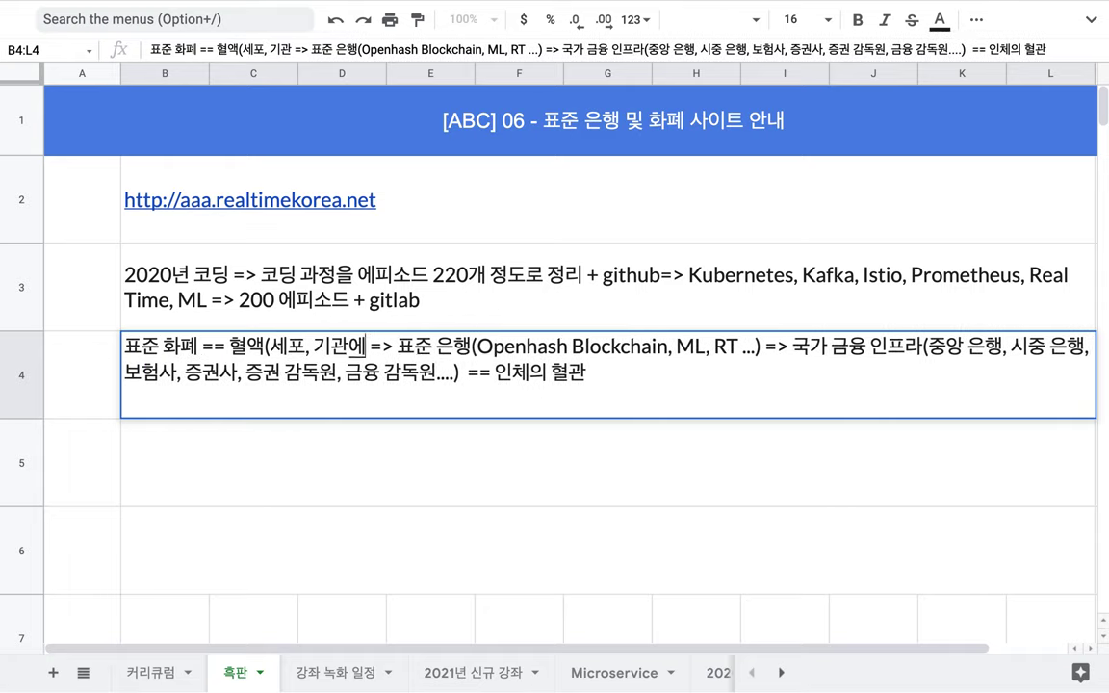
text(ㅇ분을 제공,)
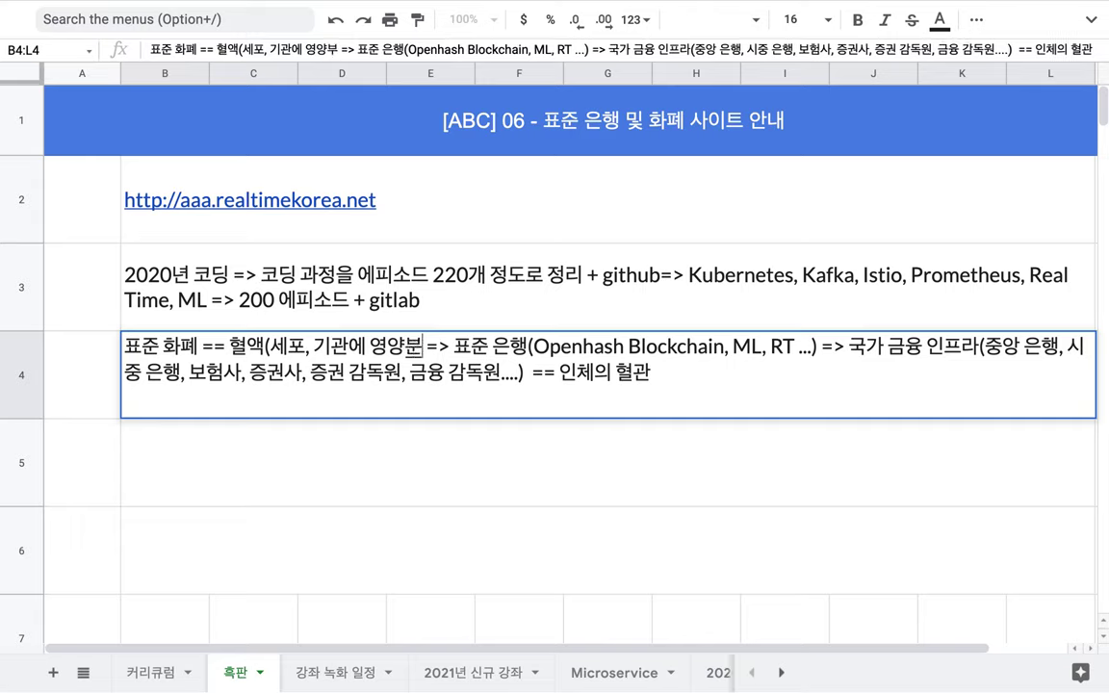
- Number the first blood function in B4 as "(1)" and add "(2) 산소도 공급," after "영양분을 제공,"
click(271, 345)
text((1))
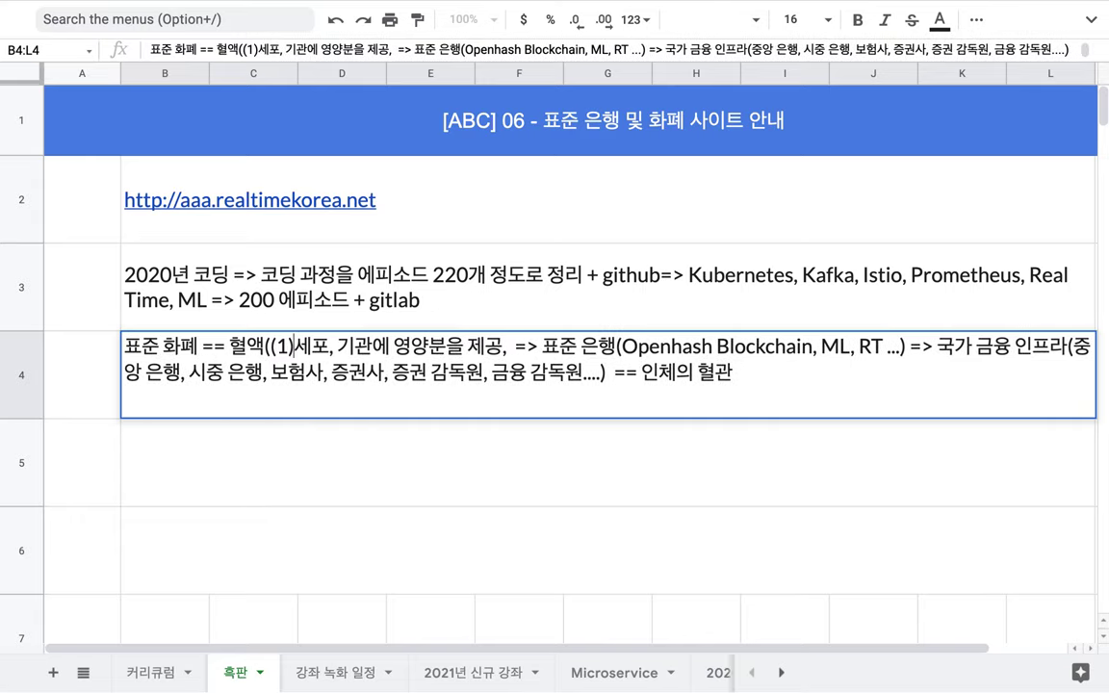
click(514, 346)
text((2) 산)
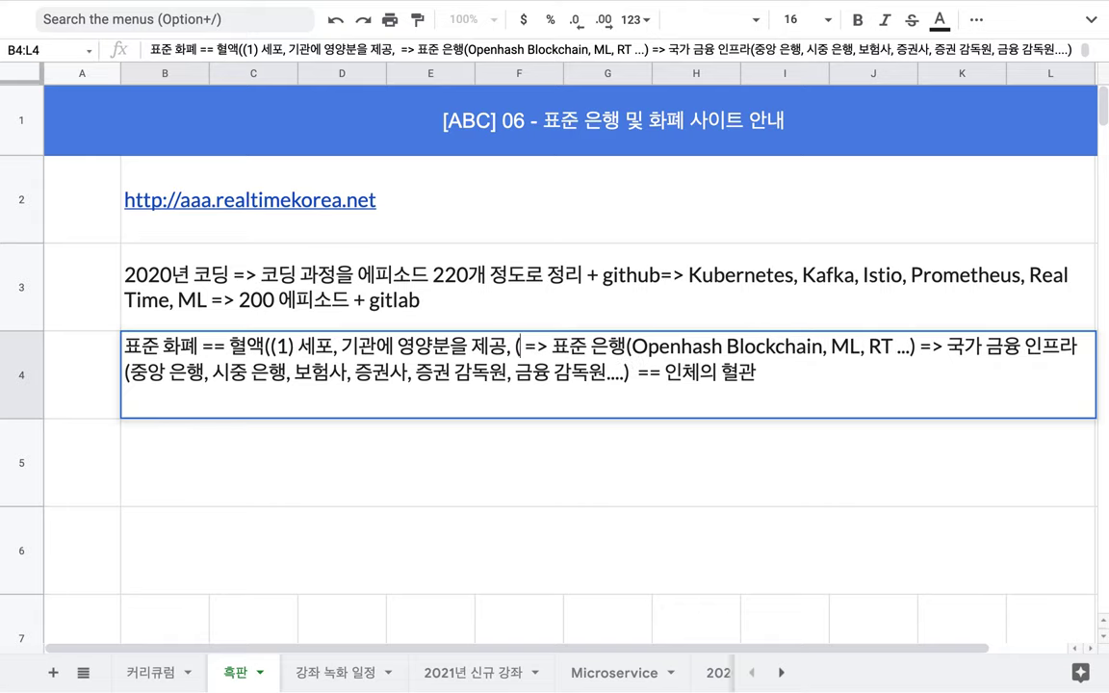
text(소도 공급, )
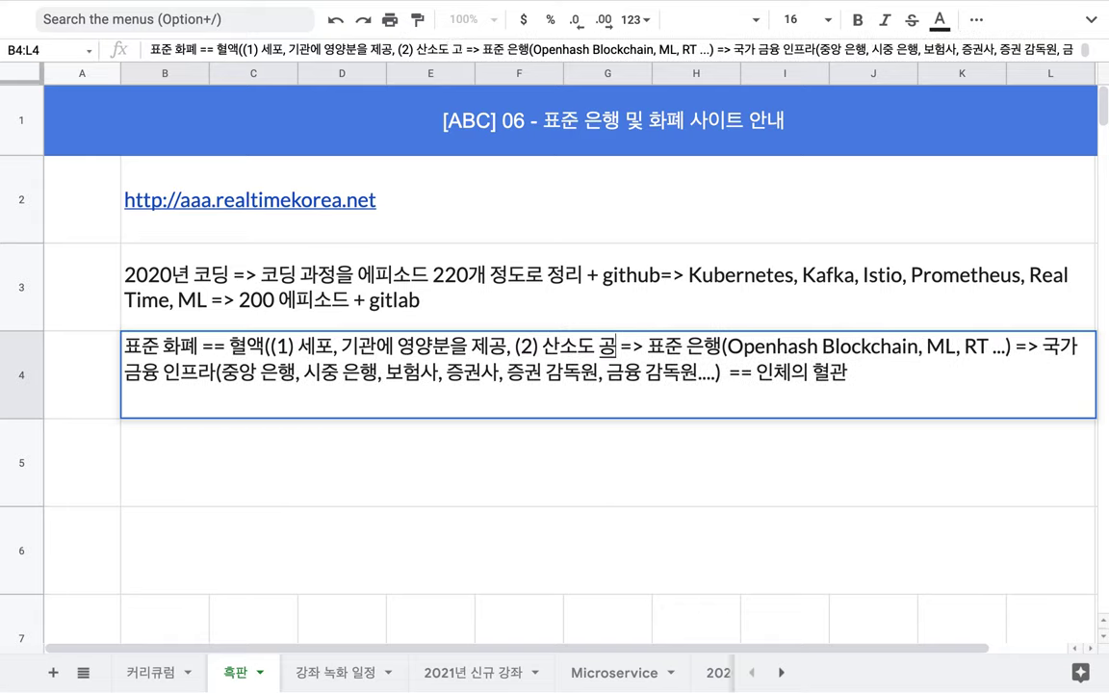
- Complete the blood function list in B4 with "(3) 노폐물을 수거, (4) 면역)"
text((3) 높)
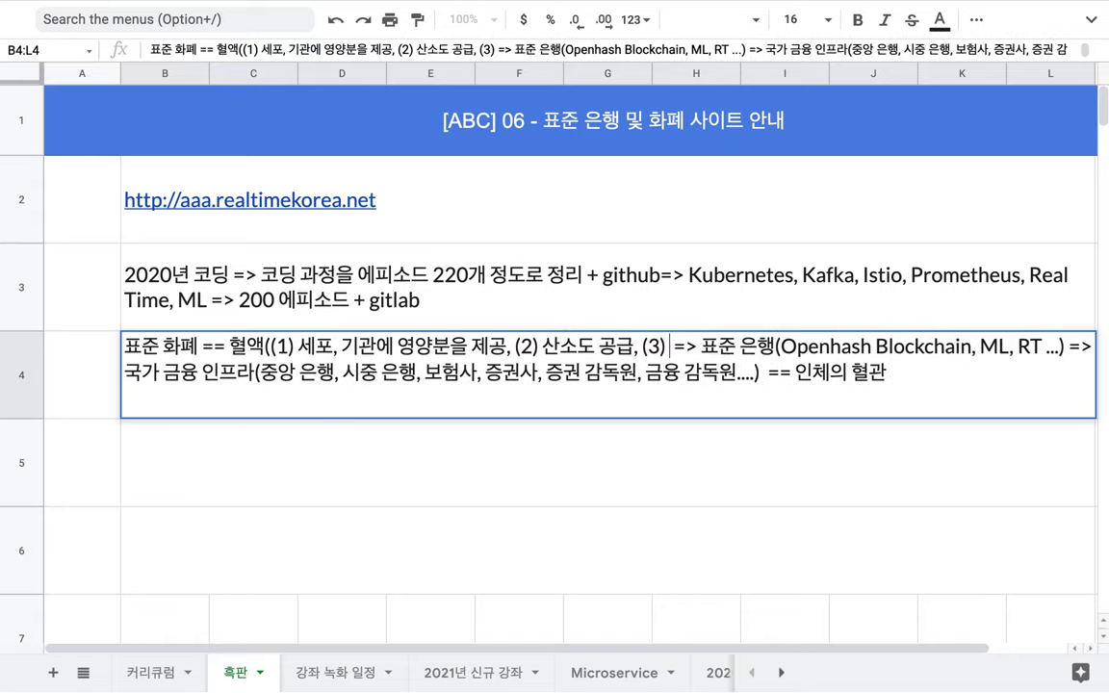
text(폐물을 쉭)
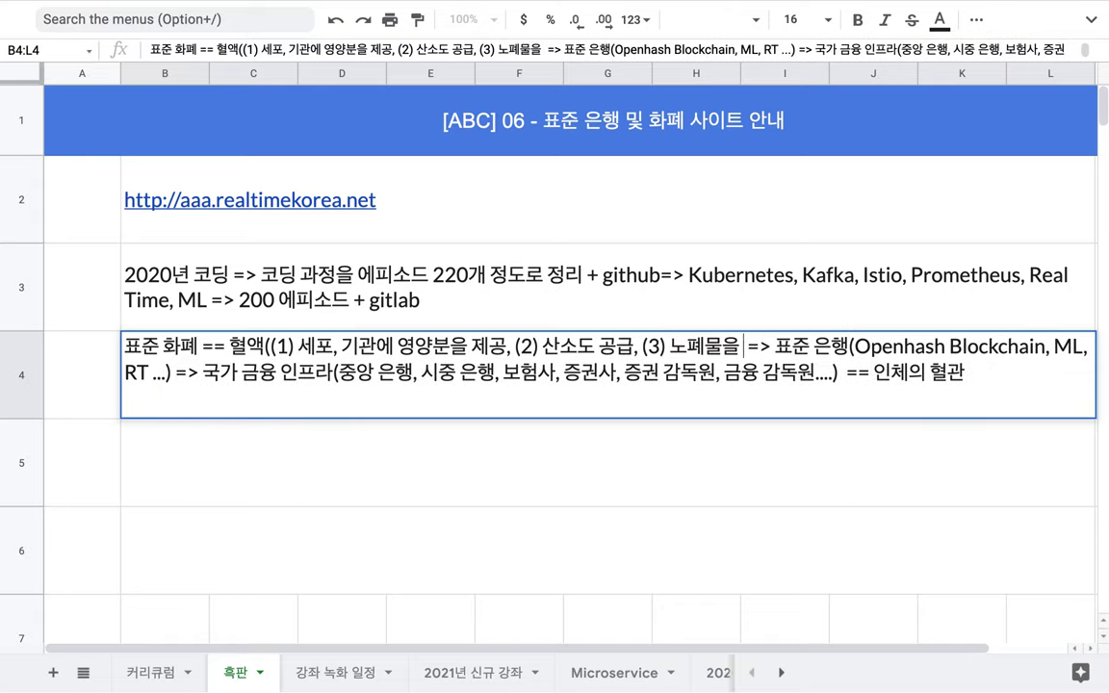
key(BackSpace)
text(거)
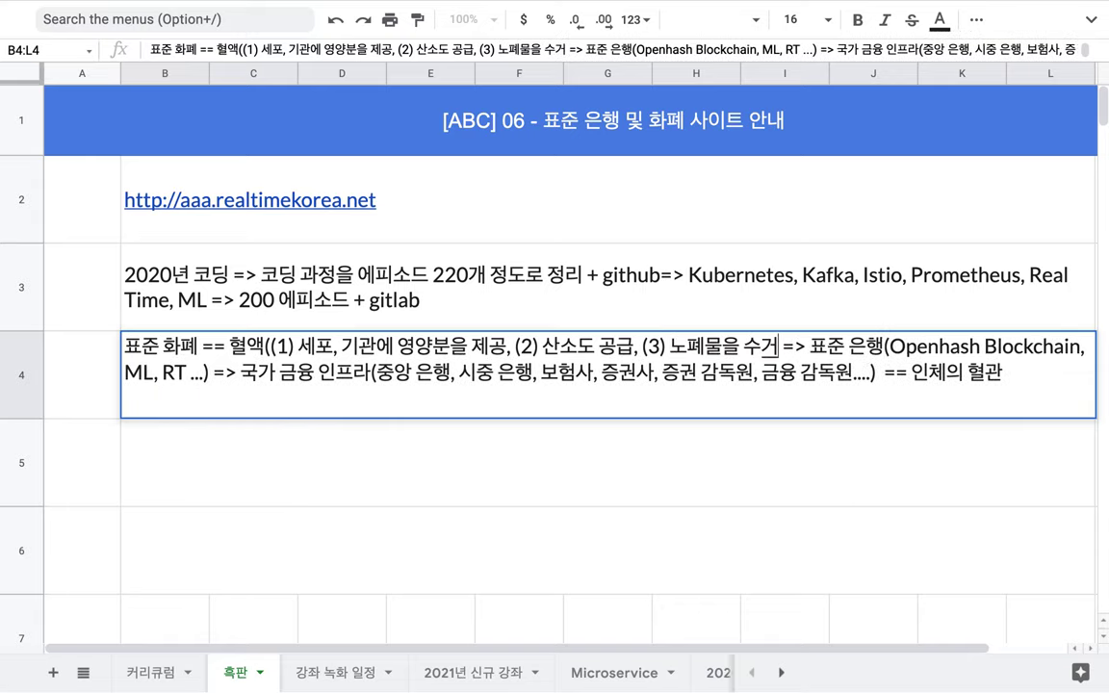
text(, (4)
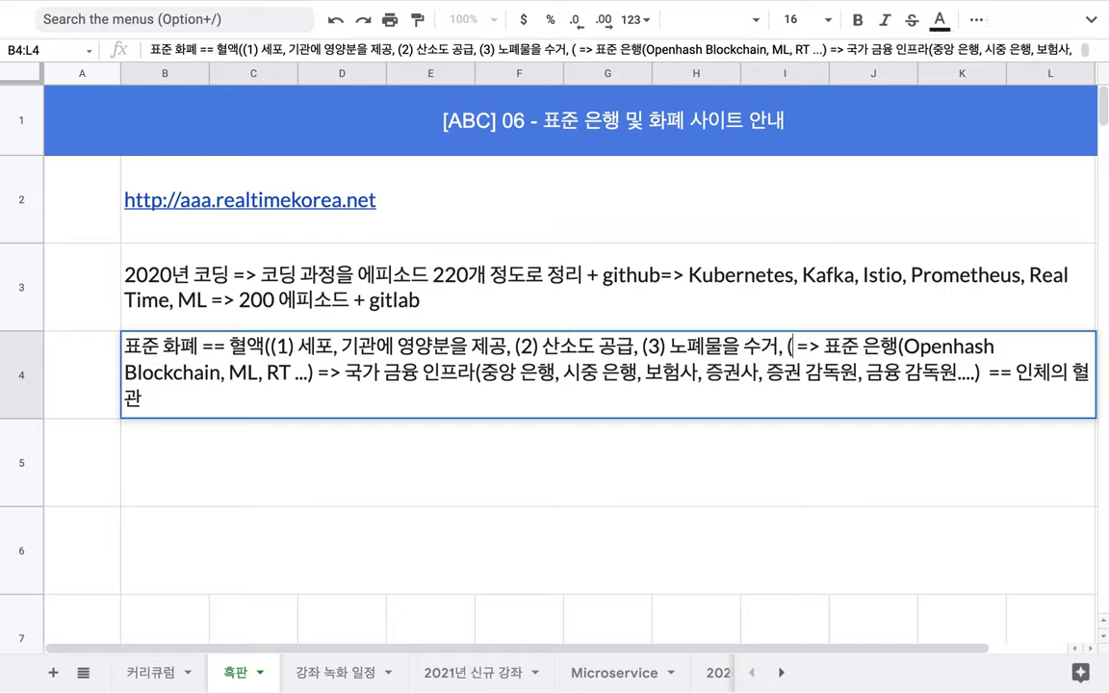
text() )
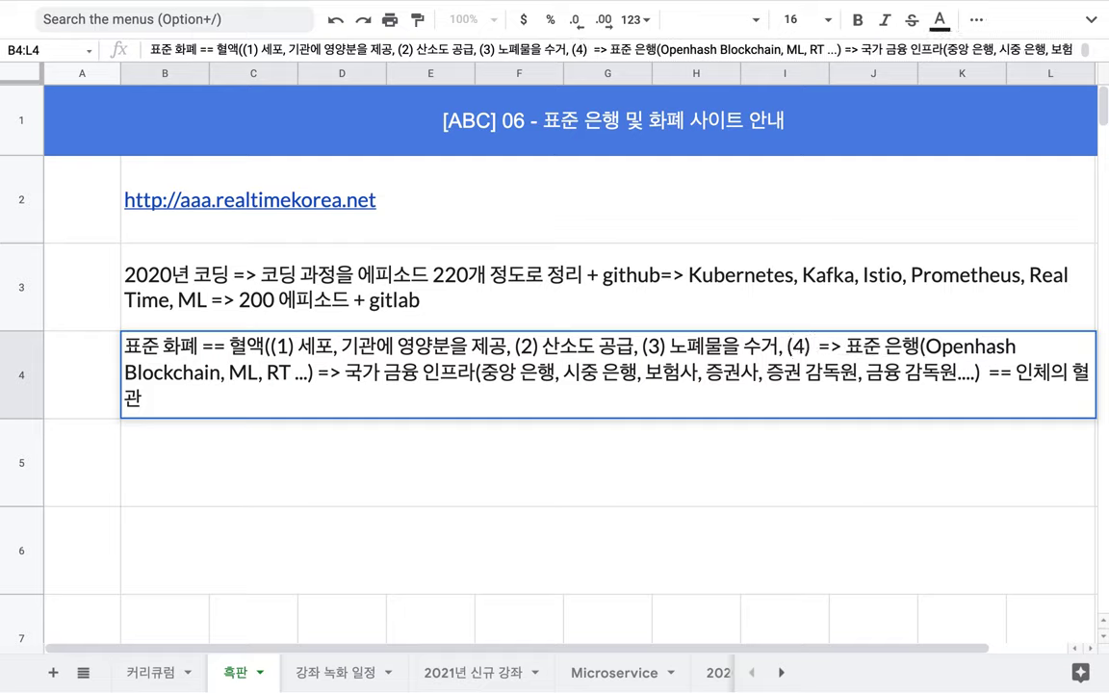
text(면역)
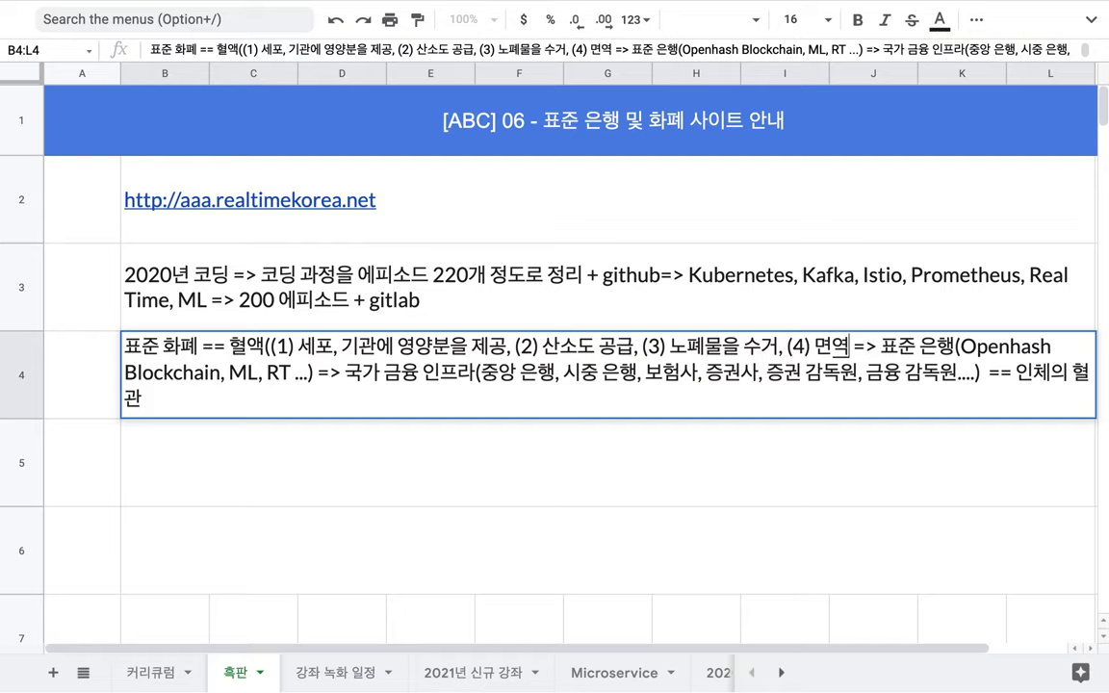
text())
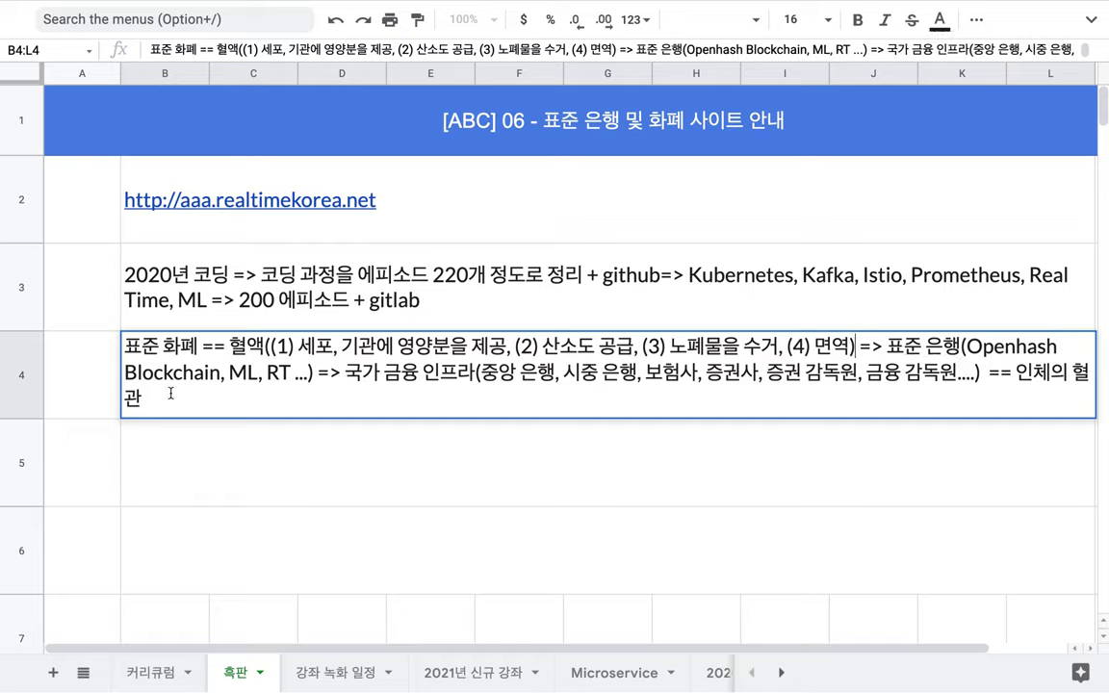
- Highlight the 혈액 function list, the text from "국가 금융 인프라" onward, and the word "화폐" in B4
mouse_move(229, 347)
mouse_down()
mouse_move(795, 356)
mouse_move(125, 349)
mouse_move(248, 349)
mouse_move(232, 346)
mouse_up()
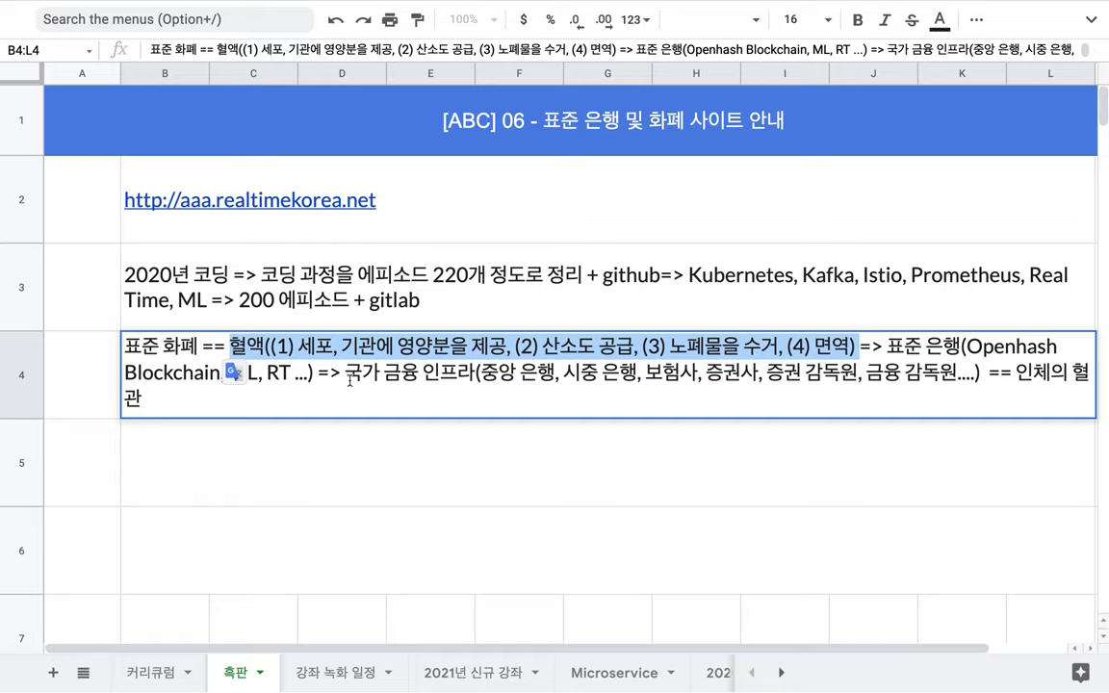
drag(349, 378, 844, 412)
double_click(179, 346)
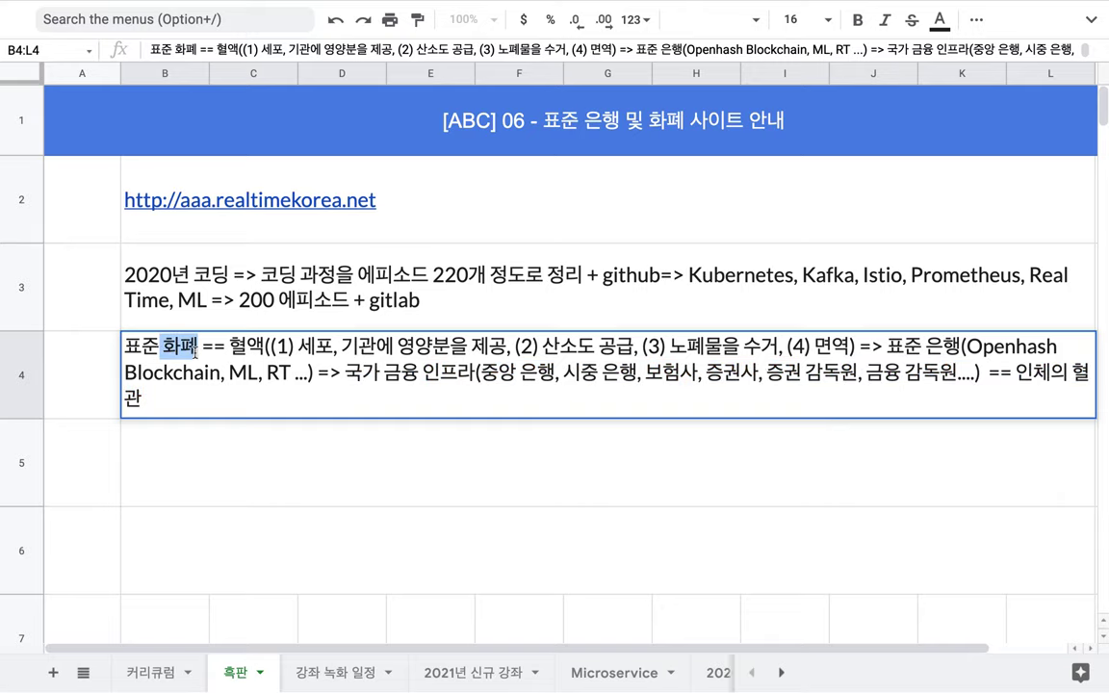
- Enter "화폐와 은행의 관계 = 혈액과 혈관" in B5 and highlight its "혈액과 혈관" part
click(404, 461)
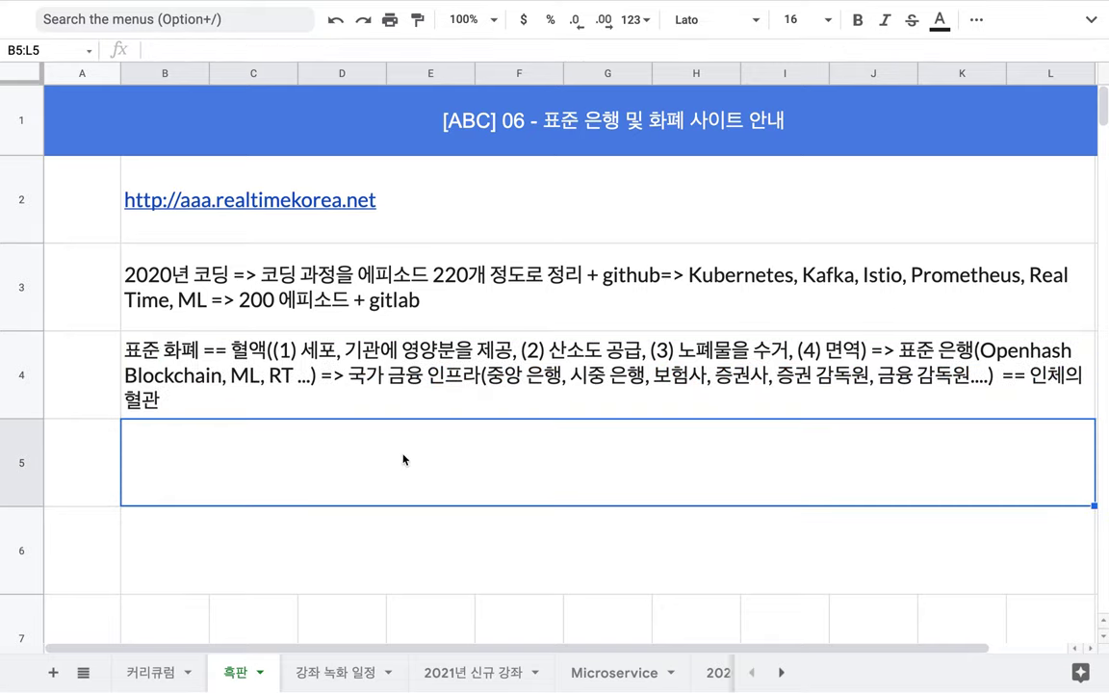
text(화폐와)
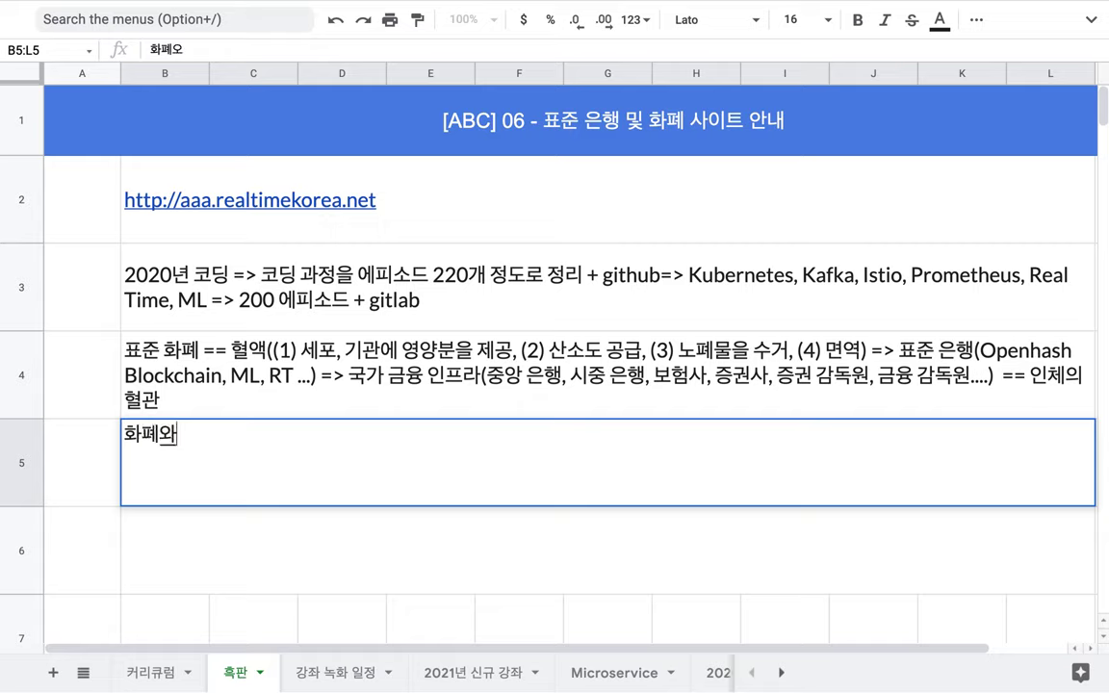
text( 은해ㅇ의 관계)
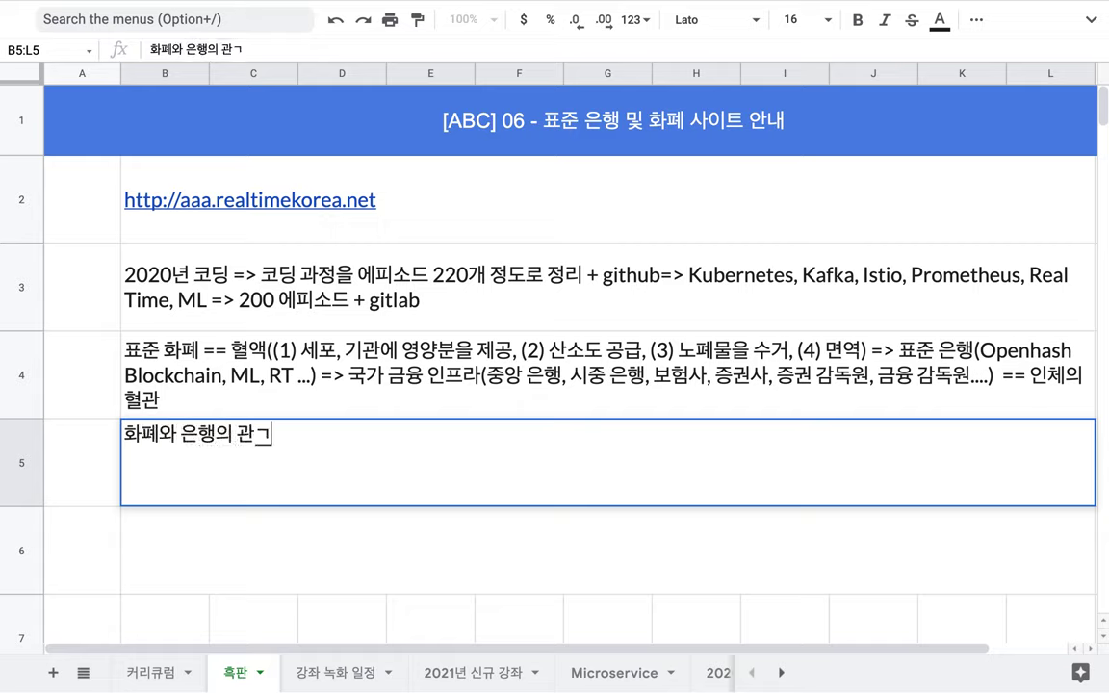
text( = 혈)
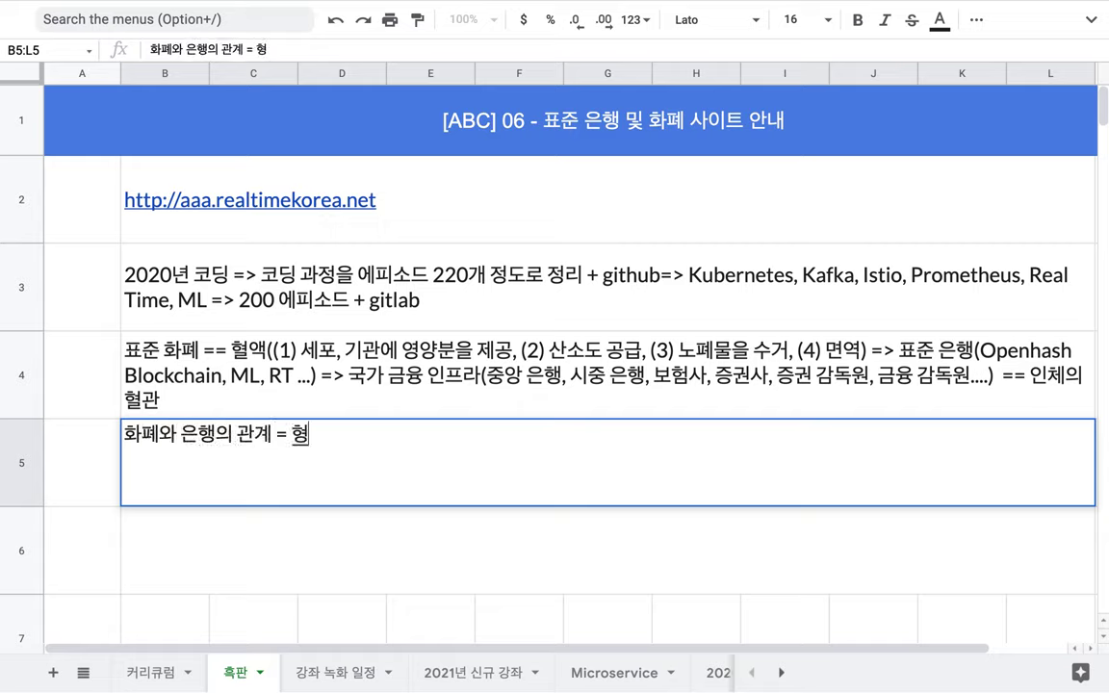
text(액과 혈과)
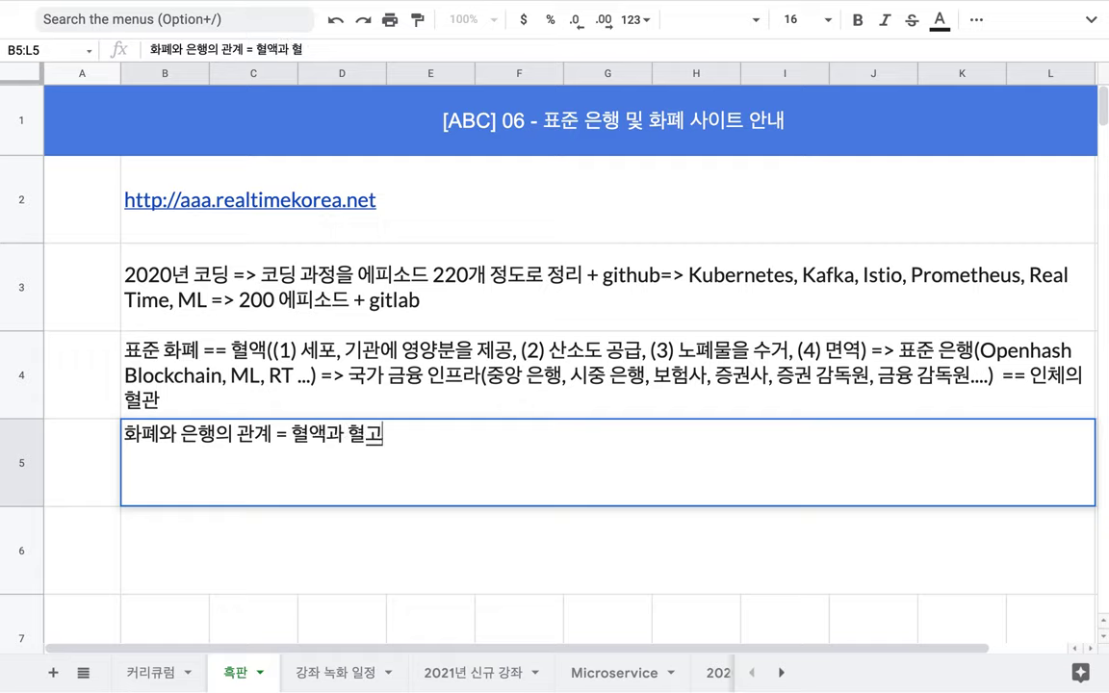
text(ㄴ)
drag(292, 435, 383, 435)
- Start B6 with "표준 화폐의 역할 =" followed by the numbered blood function list copied from B4
double_click(363, 352)
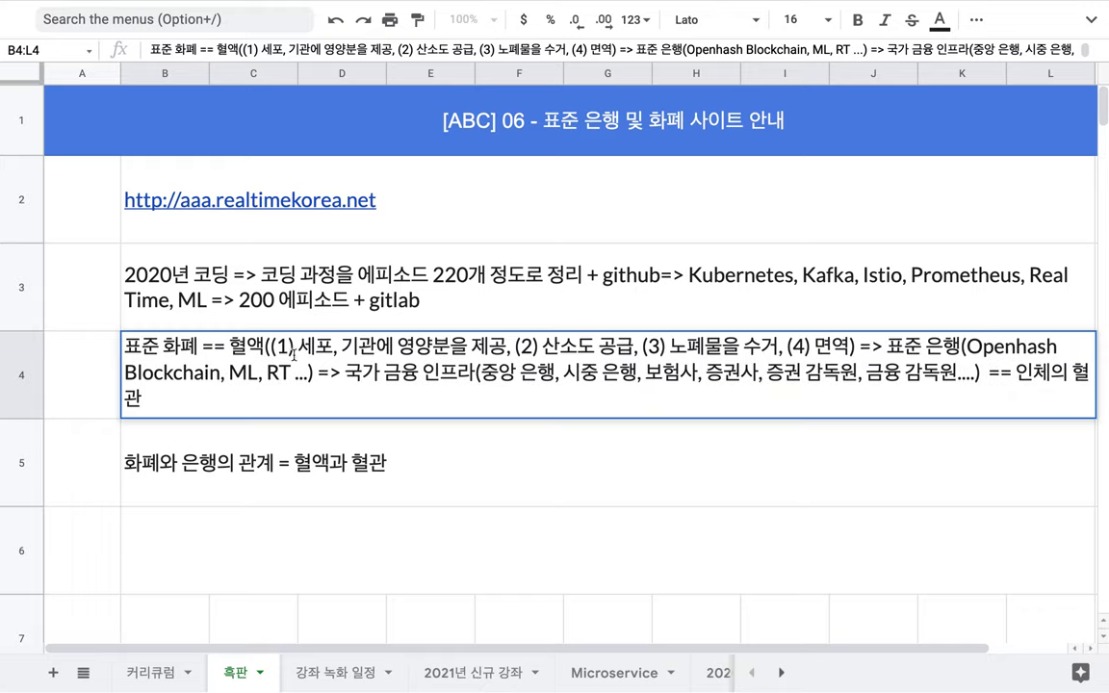
drag(276, 347, 846, 352)
key(super+c)
click(446, 547)
text(표)
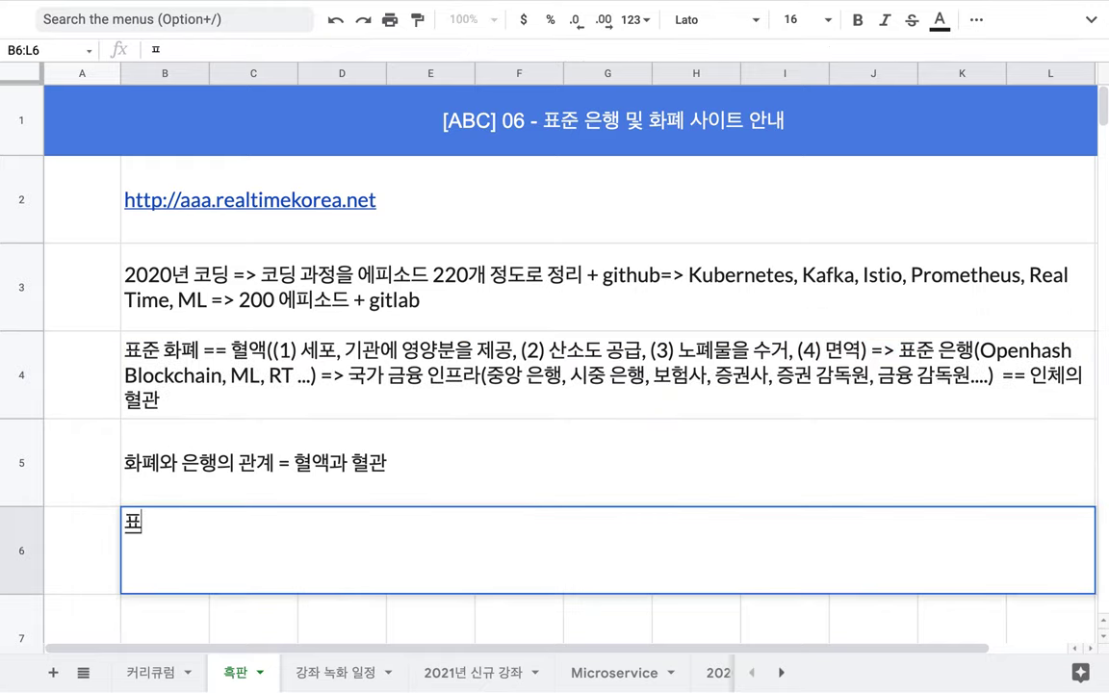
text(준 화폐의 역할 )
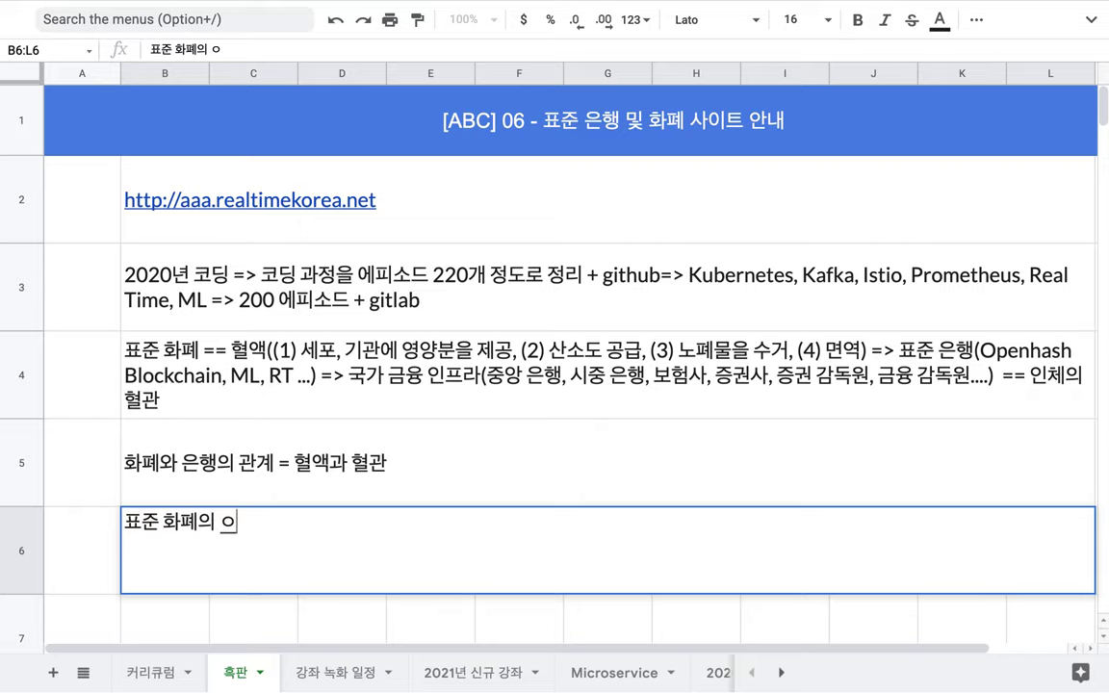
text(=)
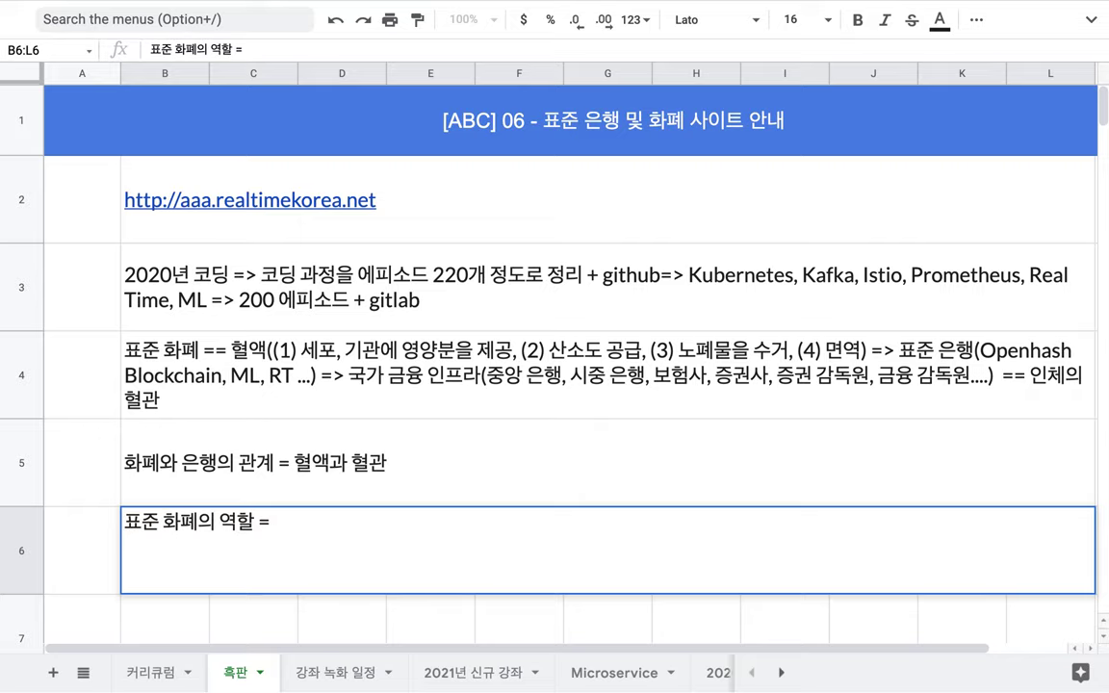
key(super+v)
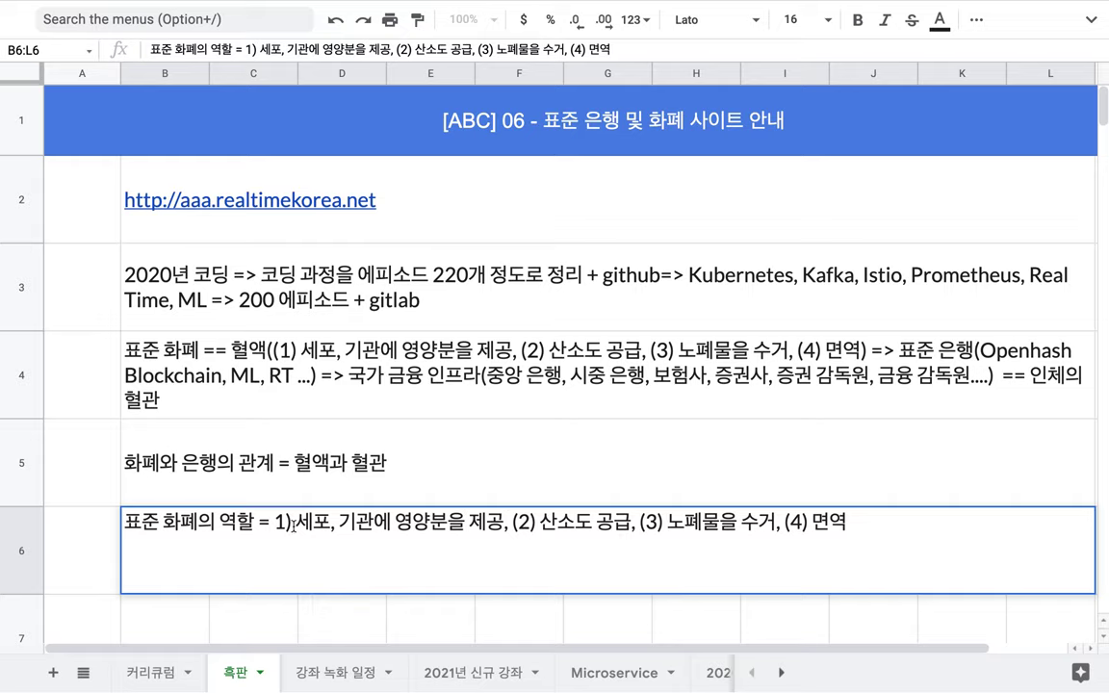
- Replace "세포, 기관에 영양분" in B6 with "사회 조직과 개인에 소득 혹은 이익"
drag(293, 525, 448, 525)
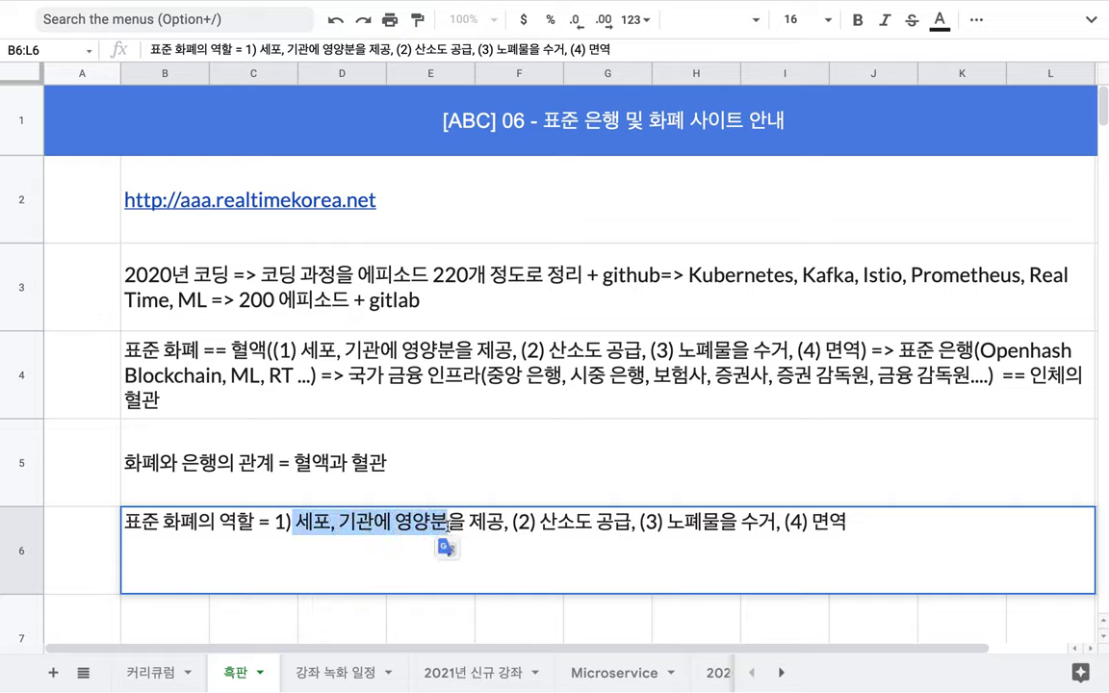
text(사회 족)
text(직과 개인에 소)
text(득)
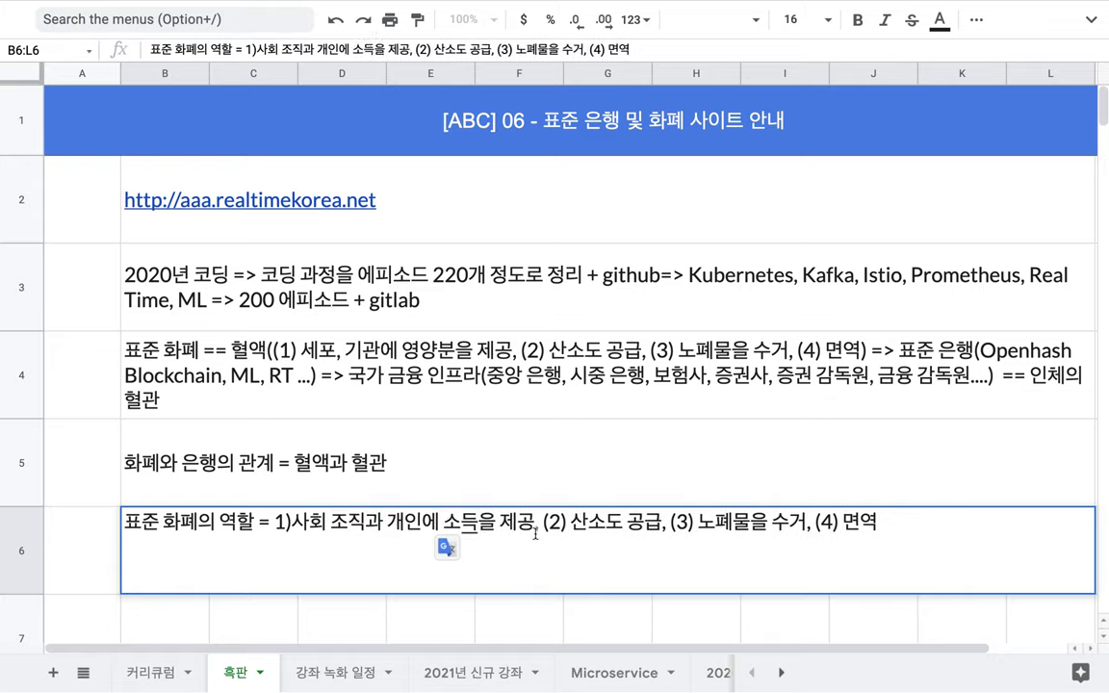
text( 혹은)
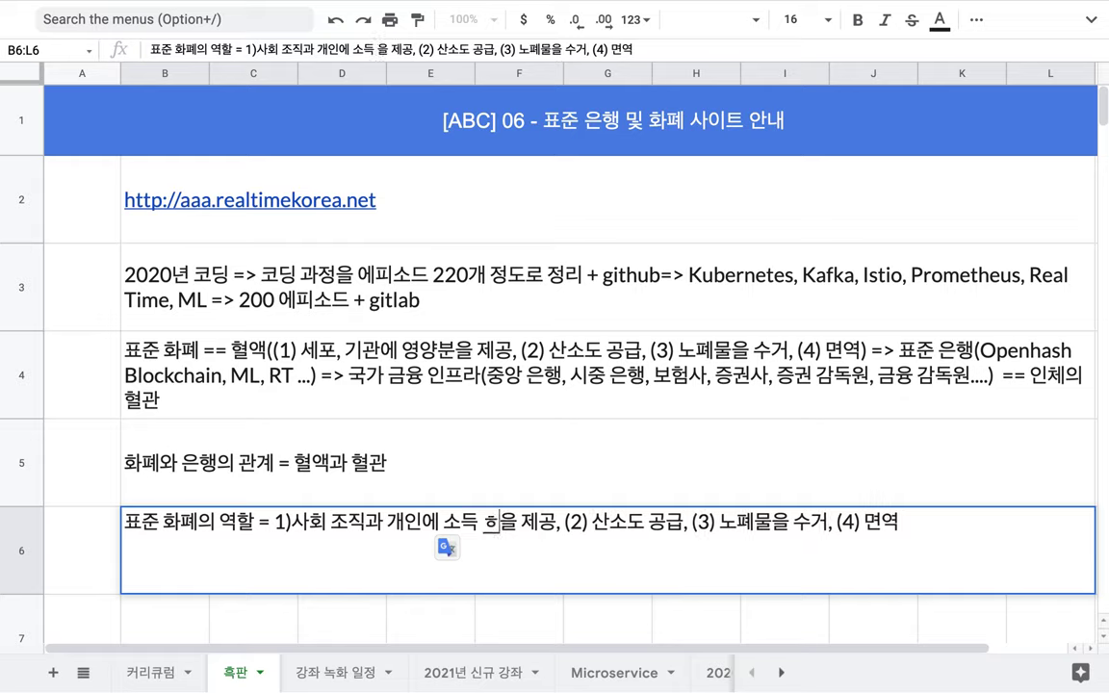
text( 이익)
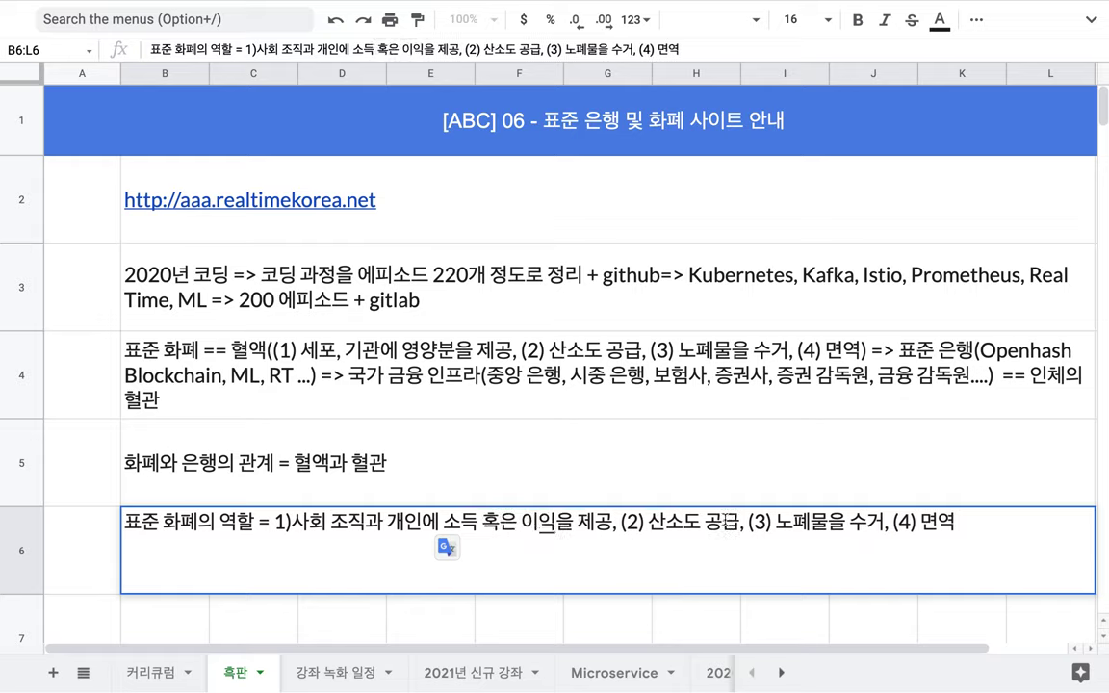
- Replace "면역" in item (4) of B6 with "범죄 예방" and commit the cell
drag(776, 525, 864, 523)
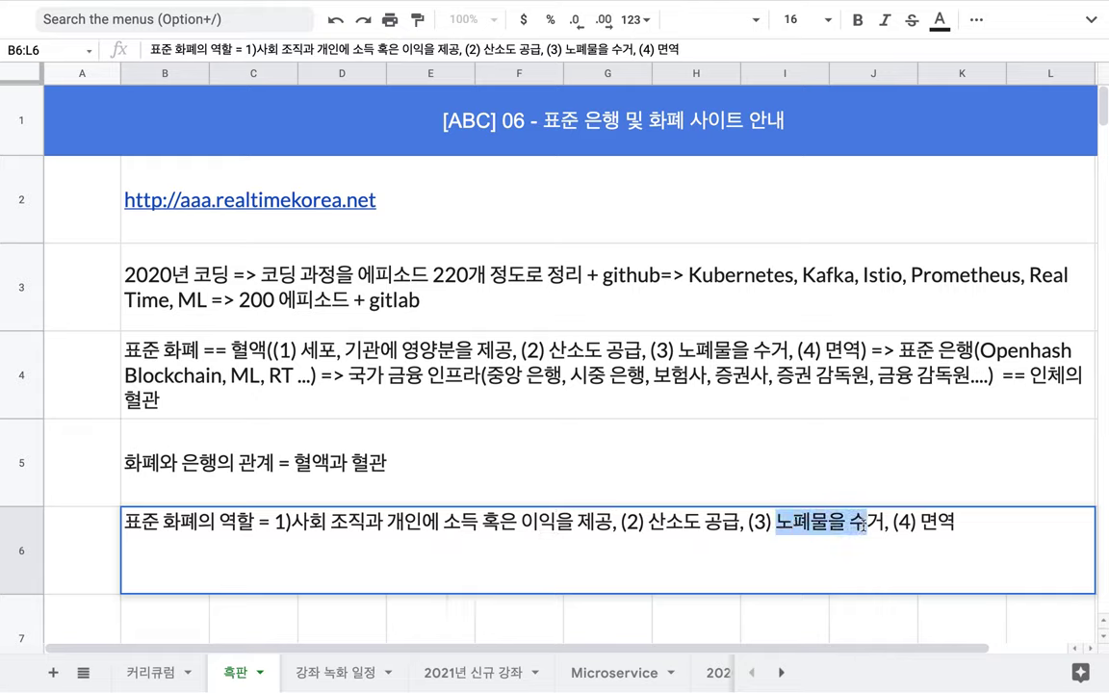
drag(921, 522, 956, 523)
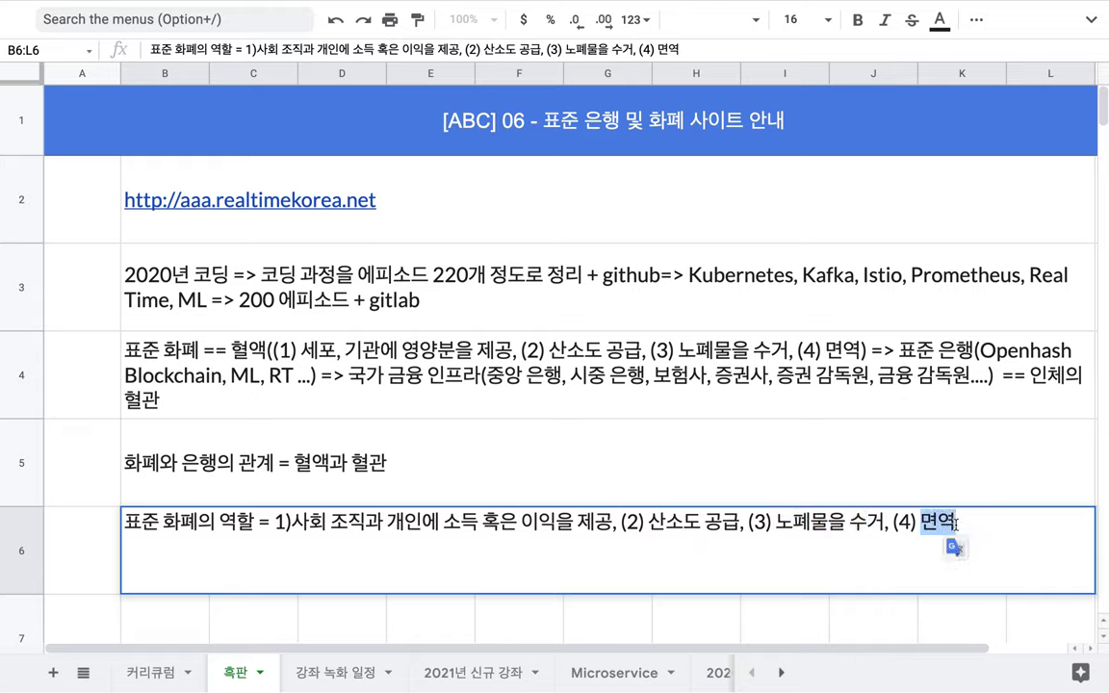
text(범죄 예)
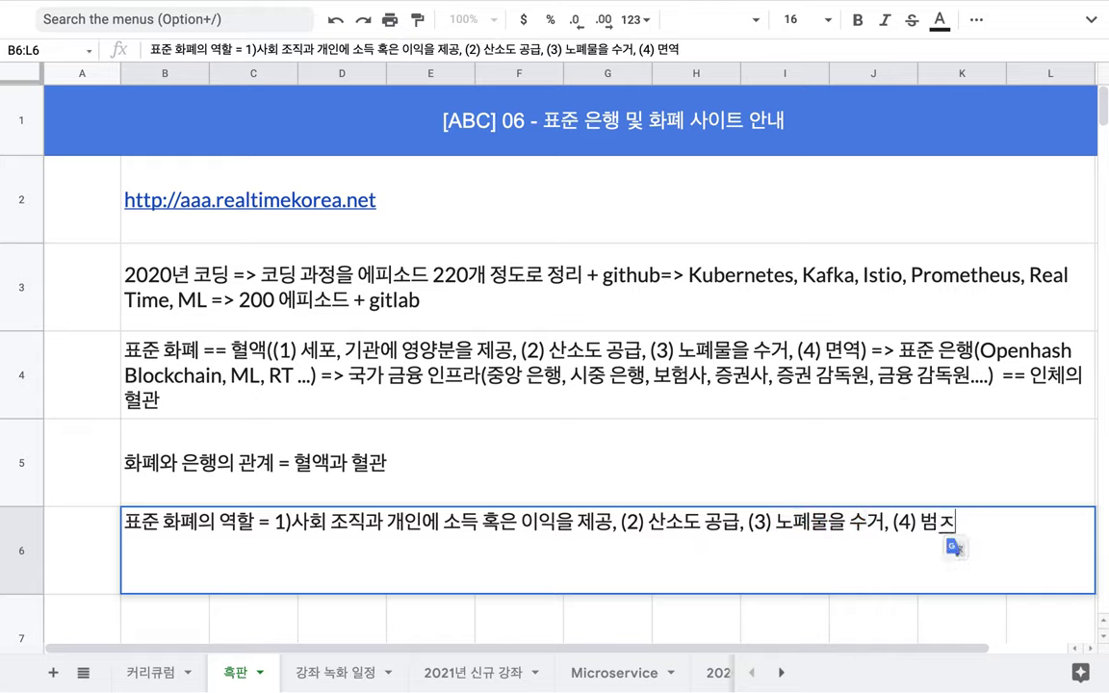
text(방)
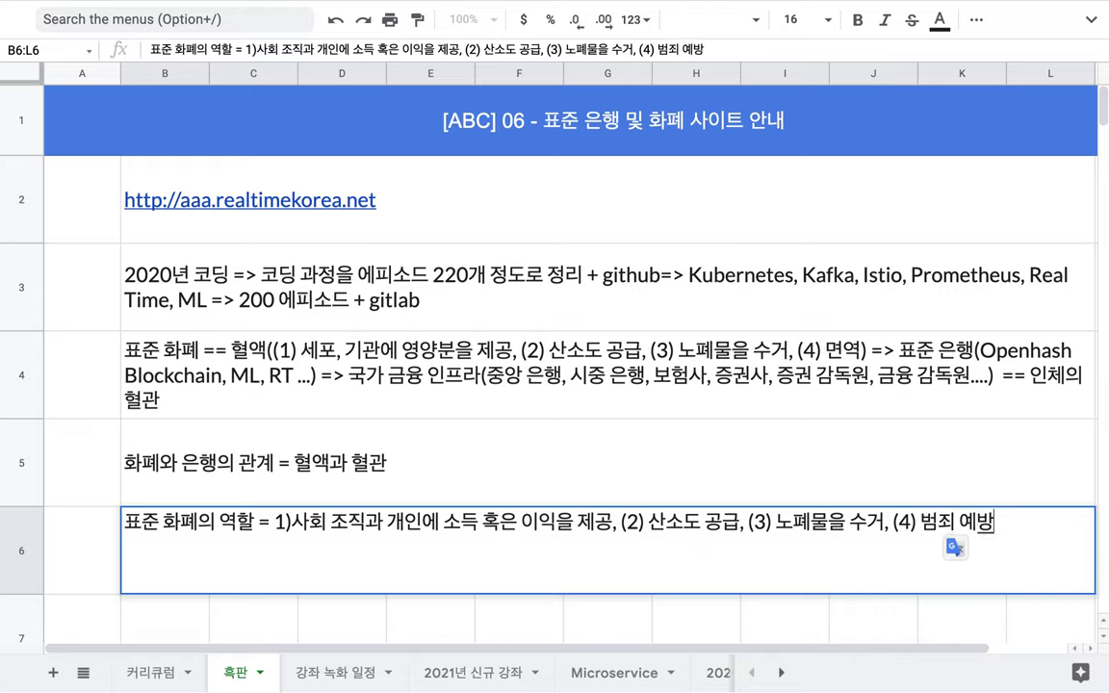
double_click(241, 521)
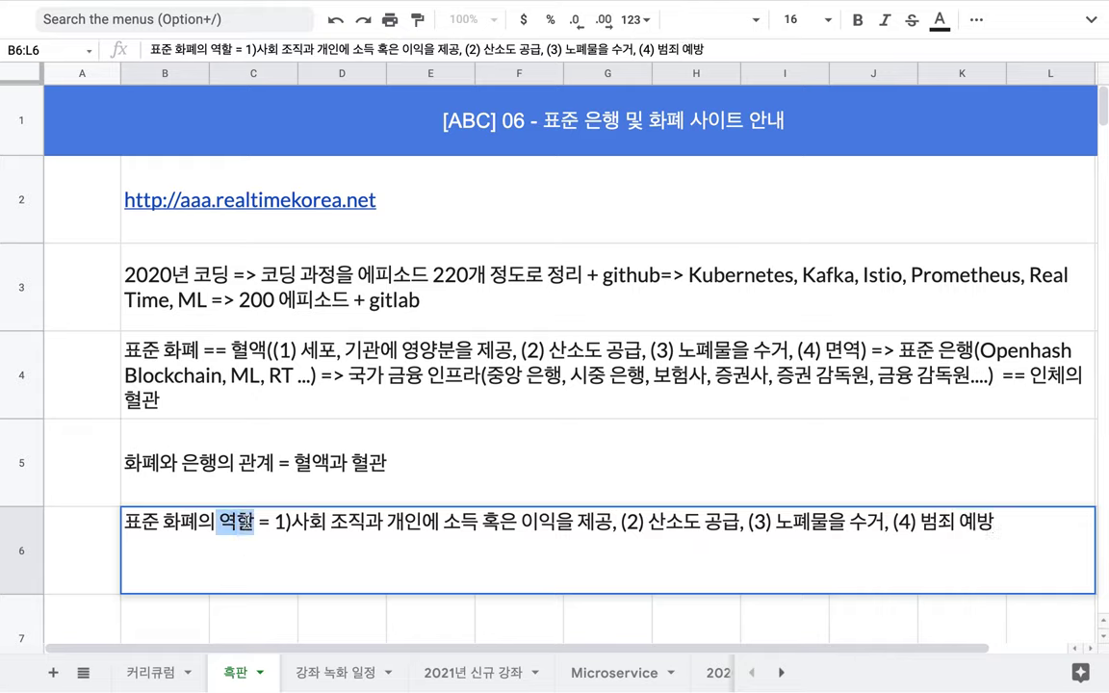
click(415, 491)
click(472, 567)
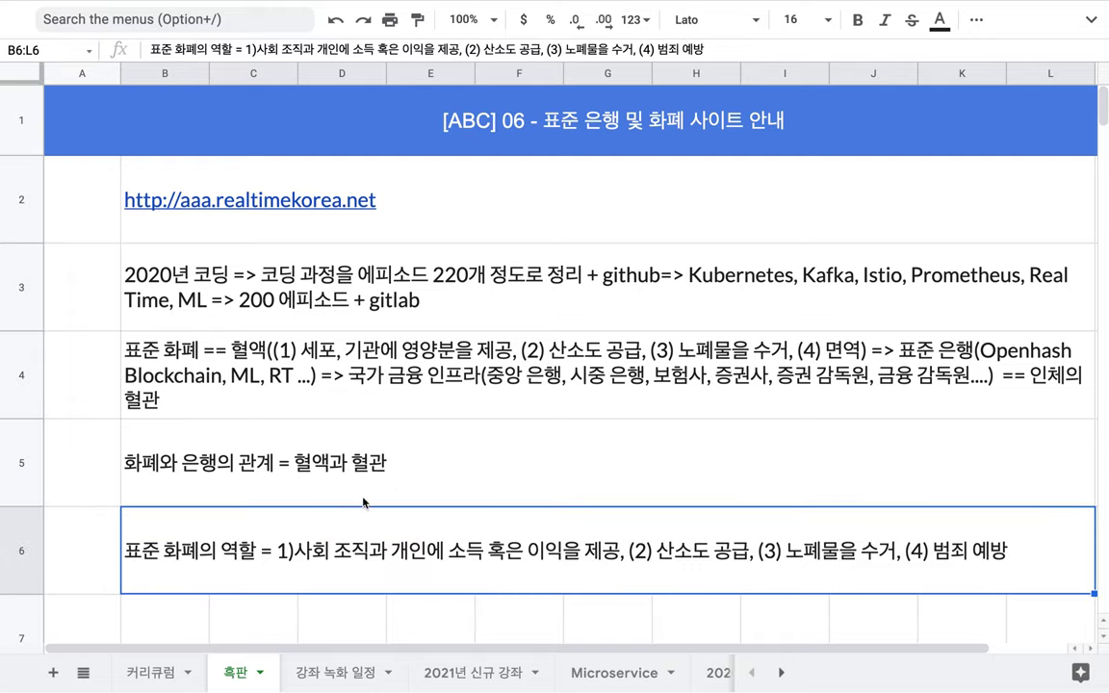
- Highlight "표준 화폐" in B6 and "표준 은행" in B4
double_click(270, 559)
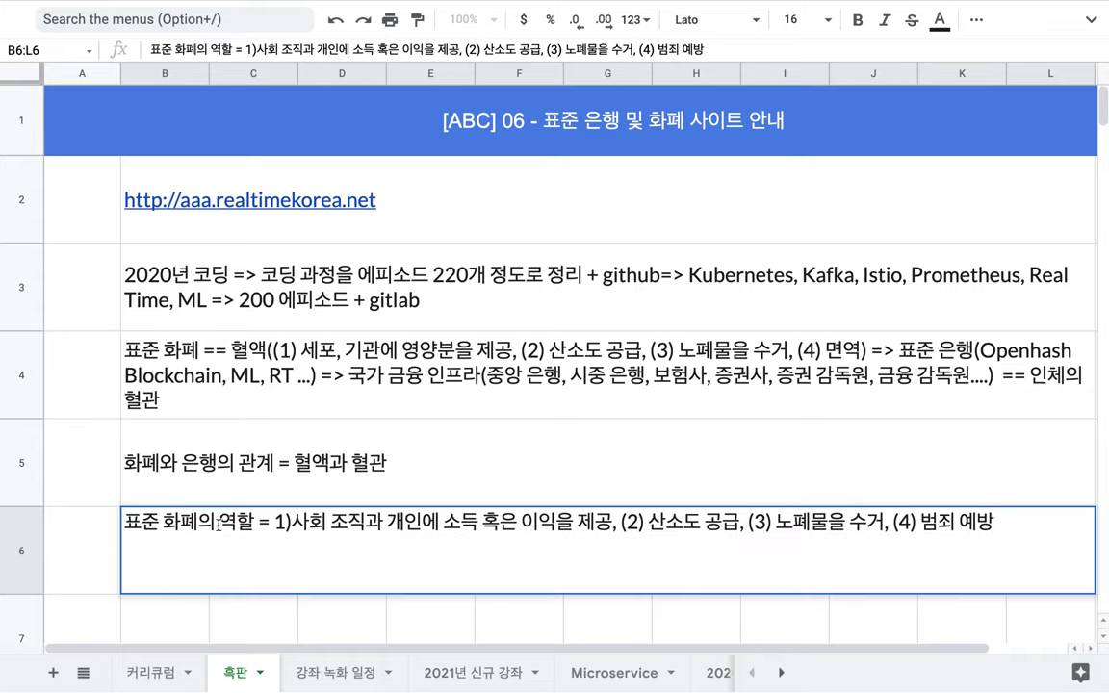
drag(198, 521, 134, 521)
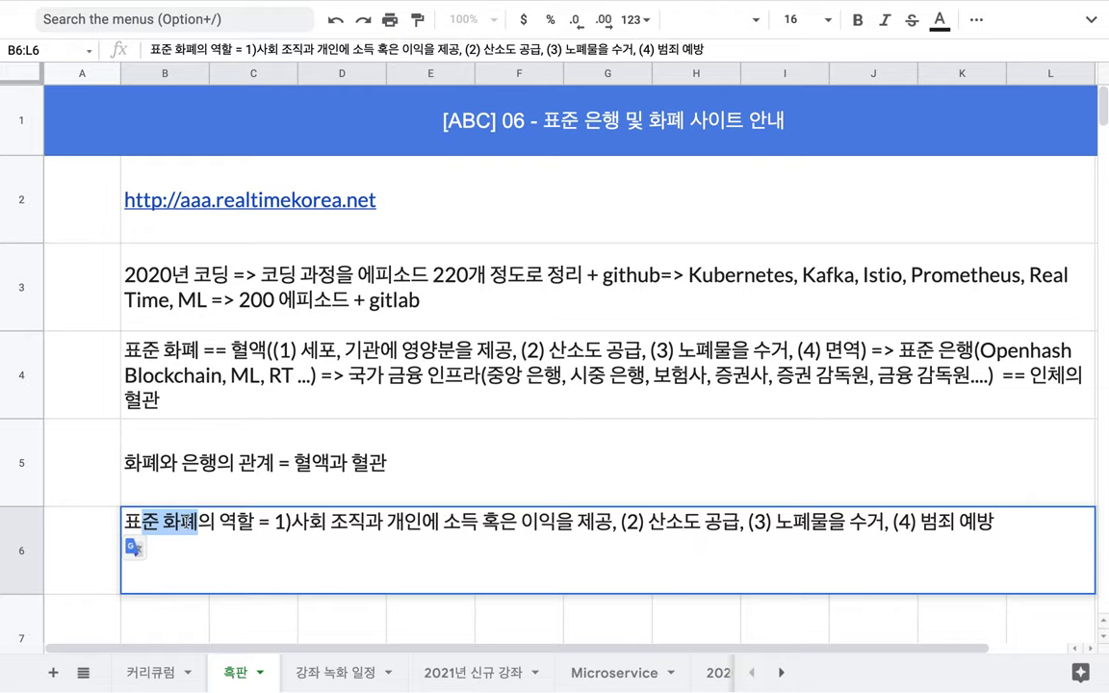
click(185, 521)
double_click(410, 337)
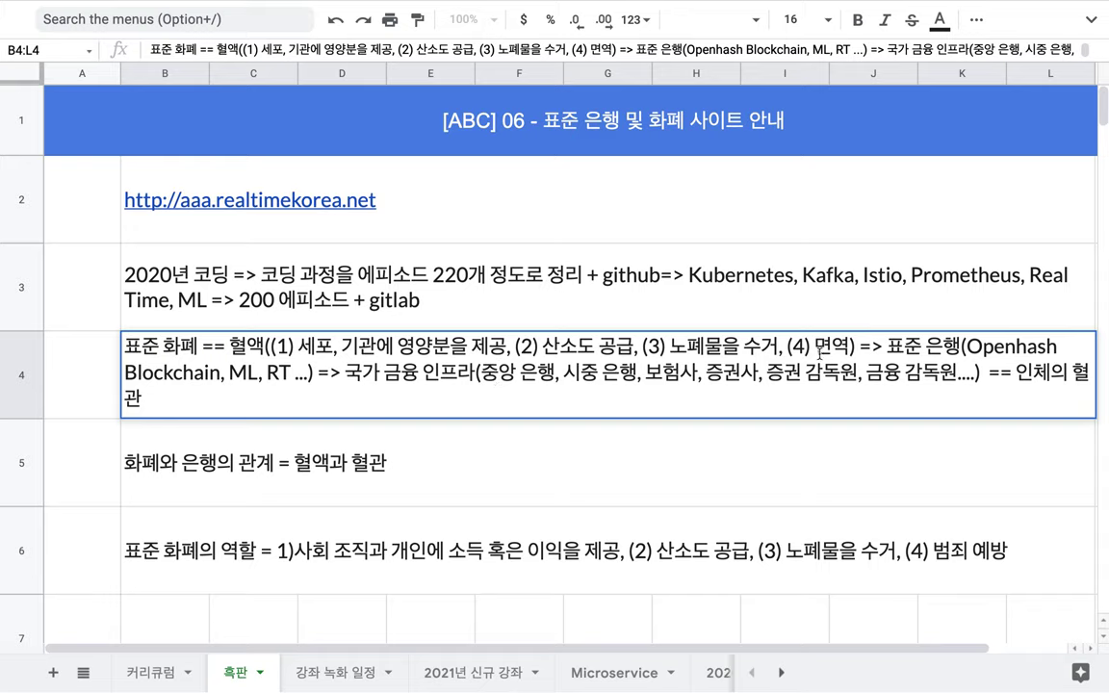
drag(885, 347, 965, 347)
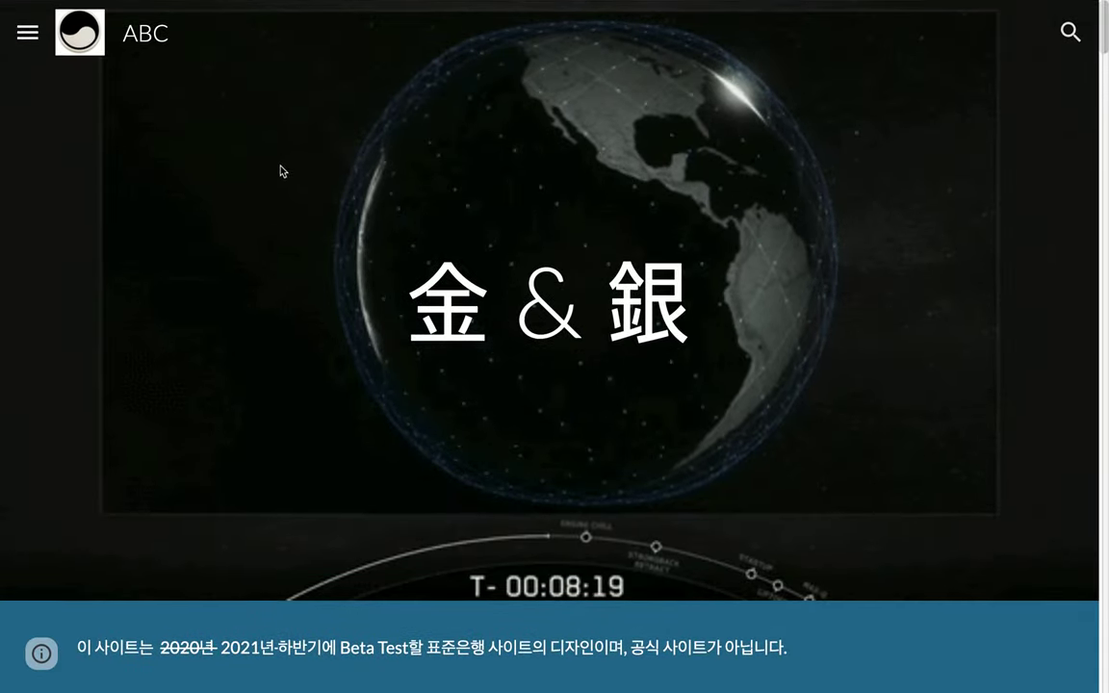
- View the ABC website's list of pages and return to the spreadsheet
click(29, 36)
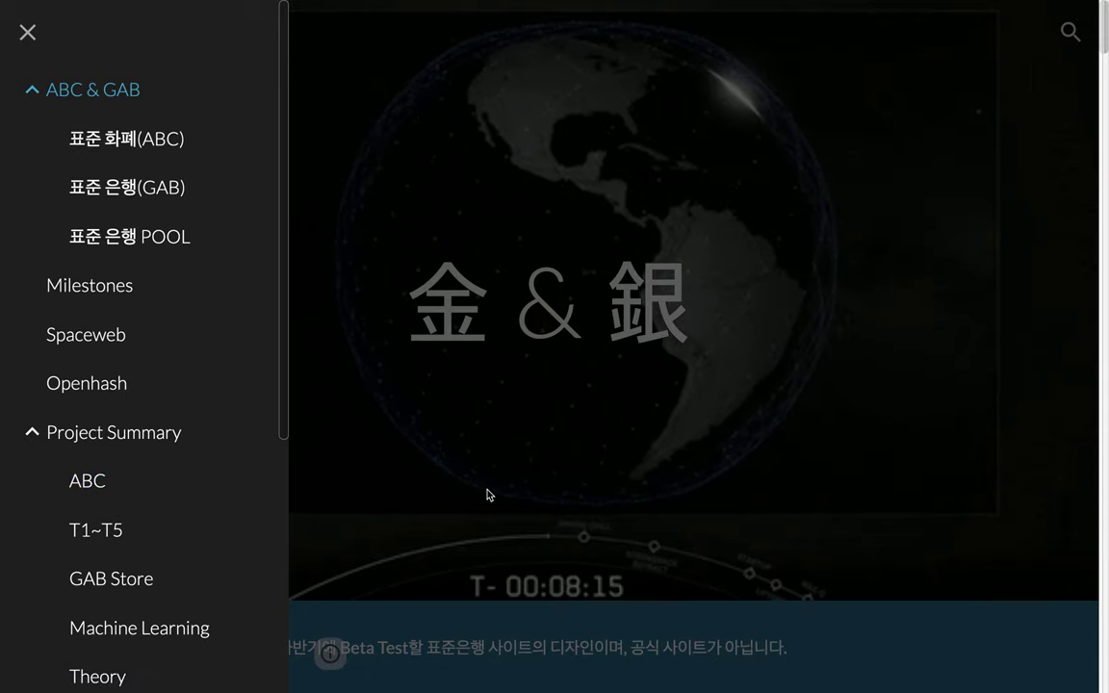
key(ctrl+Tab)
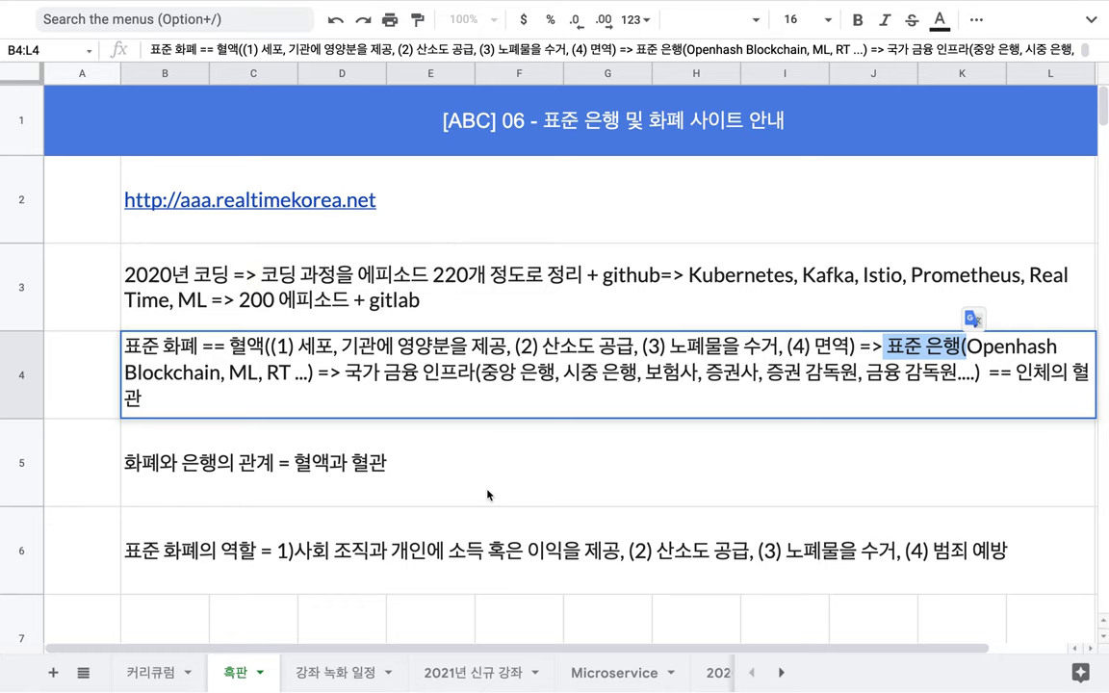
click(487, 495)
- Fill the merged B6:L6 cell down through rows 7 and 8 and clear the copied text from both rows
scroll(487, 495, down, 3)
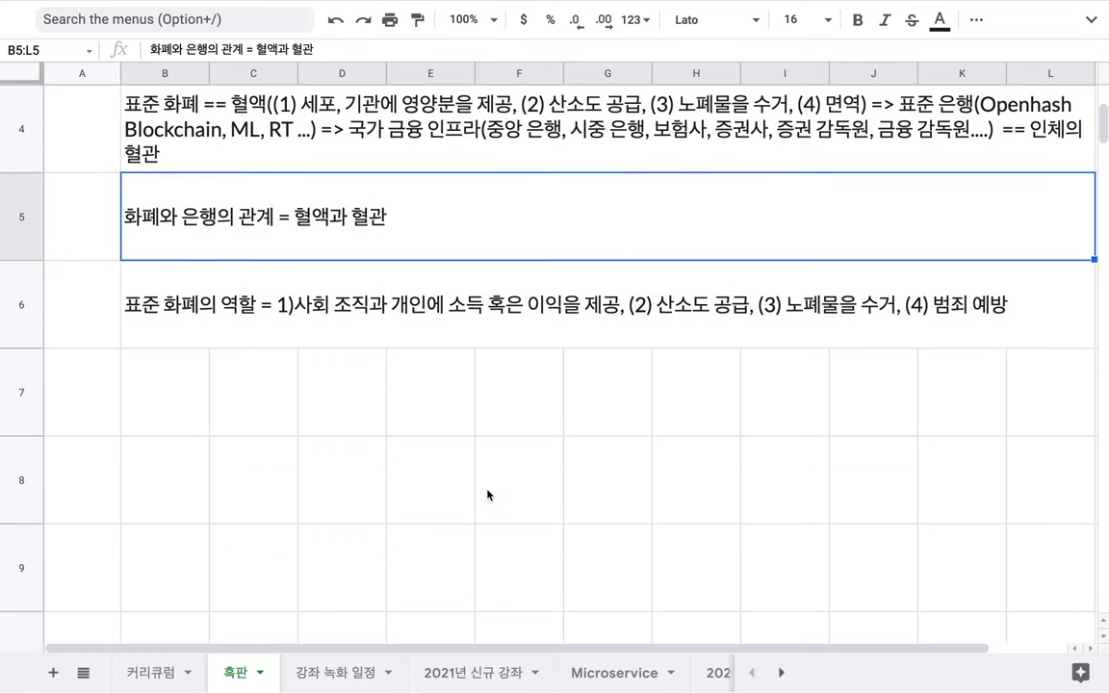
drag(186, 366, 1095, 417)
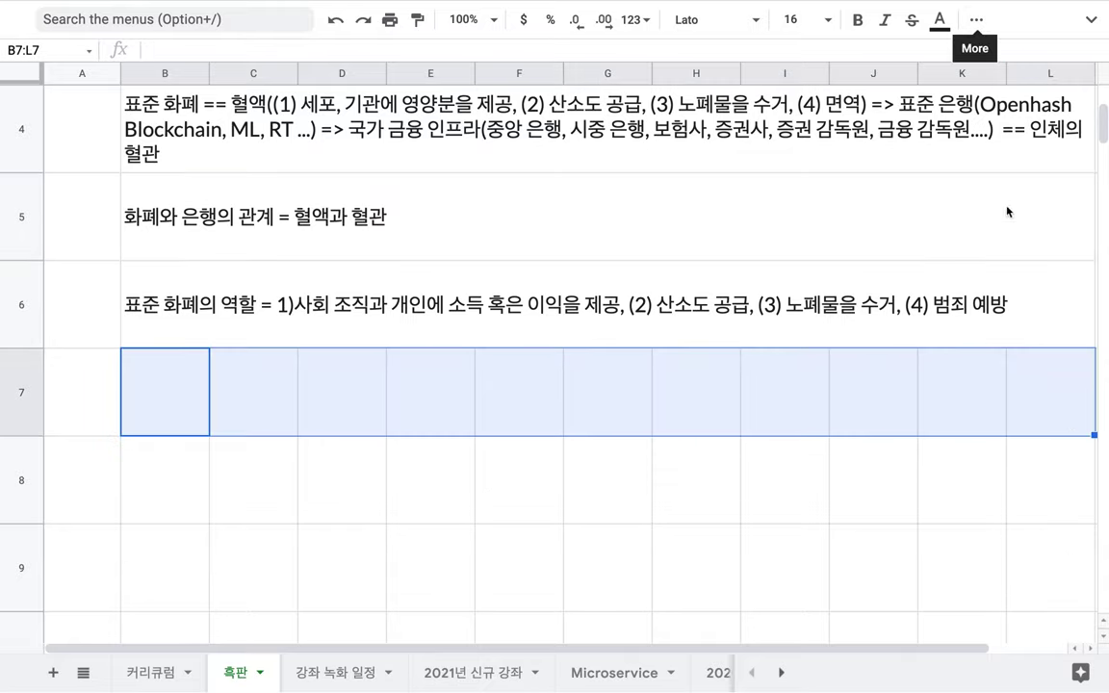
click(1017, 299)
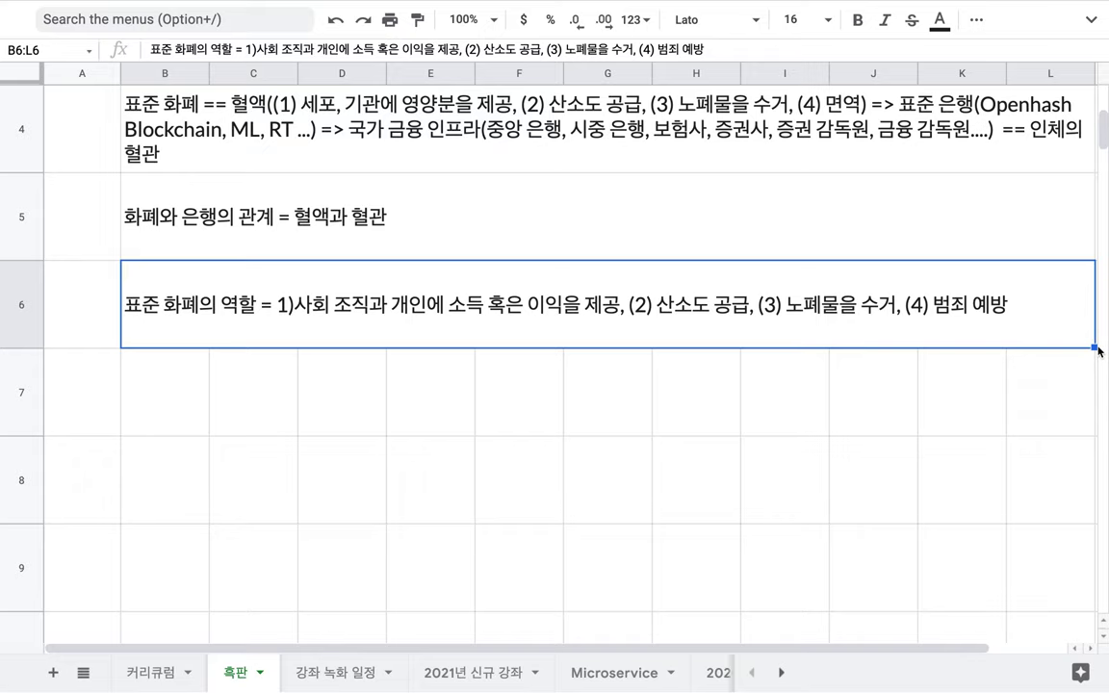
scroll(1098, 351, down, 10)
scroll(1030, 326, up, 10)
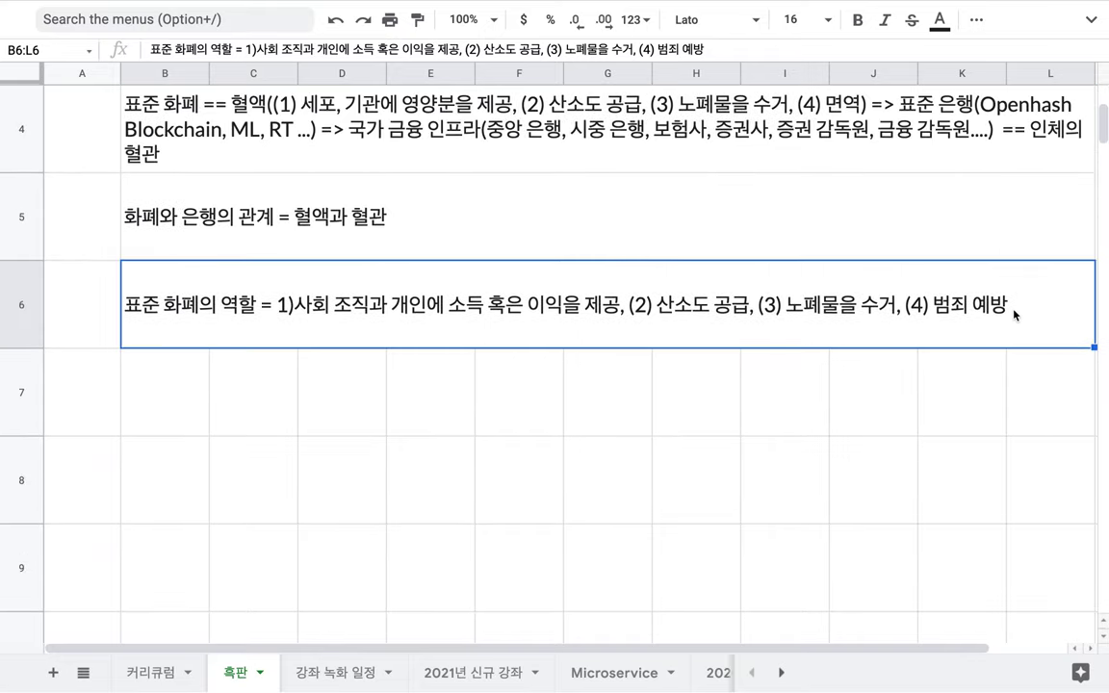
scroll(1030, 347, up, 1)
drag(1095, 435, 1042, 561)
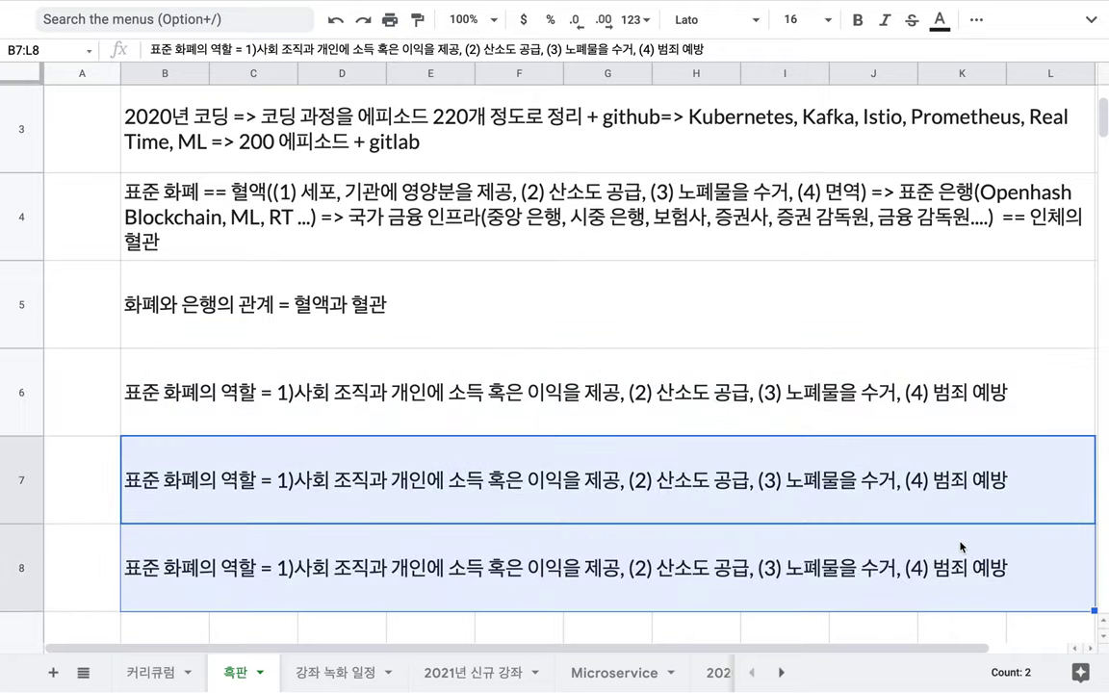
key(Delete)
- Write "표준화폐 => 표준은행" in the empty merged cell B7
scroll(961, 547, down, 4)
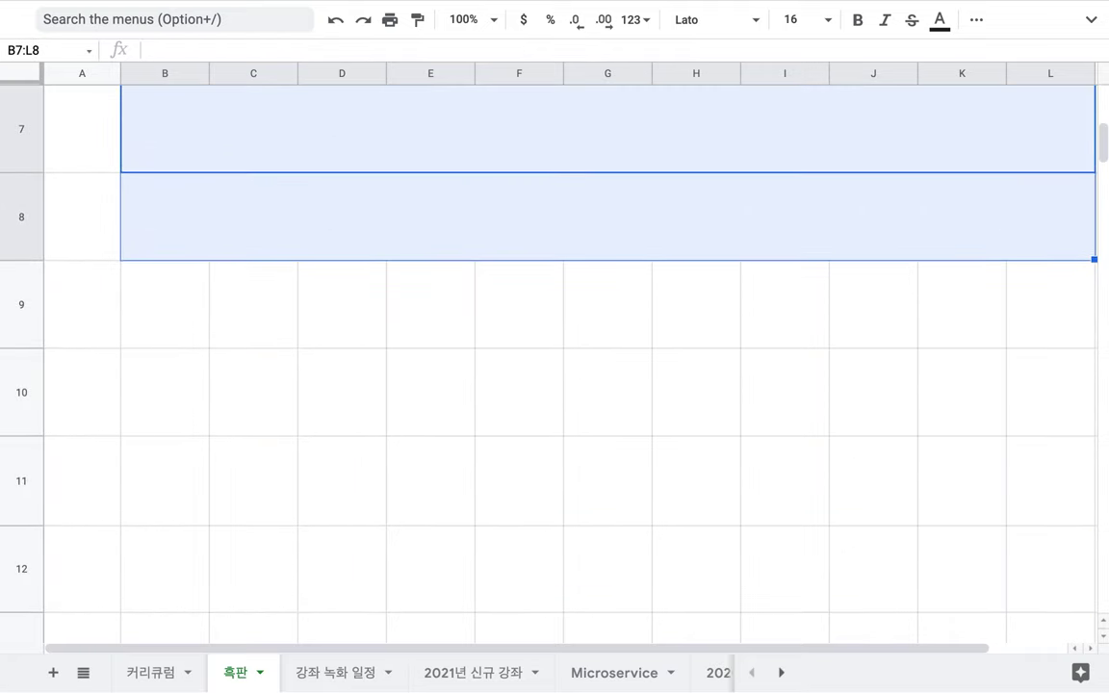
click(786, 137)
key(Return)
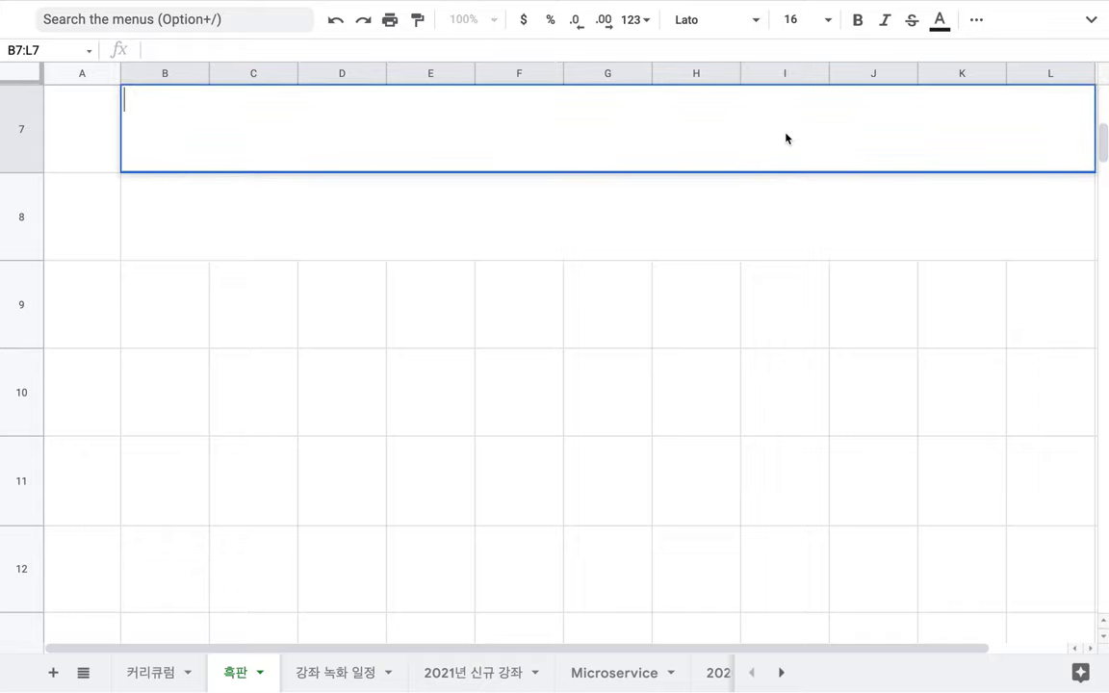
text(표준화폐)
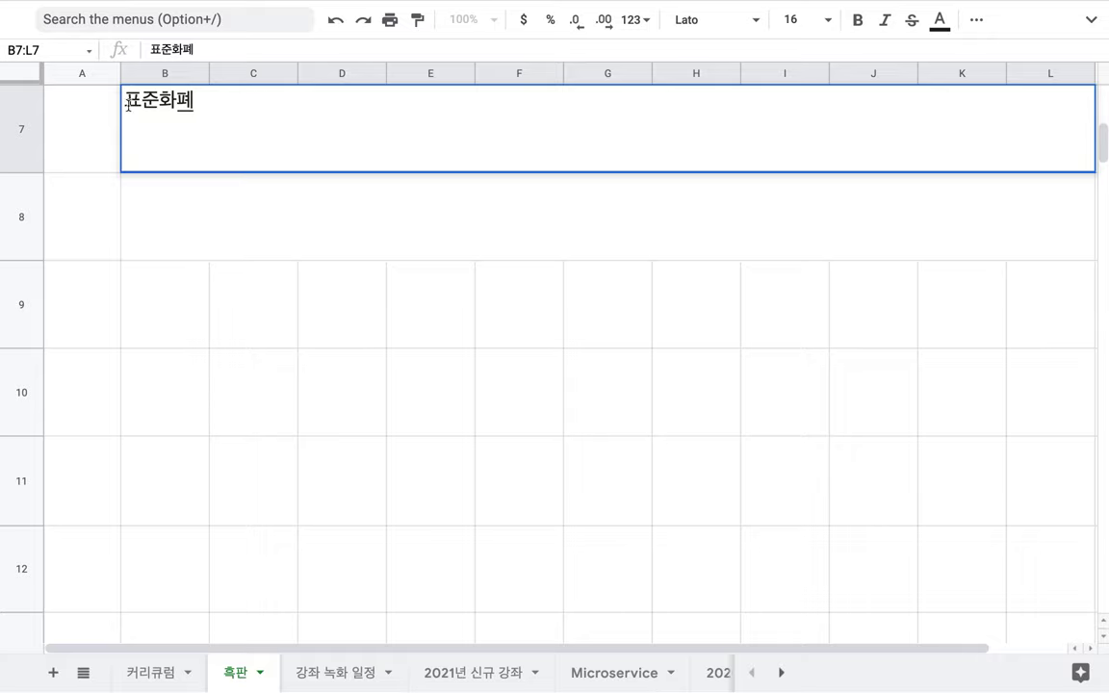
text( => 펴ㅛㅈ)
key(BackSpace)
key(BackSpace)
key(BackSpace)
text(표준은행)
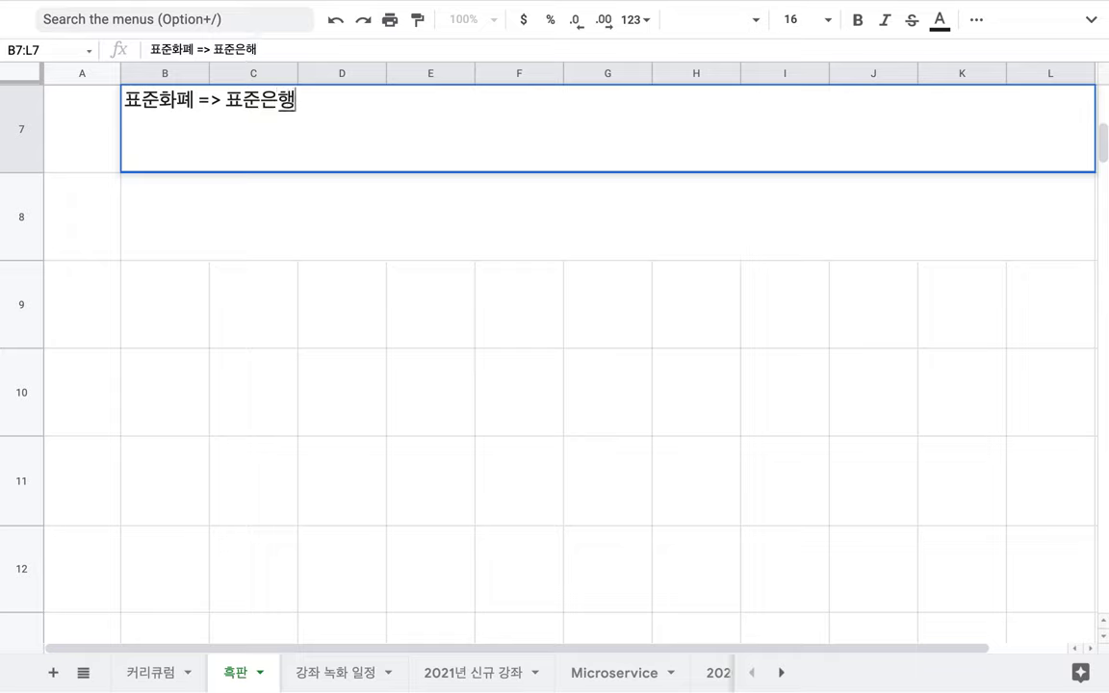
click(124, 99)
text(=>)
key(super+z)
key(super+z)
- Replace the text in B7 with "표준은행 <= 표준화폐 <= 신용인프라(AAA)"
drag(306, 104, 101, 112)
key(BackSpace)
text(표준ㅇ)
text(은행 <=)
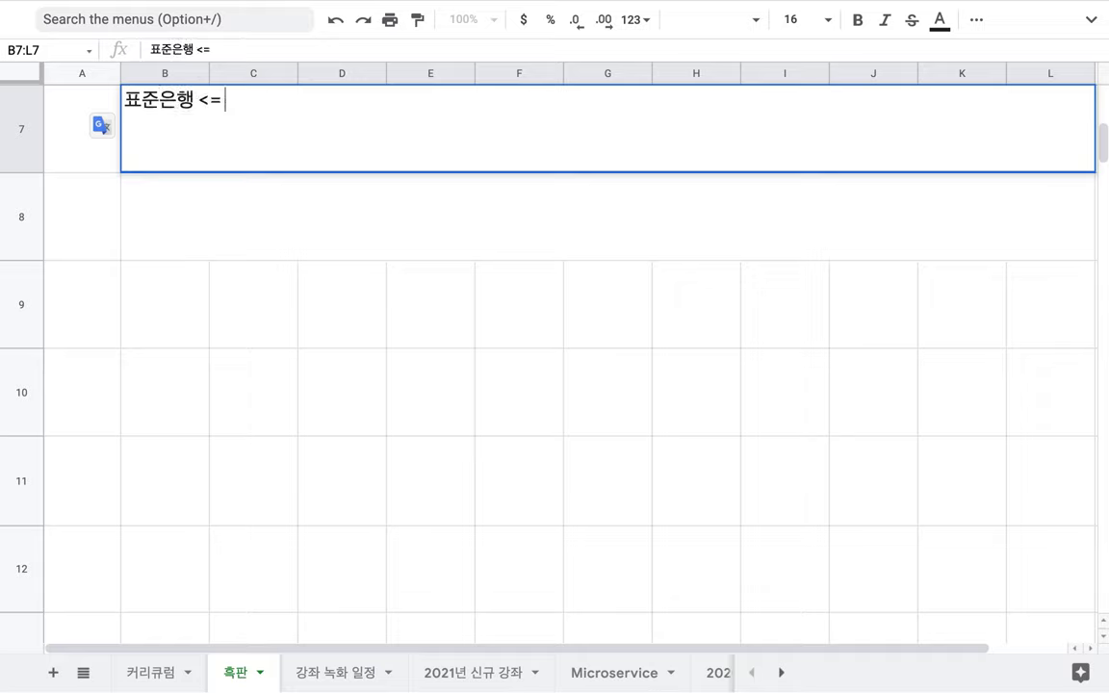
text( 퐅준화폐)
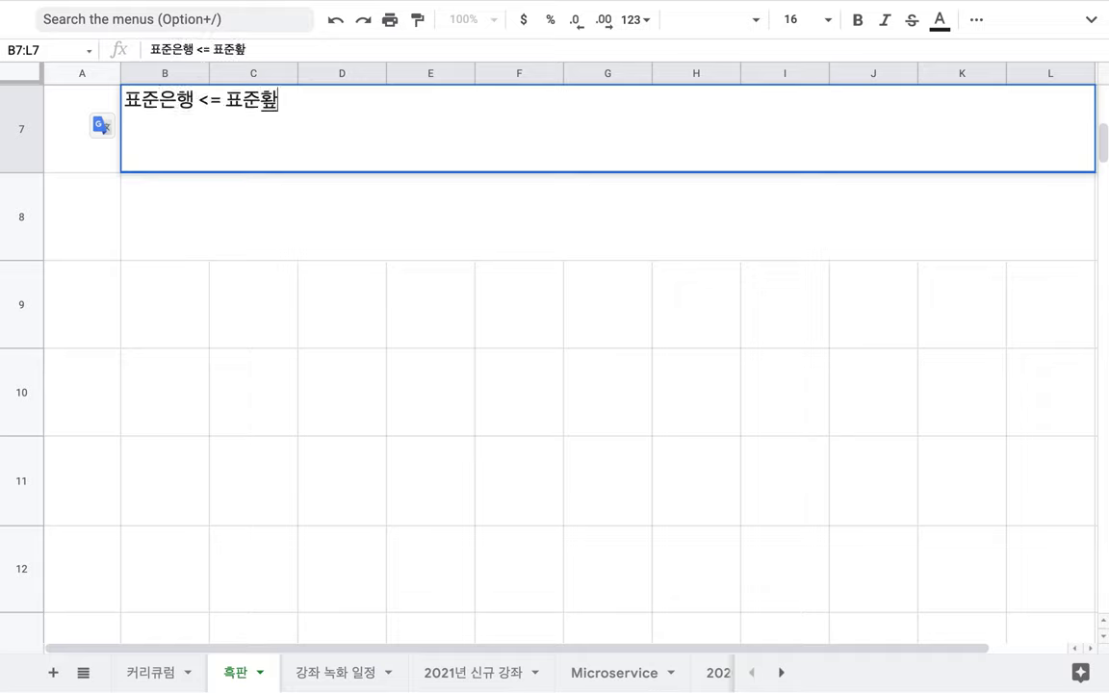
text( <=)
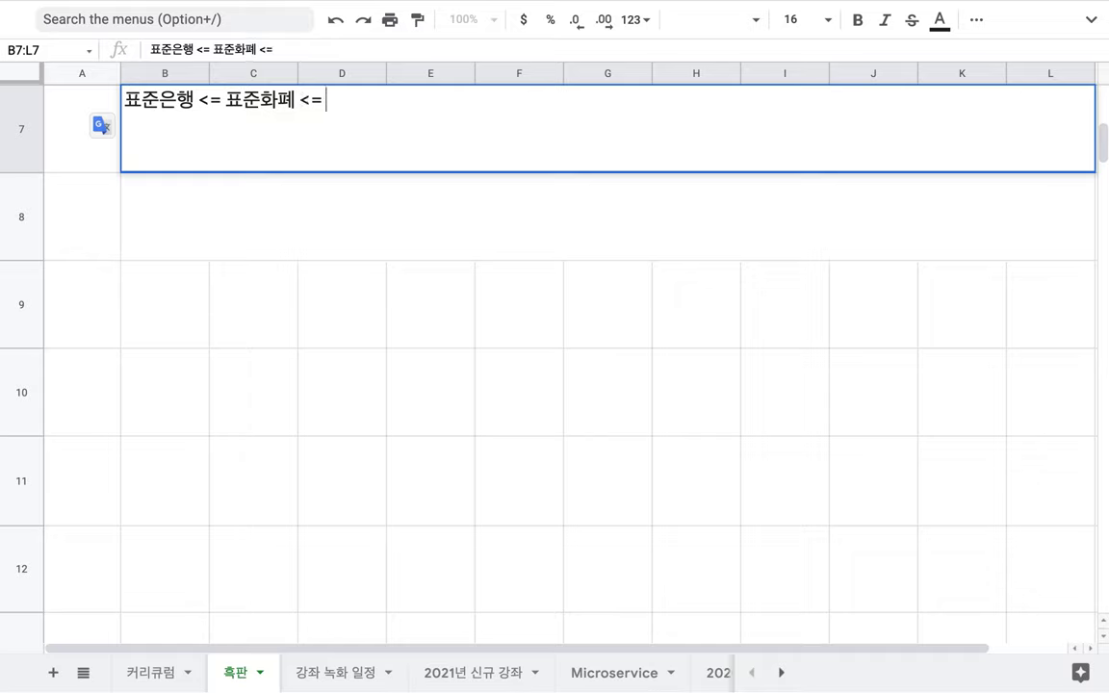
text( 신용)
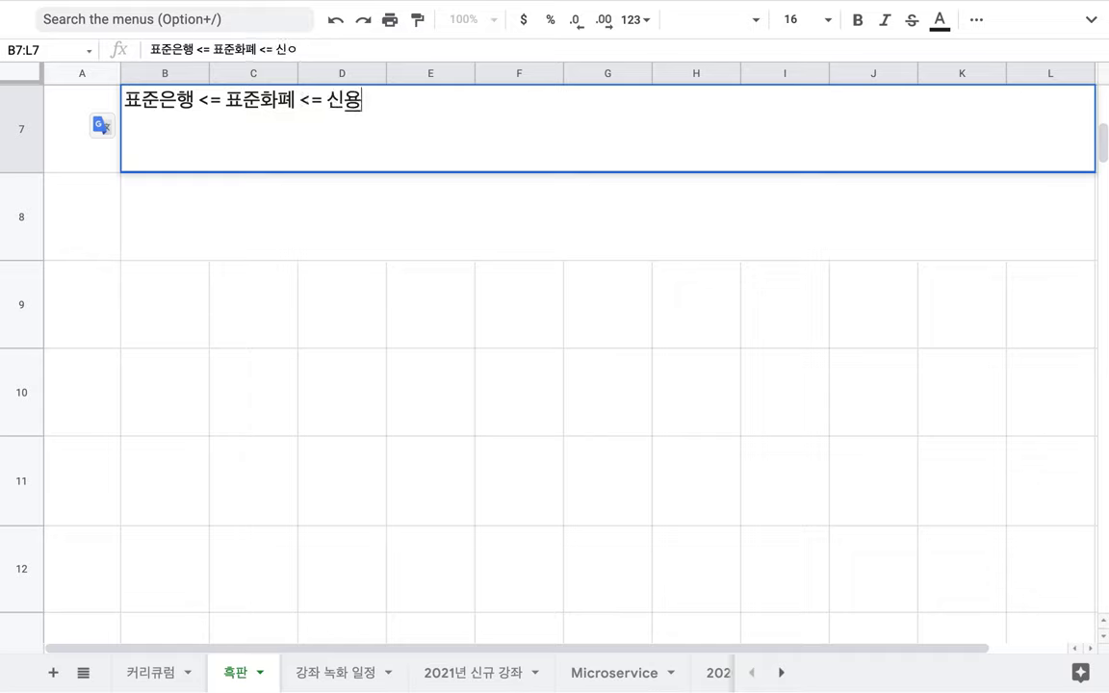
text(ㅇ인프라)
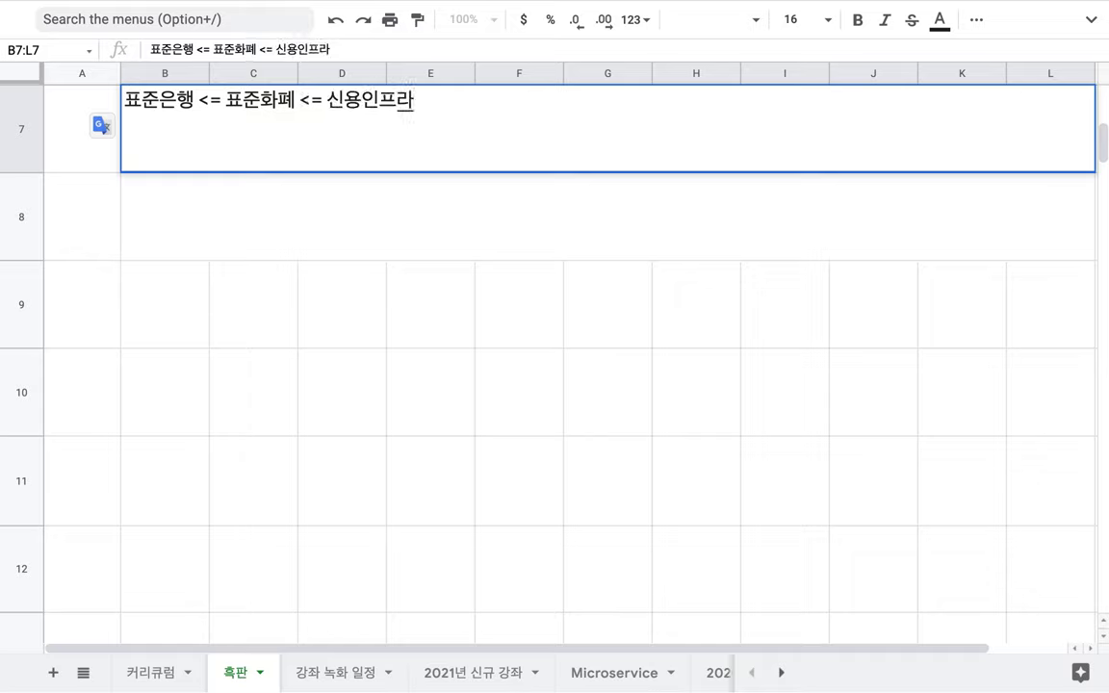
text((AAA)
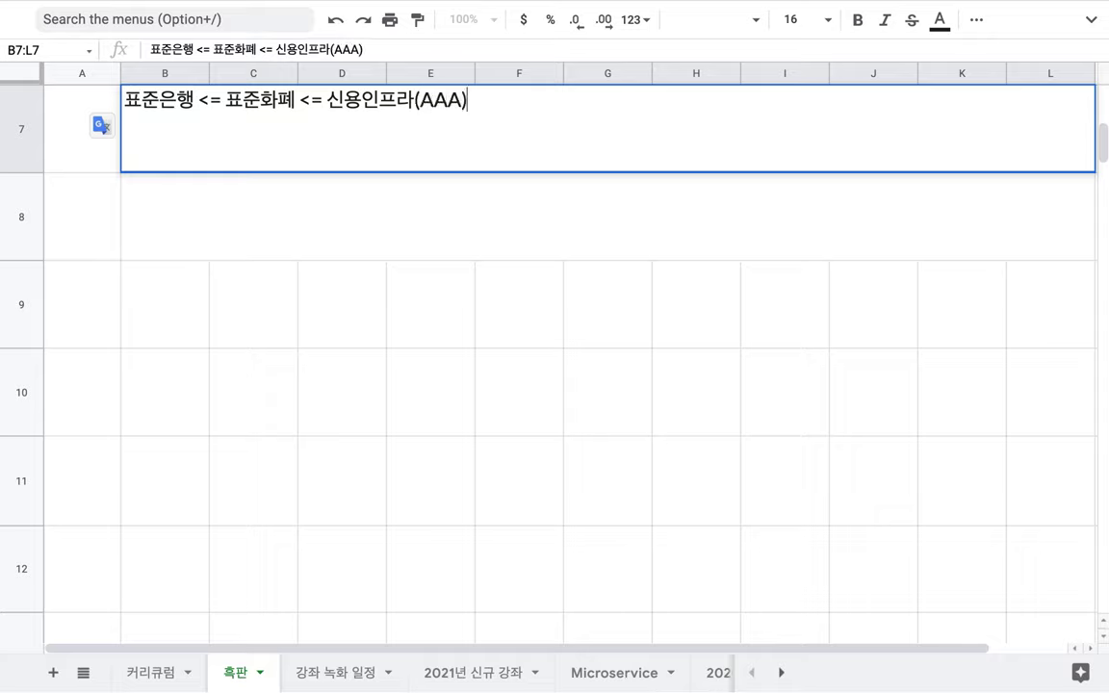